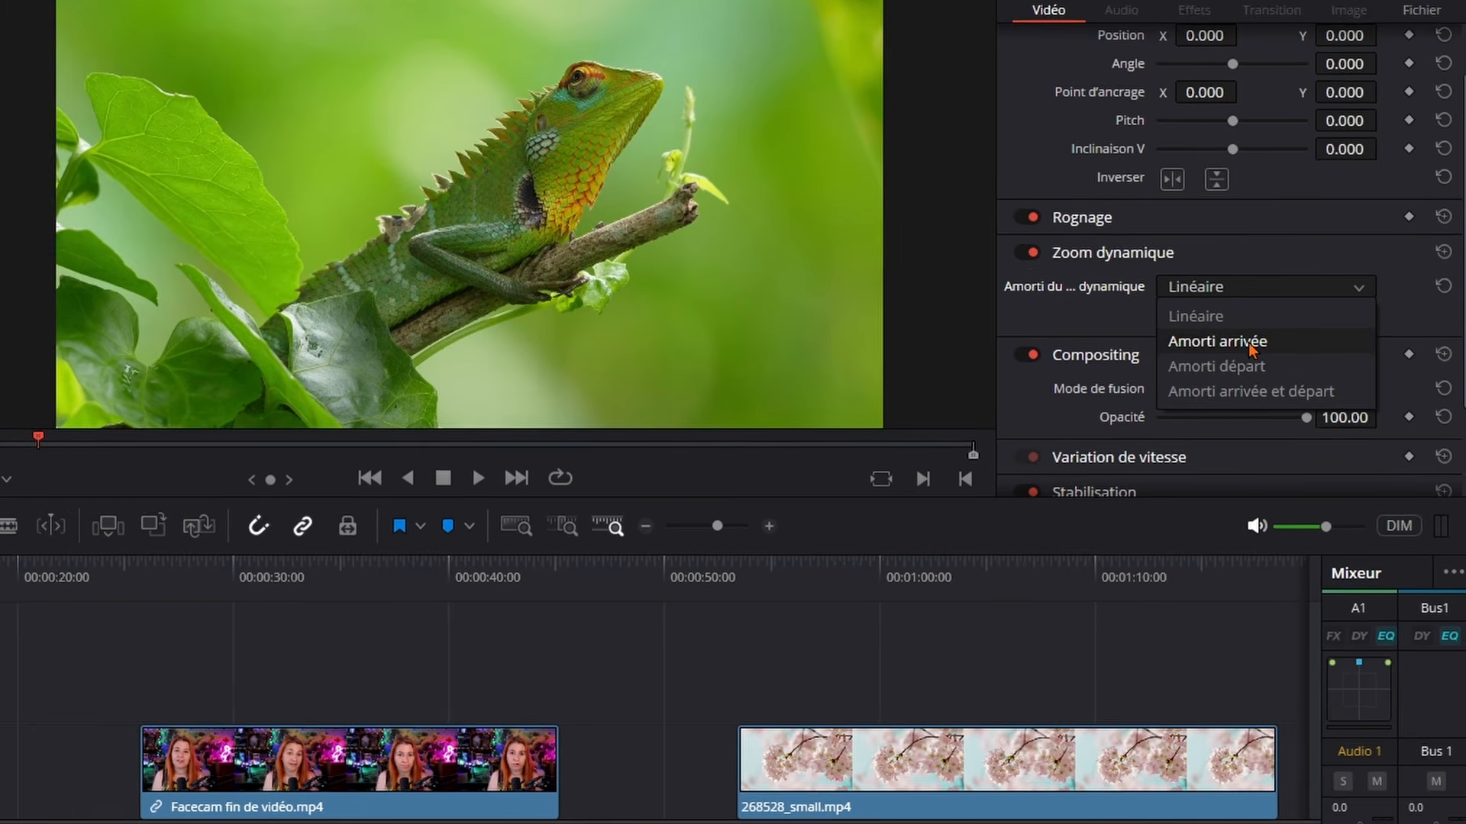
Swap the start and end frames of the dynamic zoom on the 265271_small.mp4 lizard clip and play it
left_click(1261, 324)
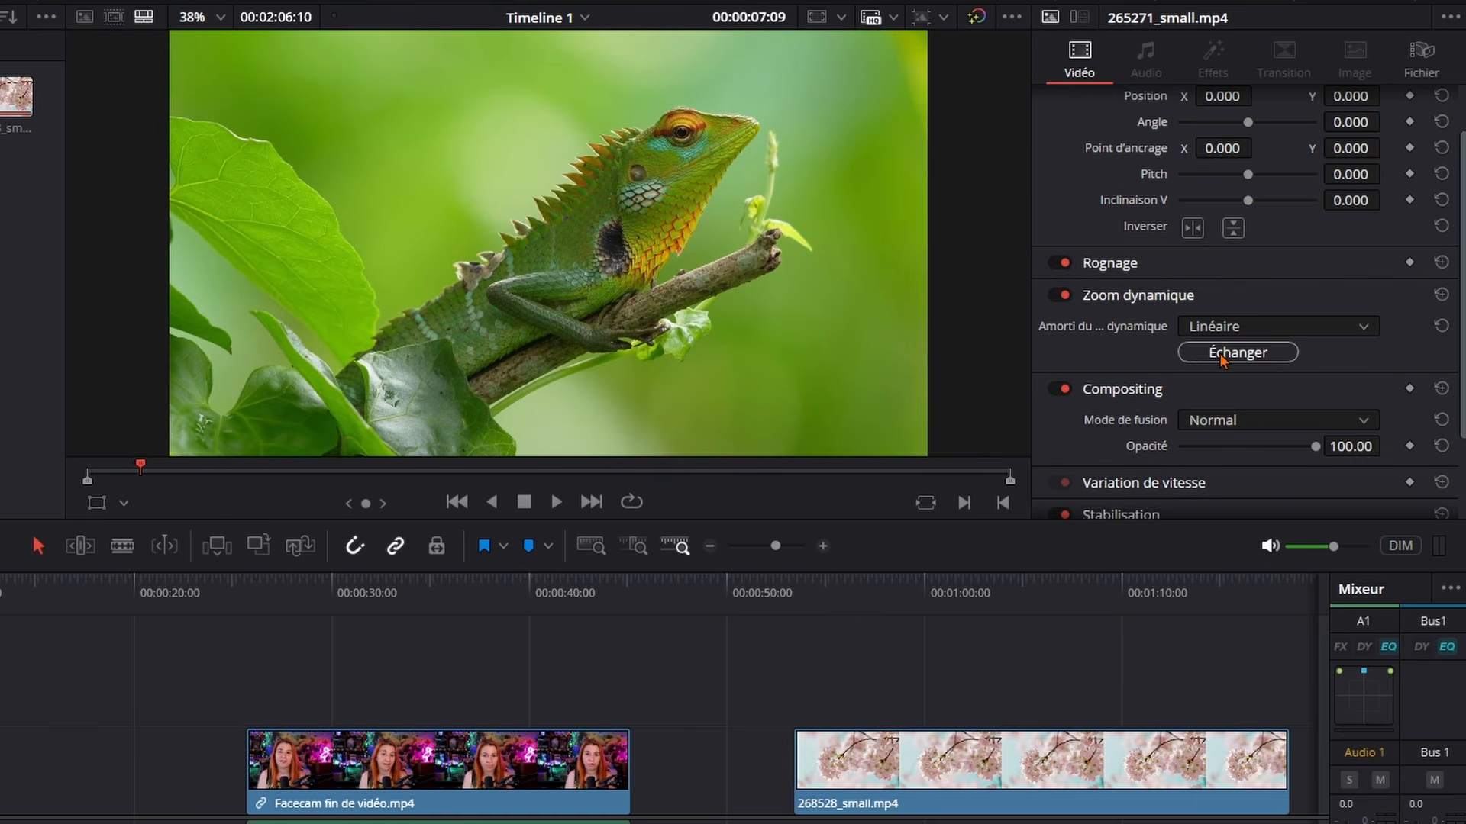
left_click(1221, 360)
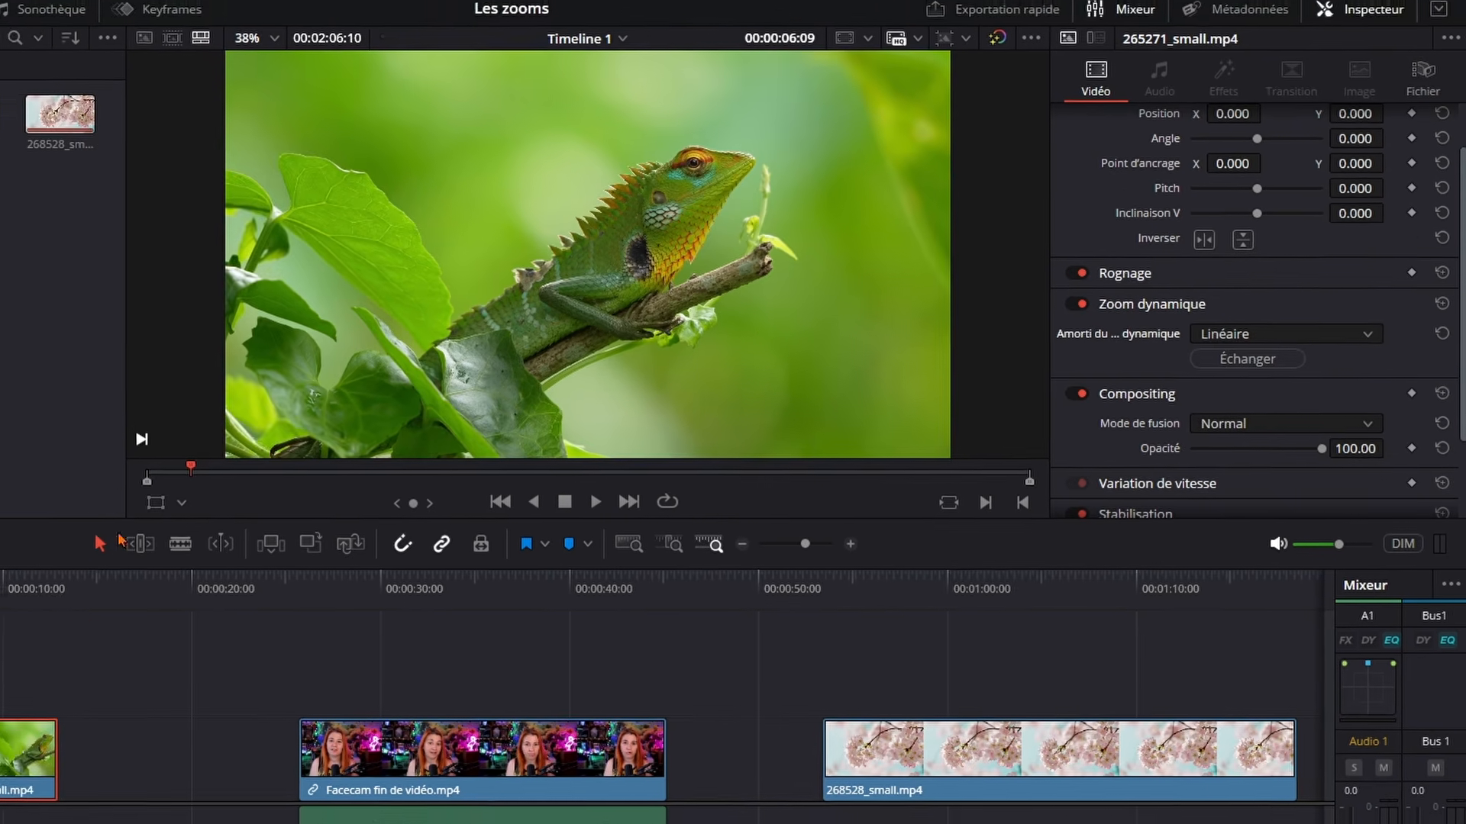
key("space")
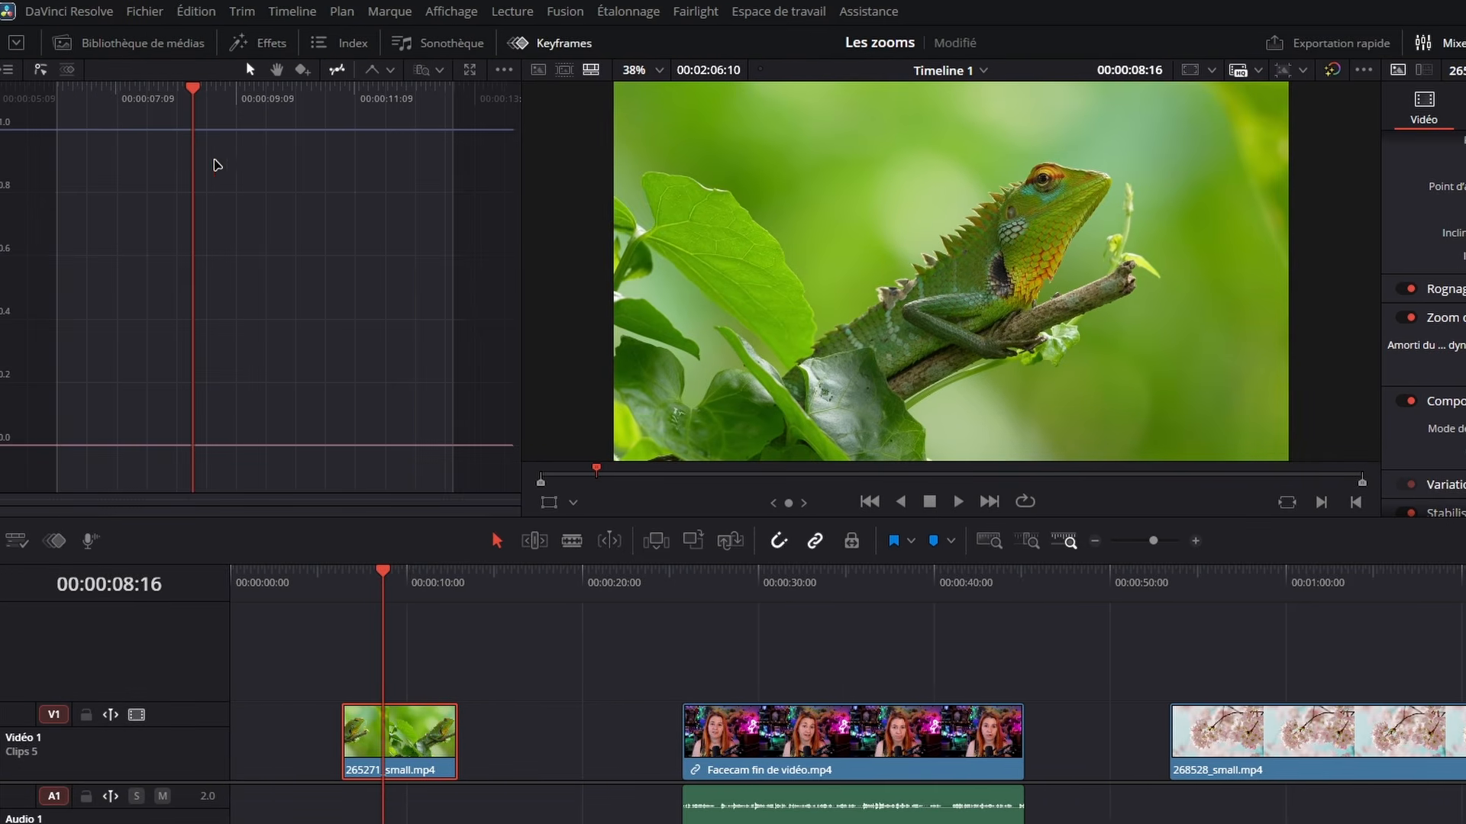
Show the media library and replay the lizard clip from its start to review the dynamic zoom
left_click(222, 167)
left_click(68, 70)
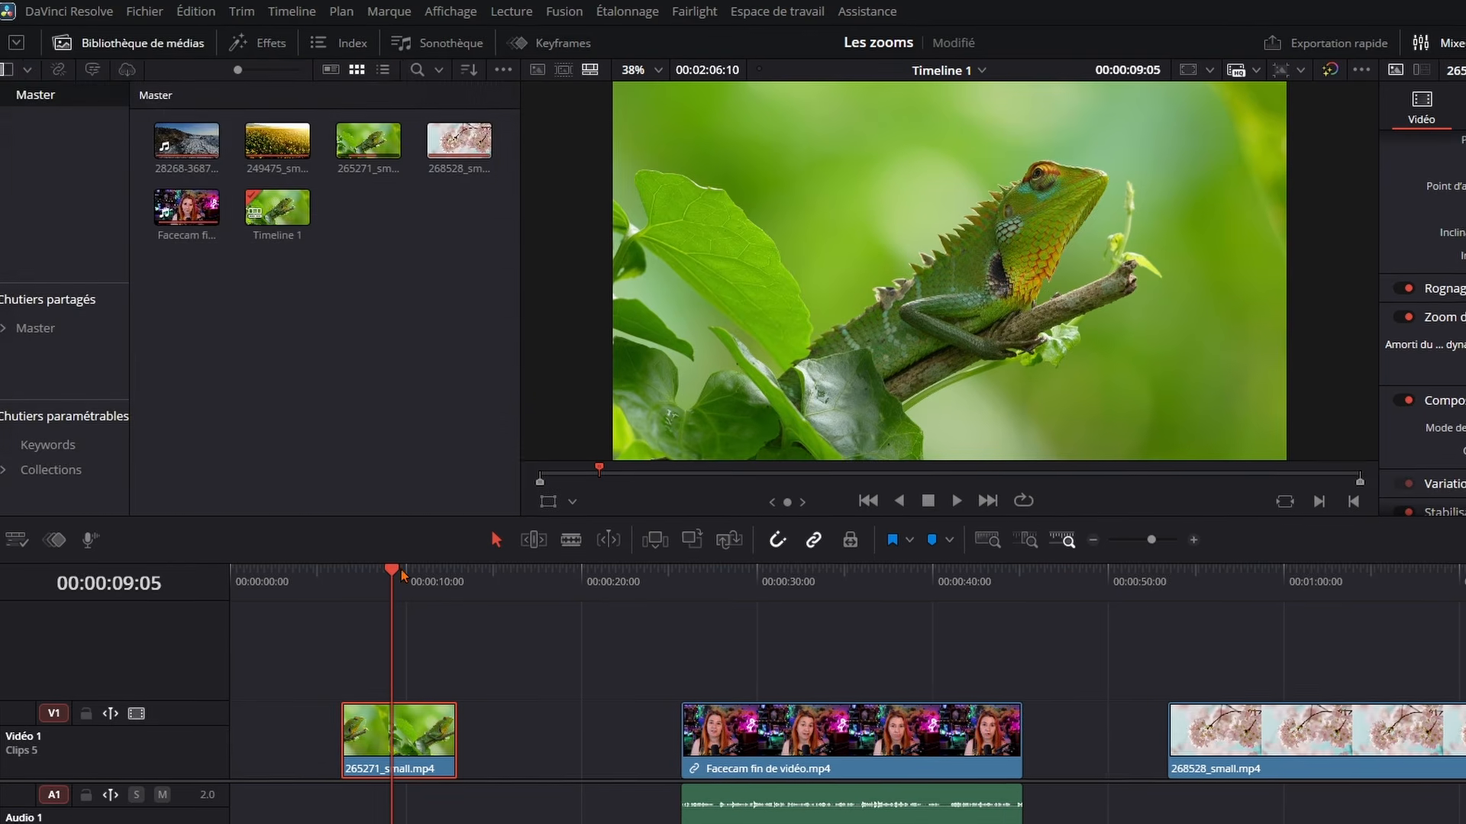
left_click(358, 578)
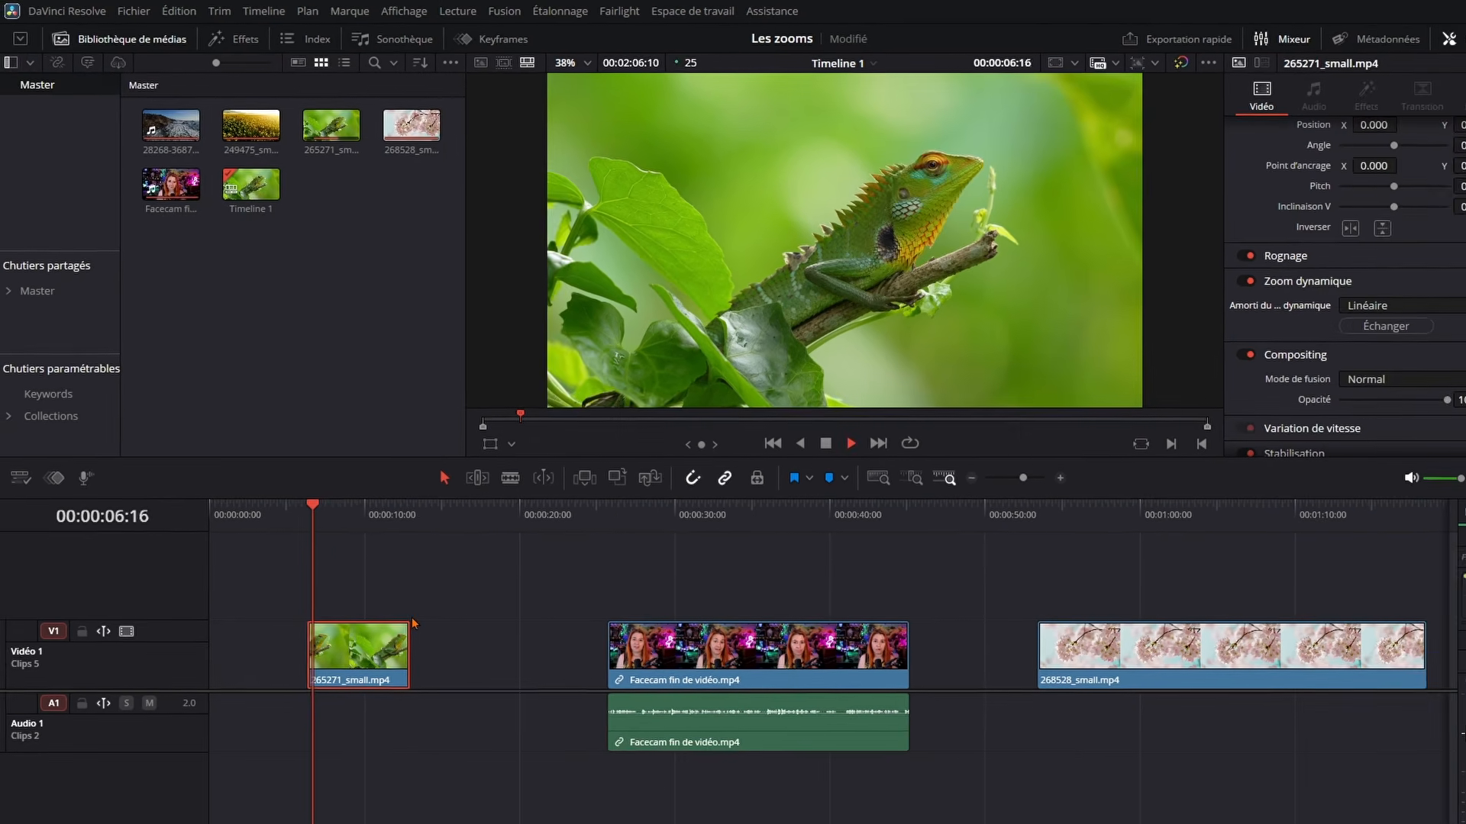
key("space")
key("space")
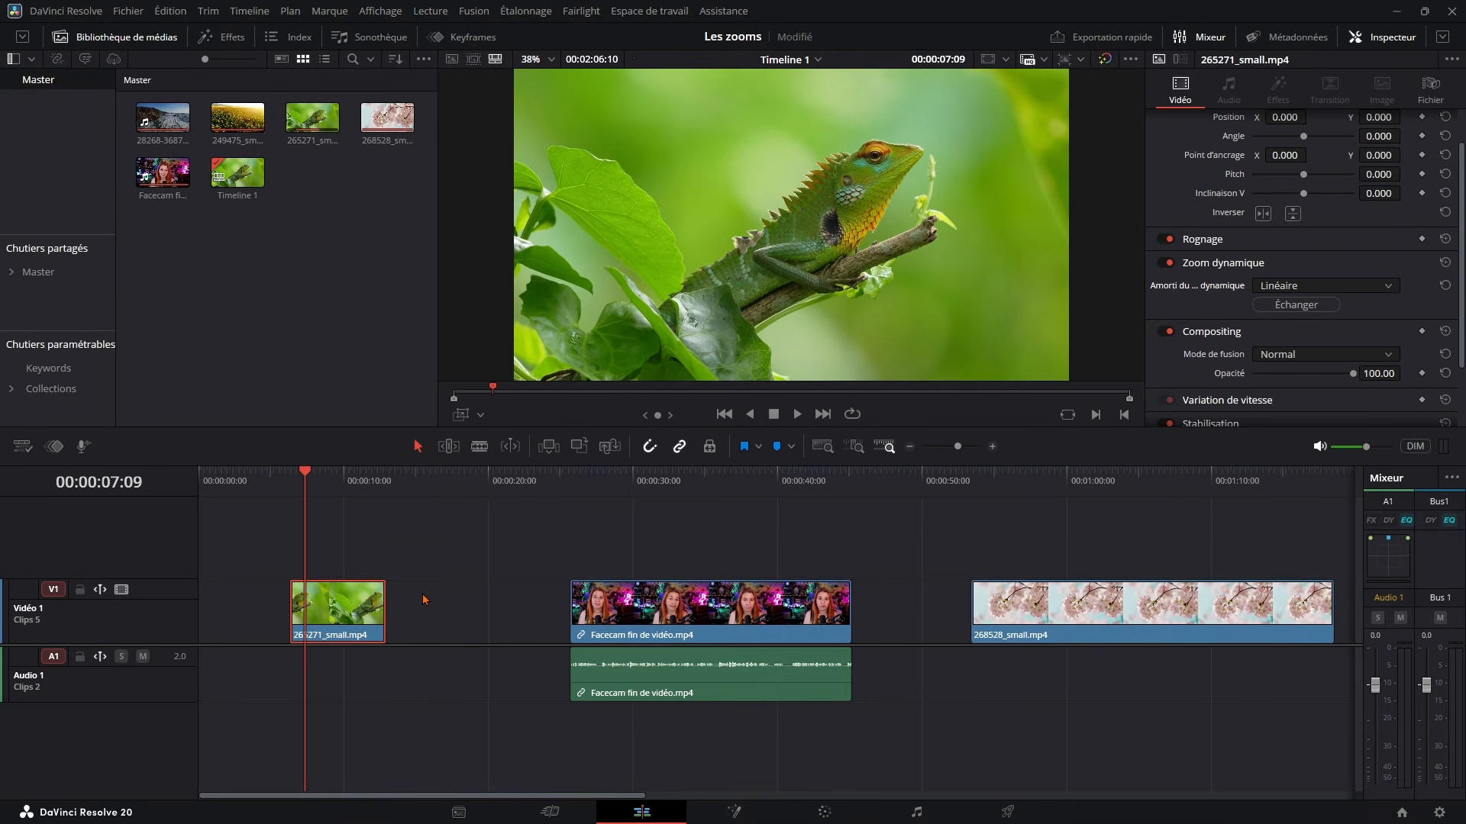
left_click_drag(378, 482, 309, 486)
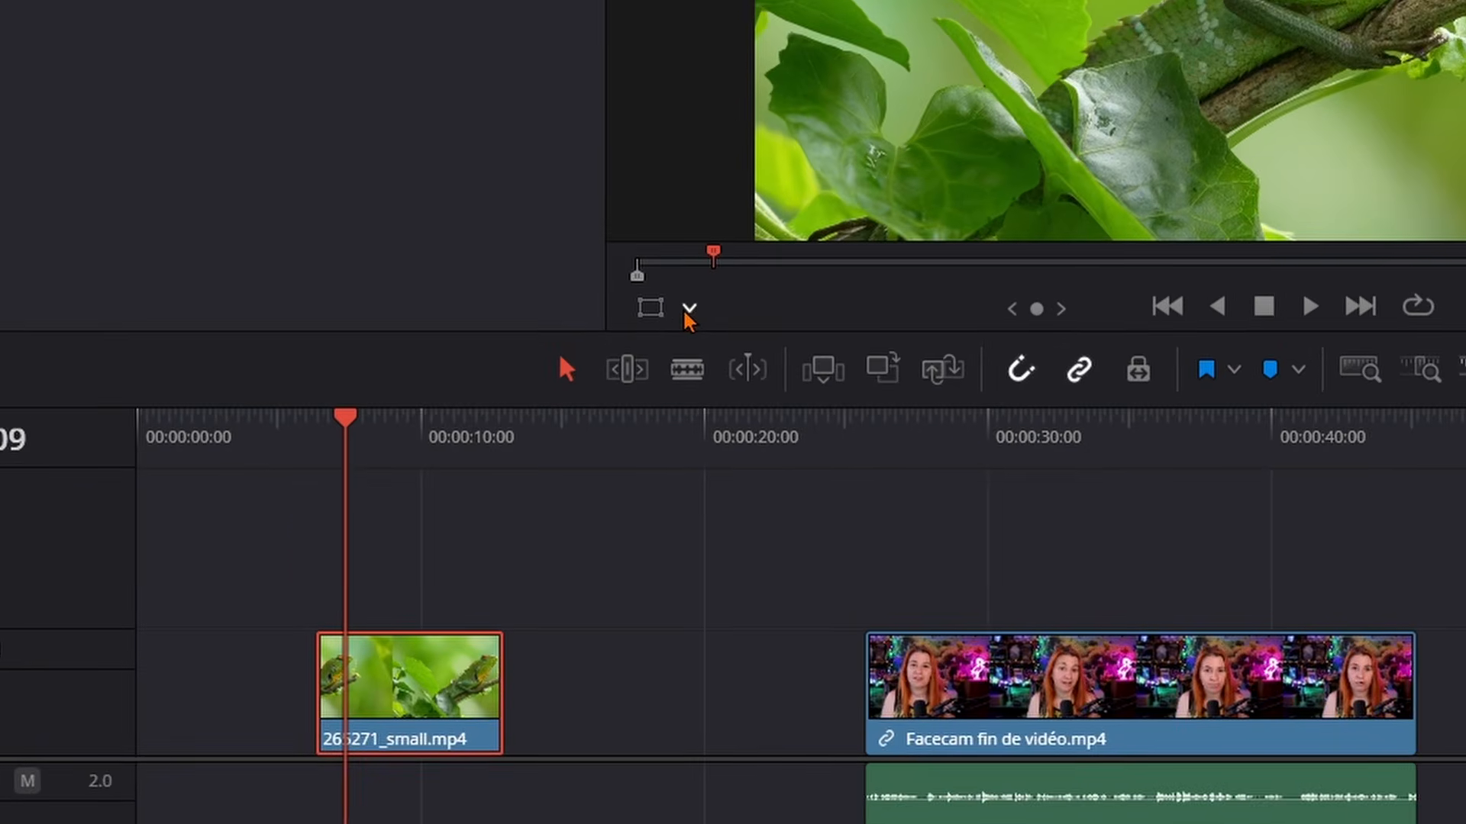
Display the Zoom dynamique frames in the viewer for the lizard clip and preview the zoom
left_click(689, 310)
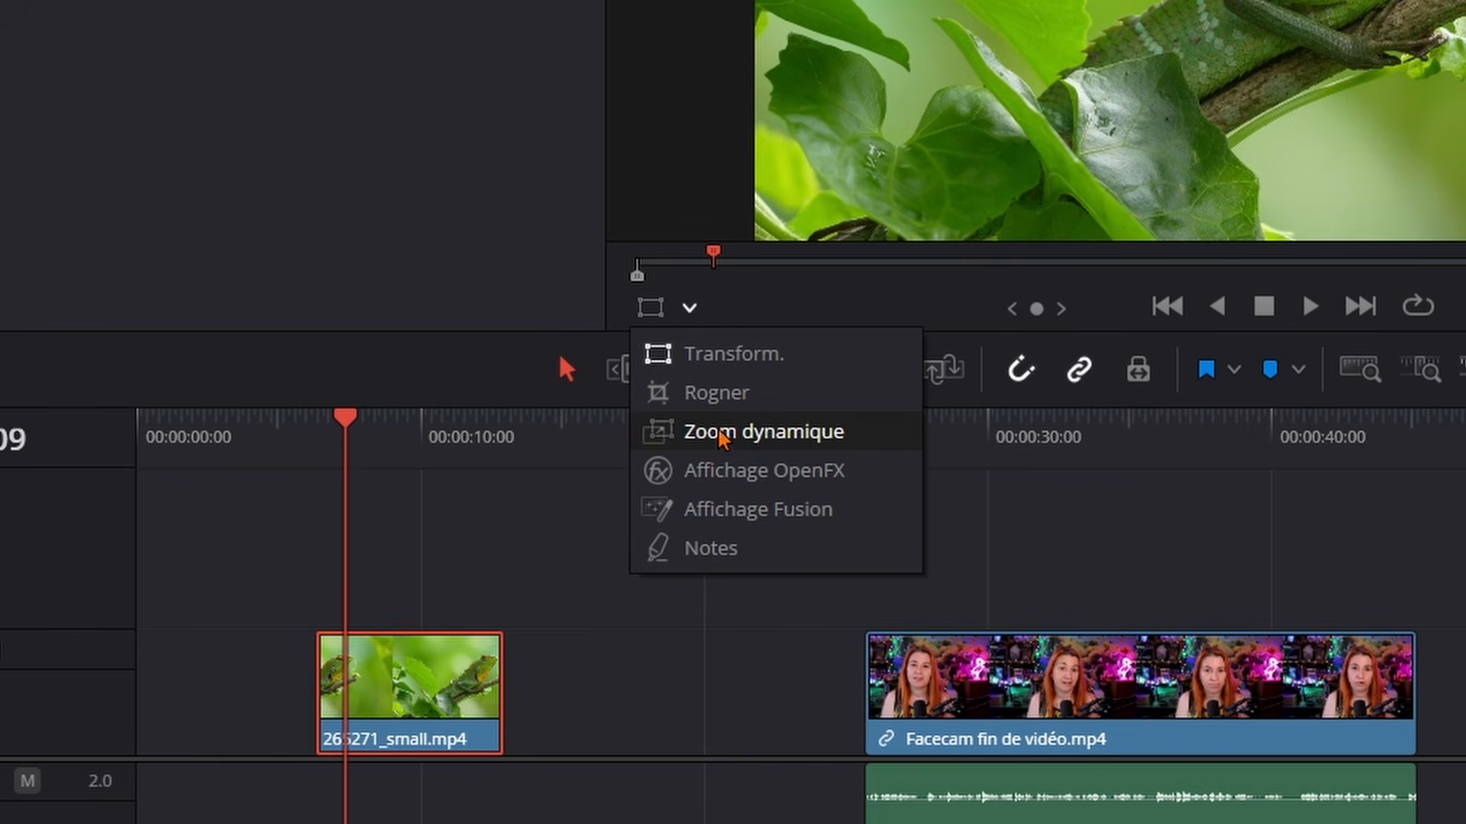
left_click(762, 438)
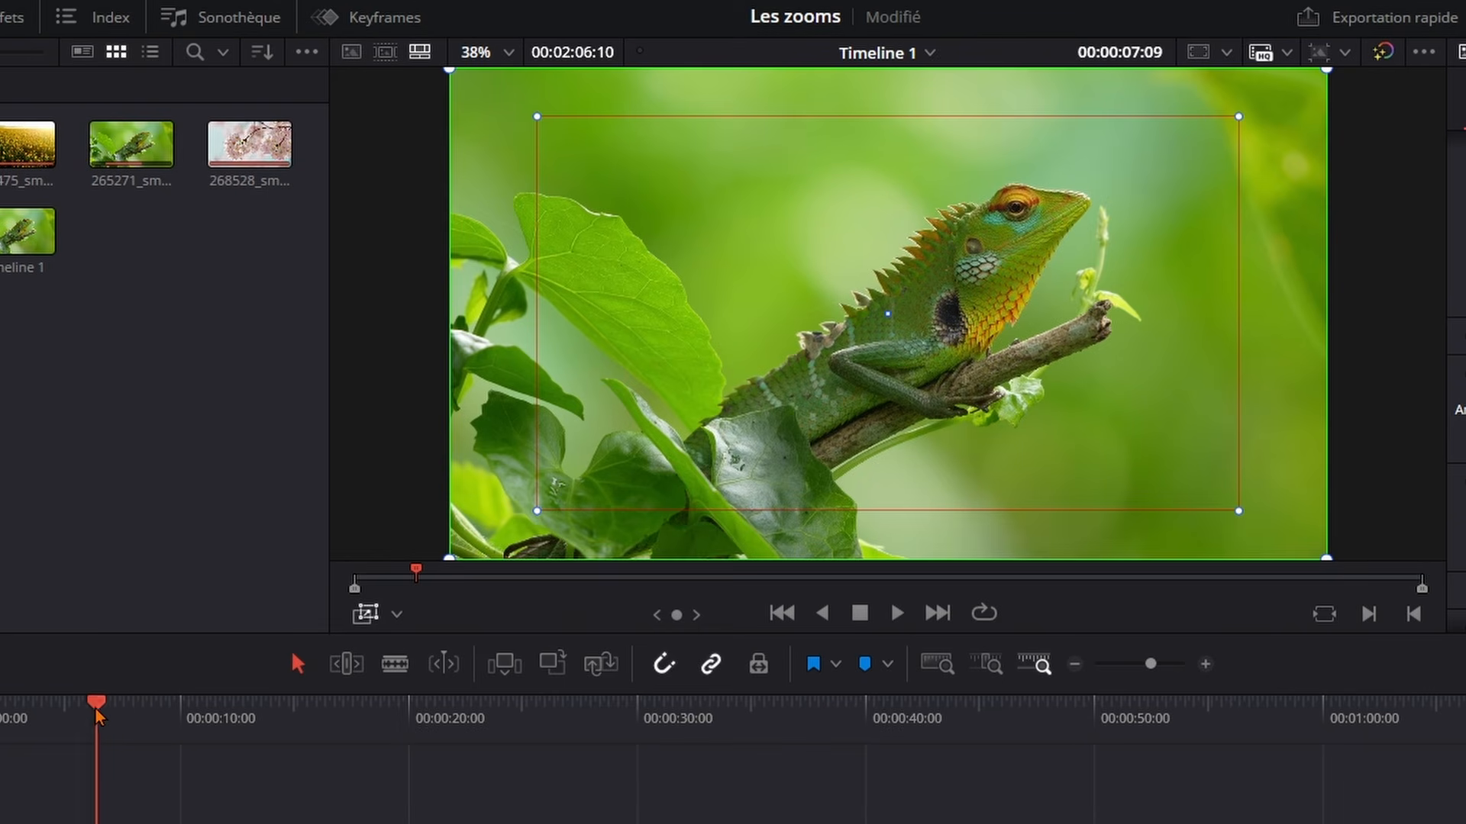
key("space")
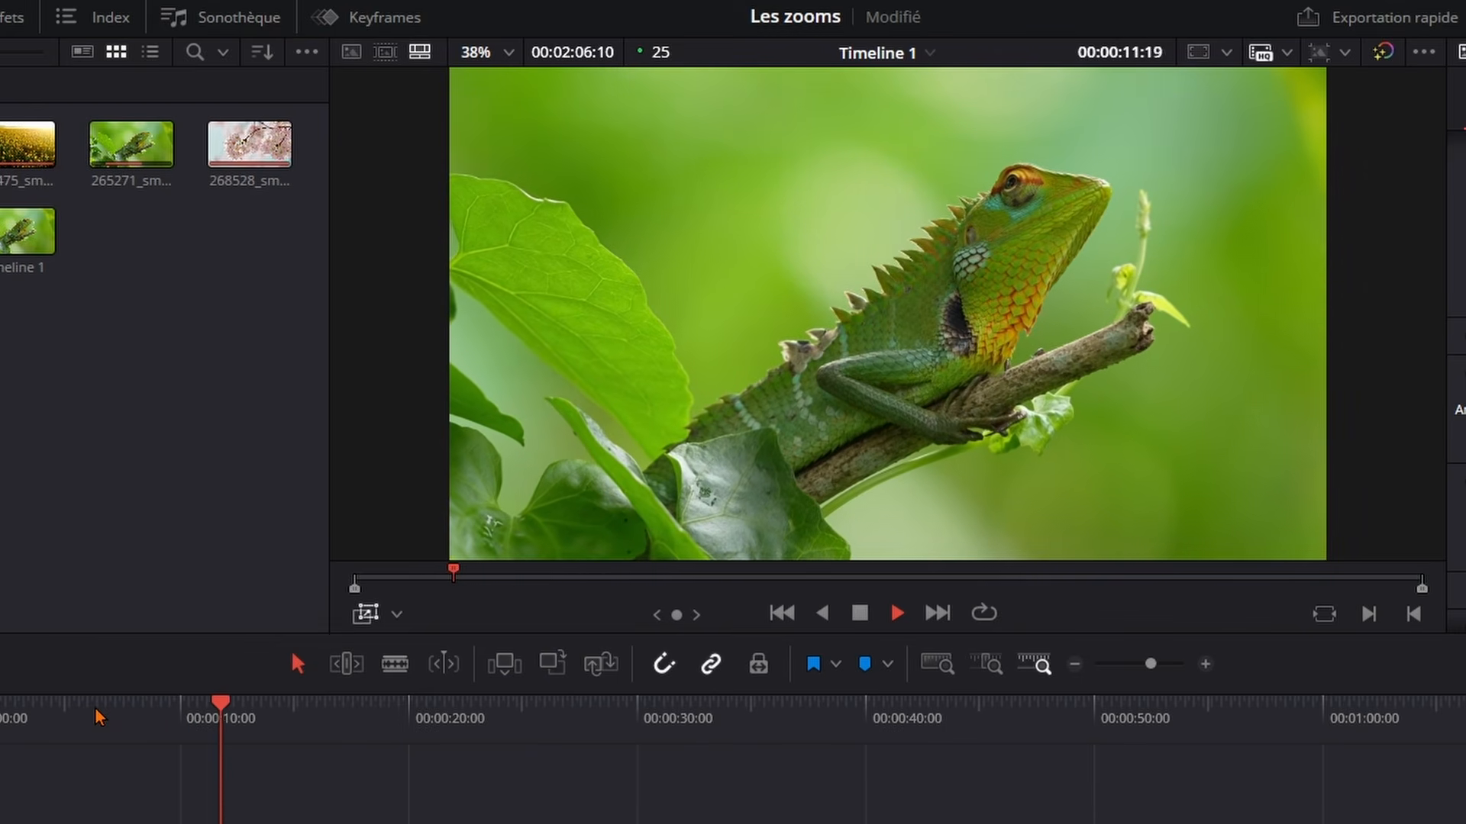
key("space")
left_click(114, 717)
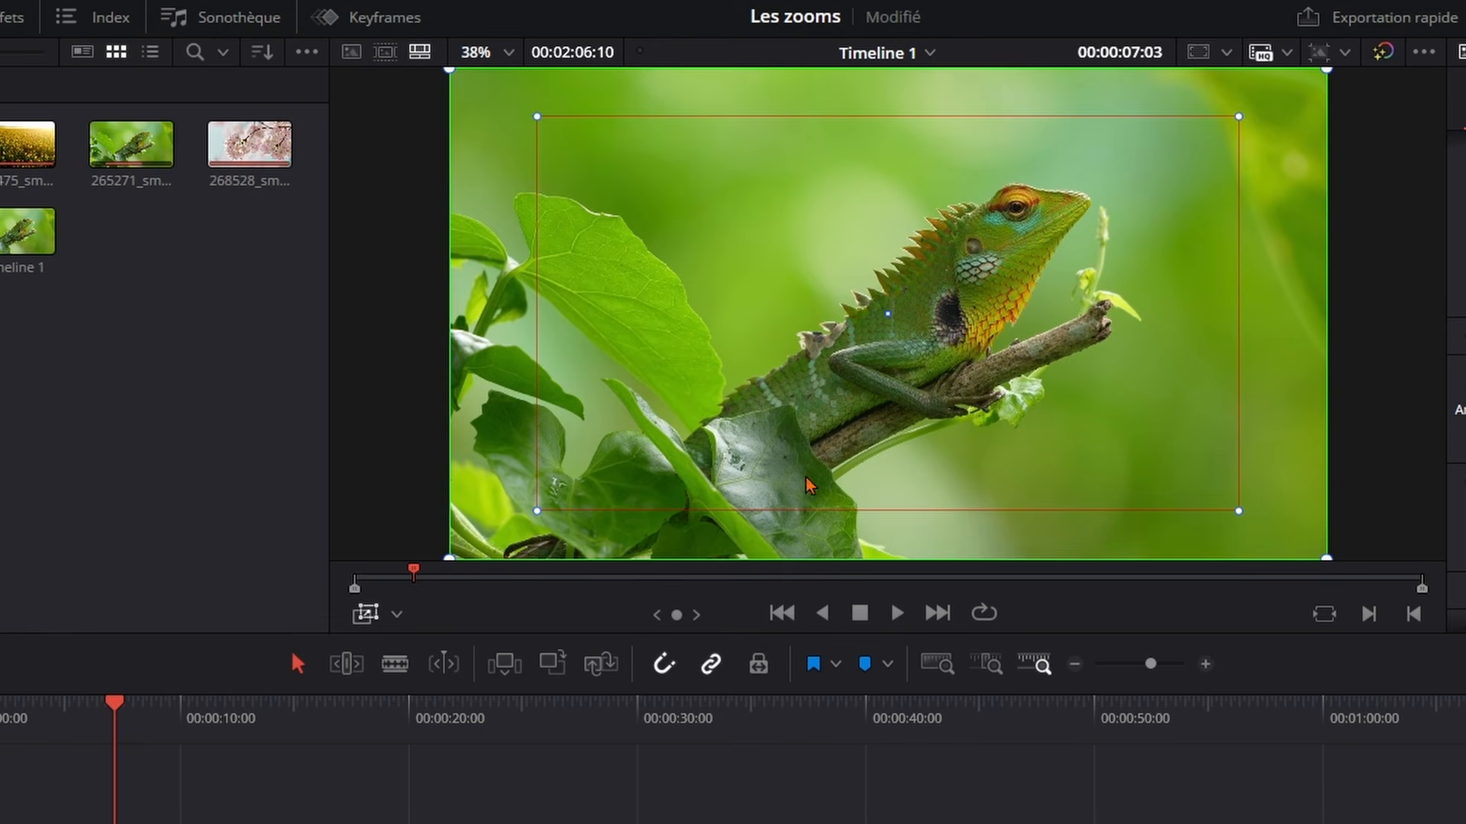
Shrink the dynamic zoom's end frame, position it around the lizard's head and upper body, and play the clip
left_click_drag(539, 119, 682, 197)
left_click_drag(933, 370, 1045, 323)
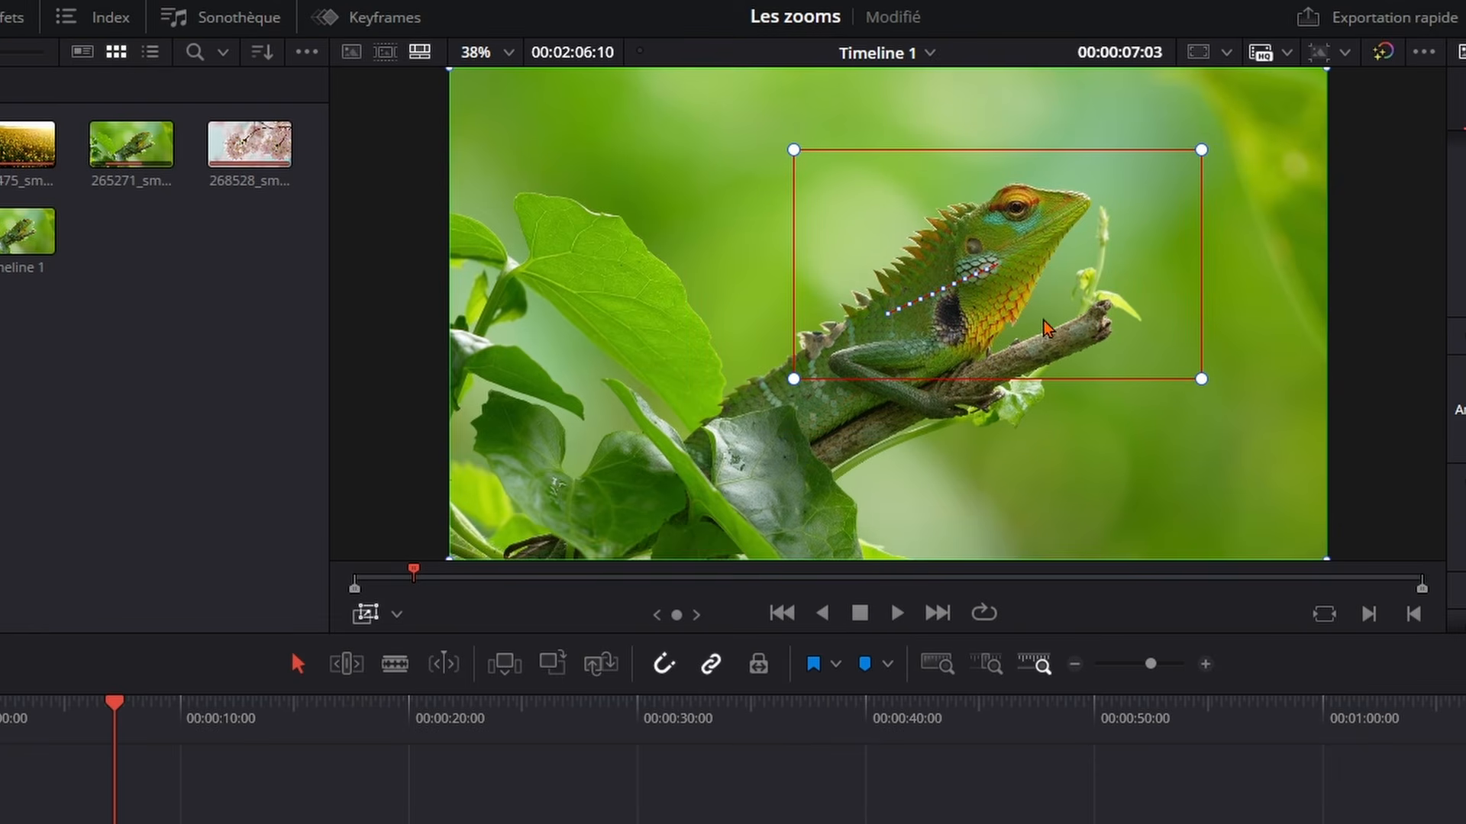
left_click_drag(792, 153, 814, 161)
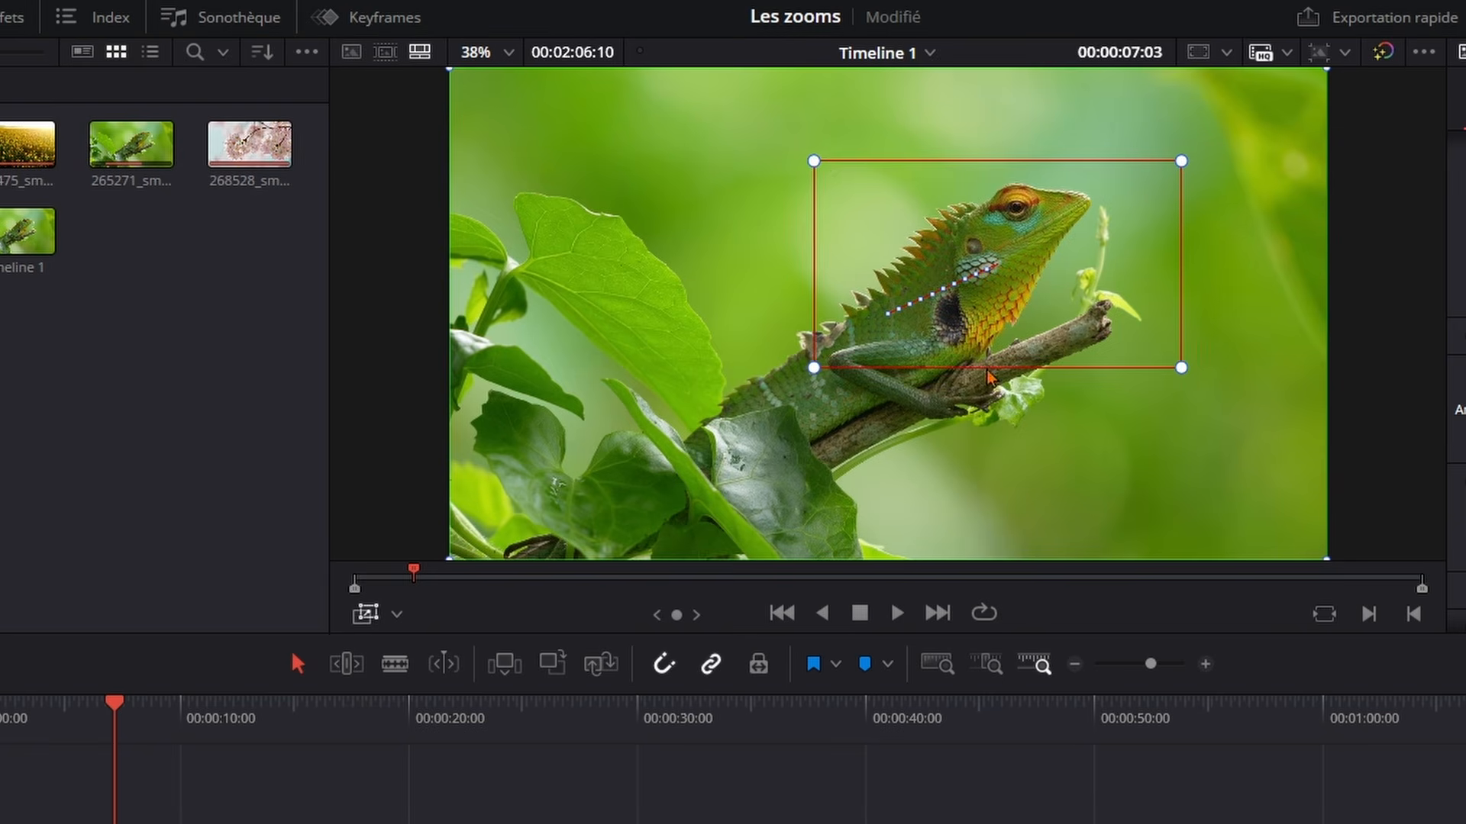
left_click_drag(971, 320, 939, 306)
key("space")
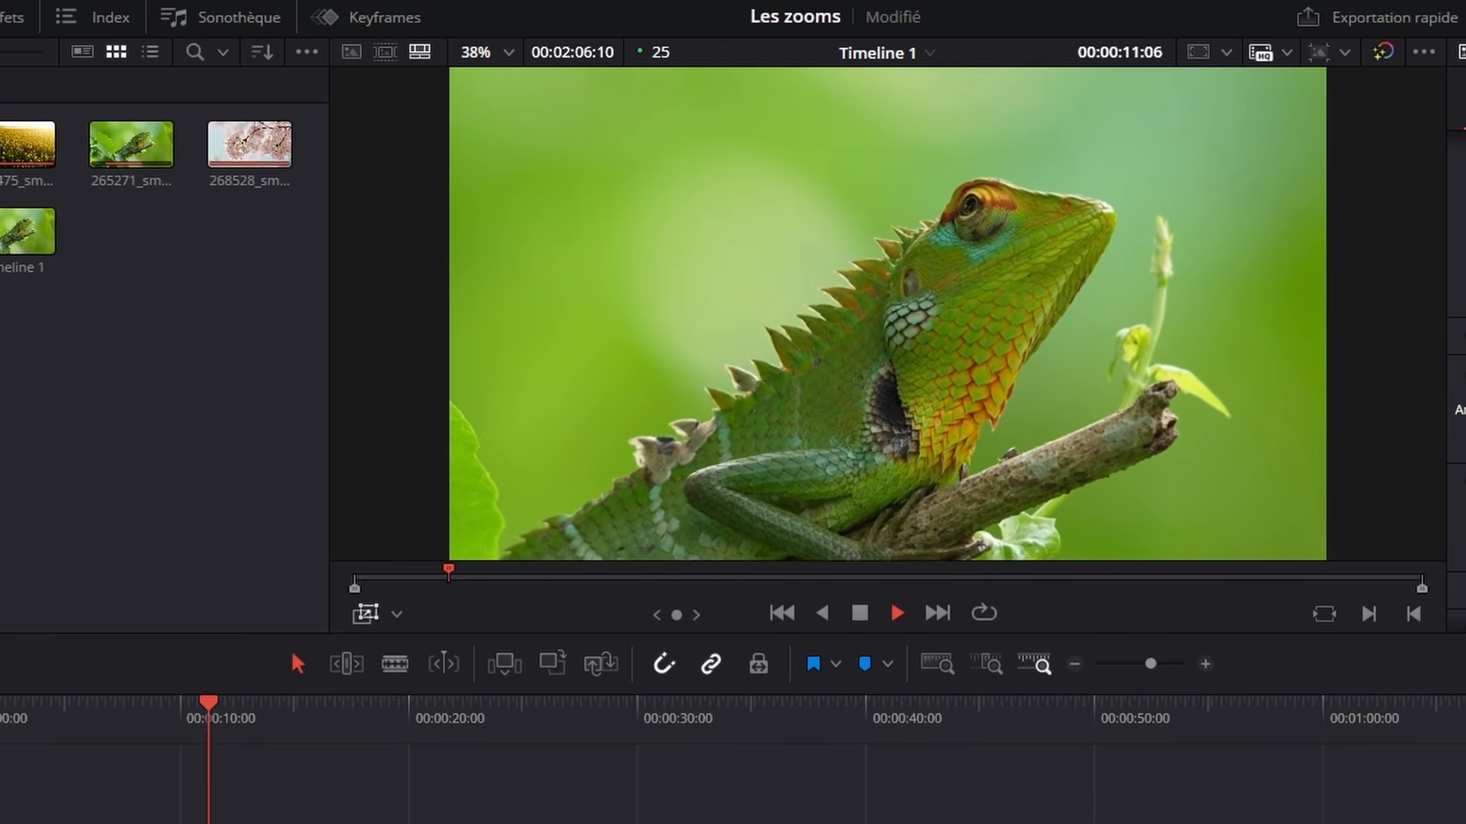
key("space")
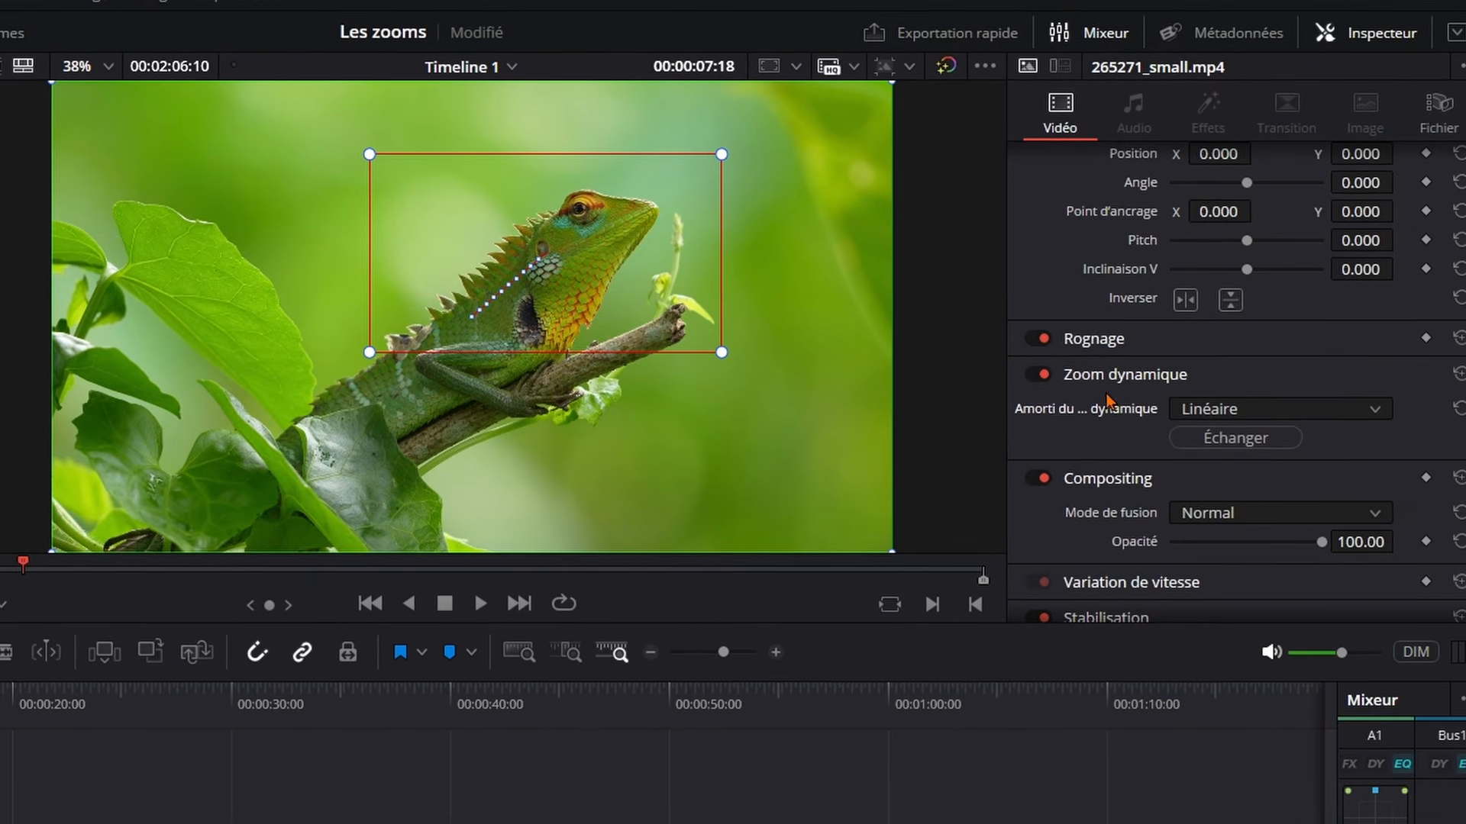
Swap the dynamic zoom's start and end frames, preview the clip, and set the easing to Amorti arrivée et départ
left_click(1214, 440)
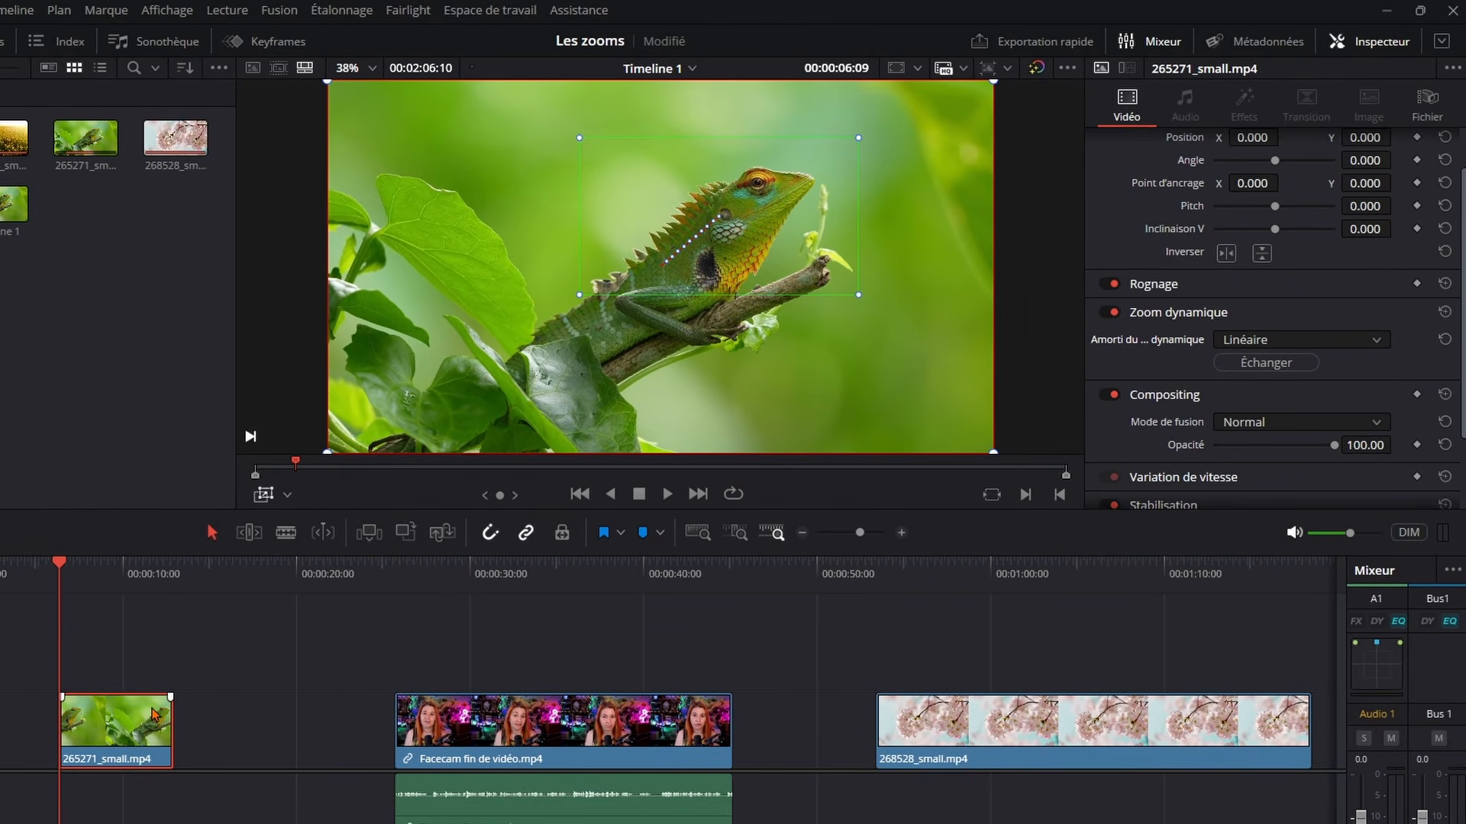
key("space")
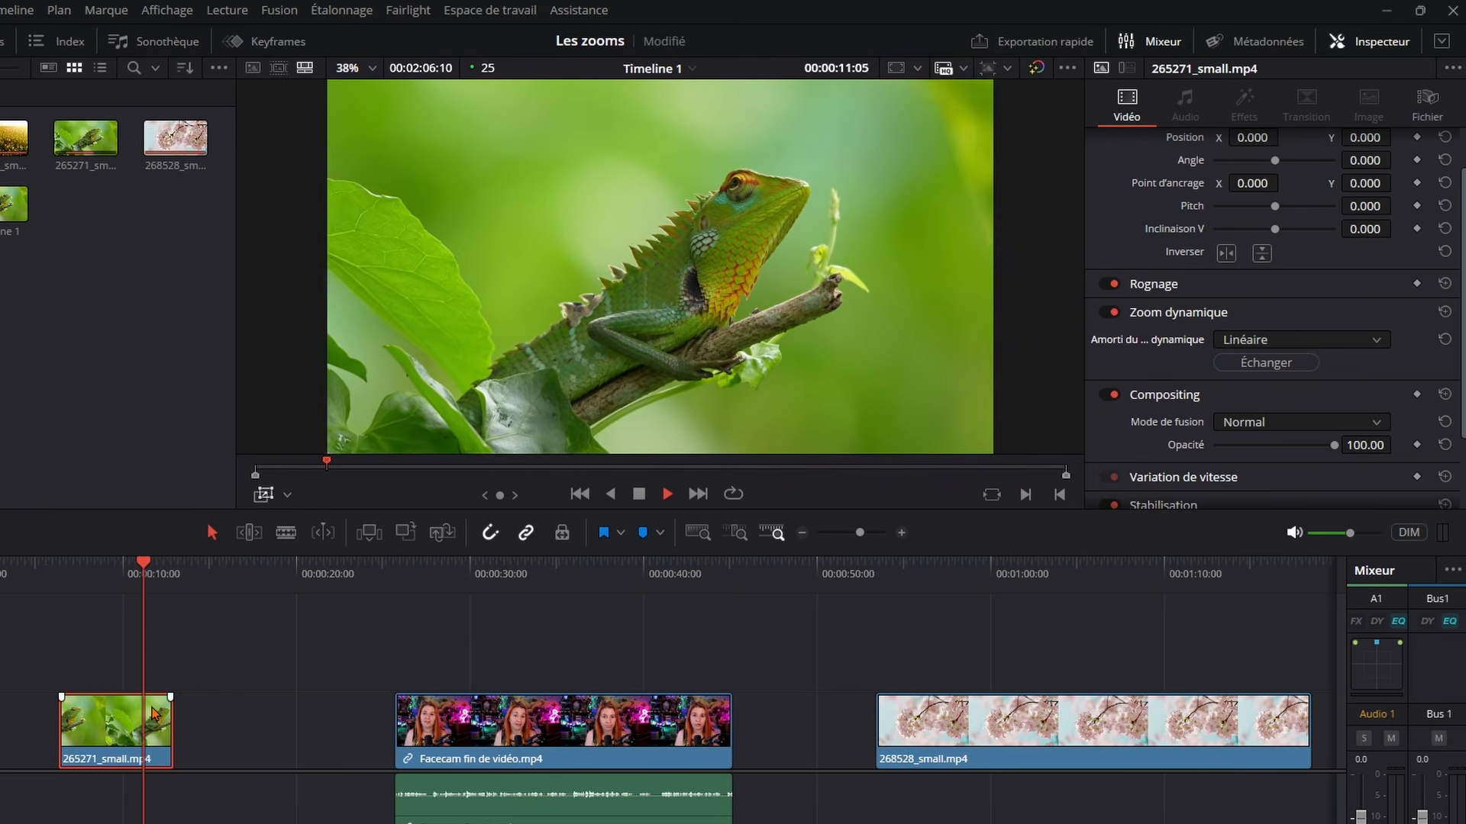
key("space")
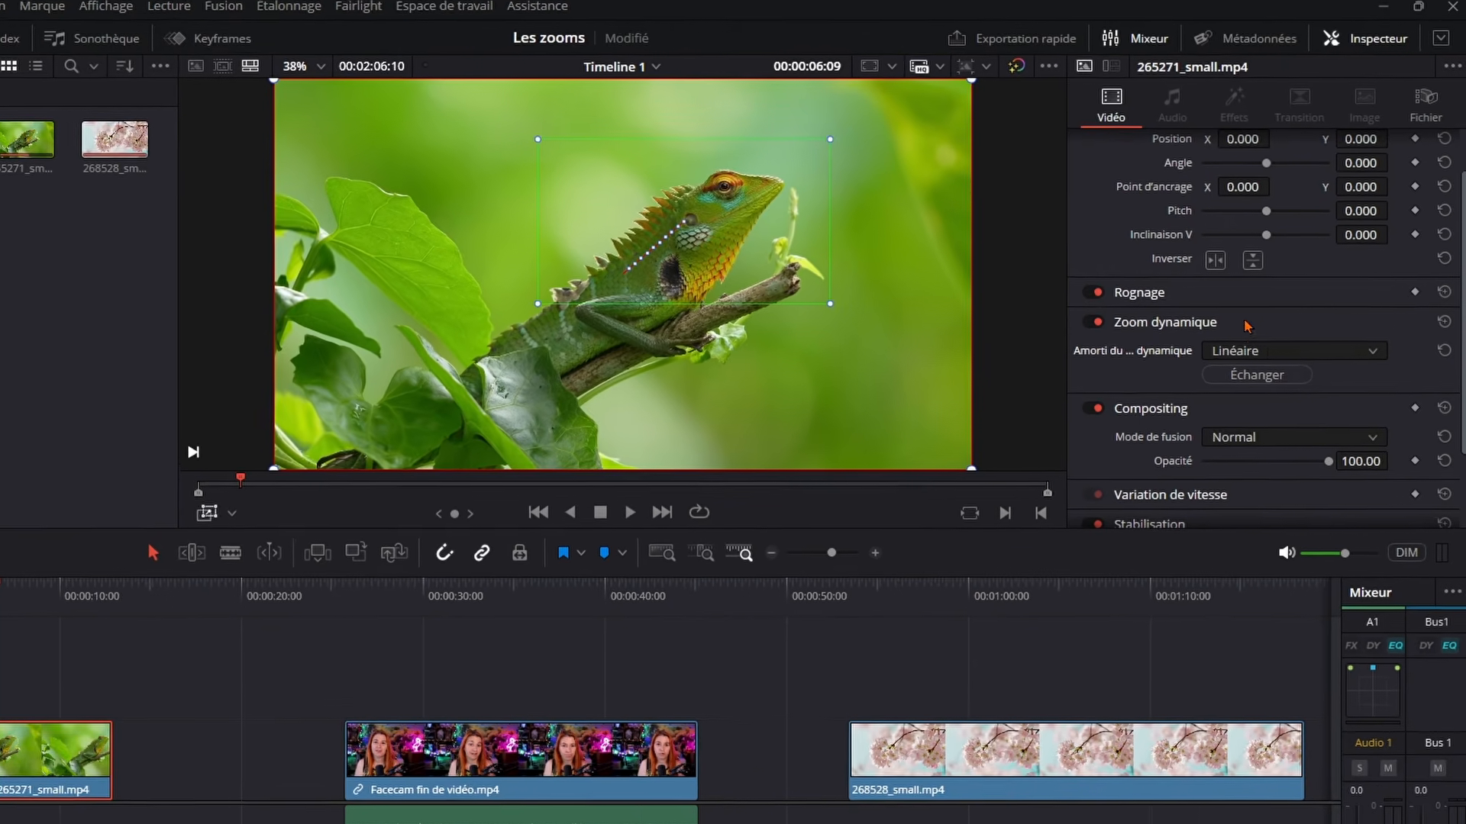
left_click(1369, 338)
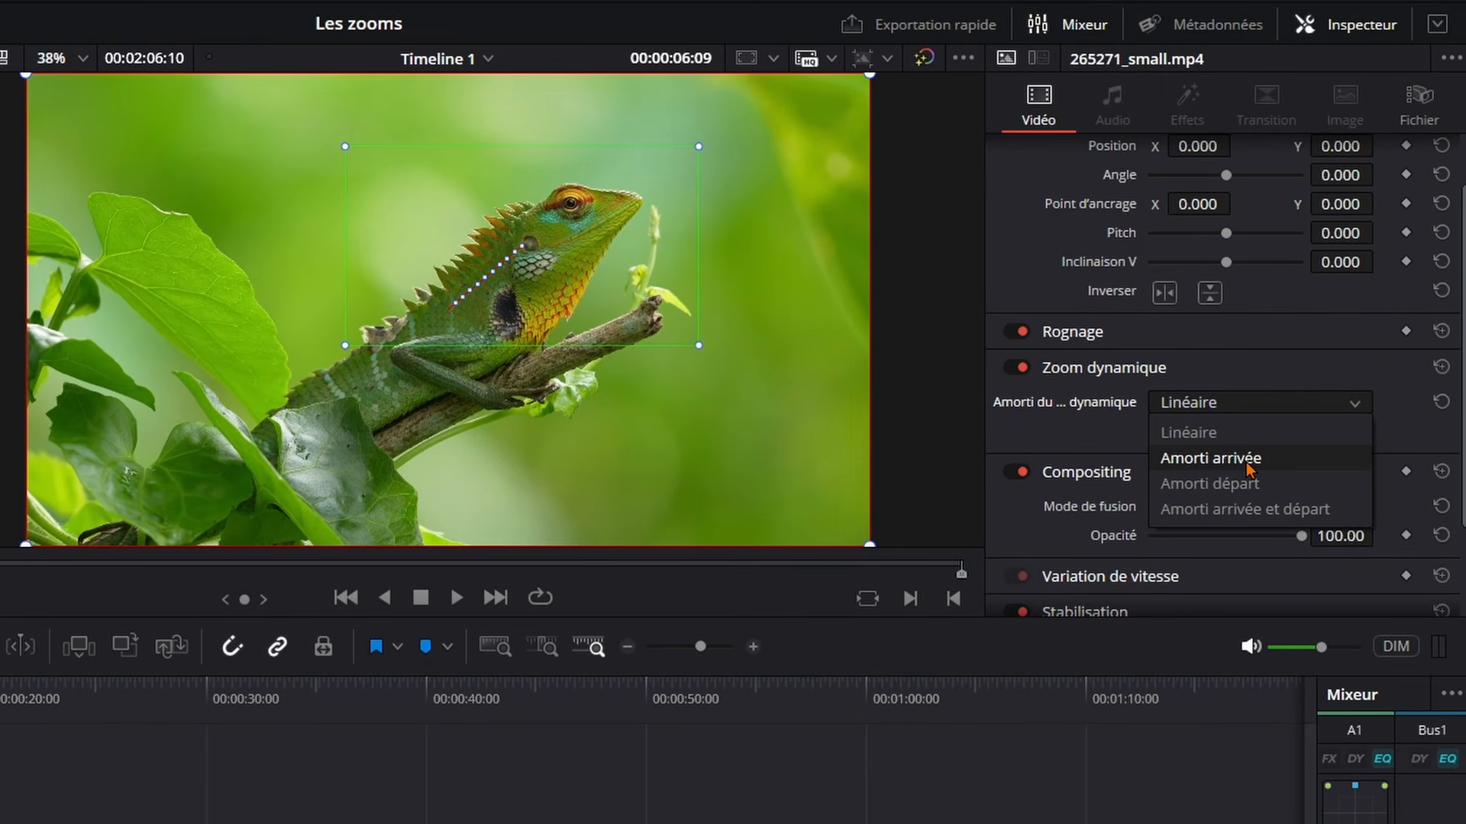
left_click(1191, 510)
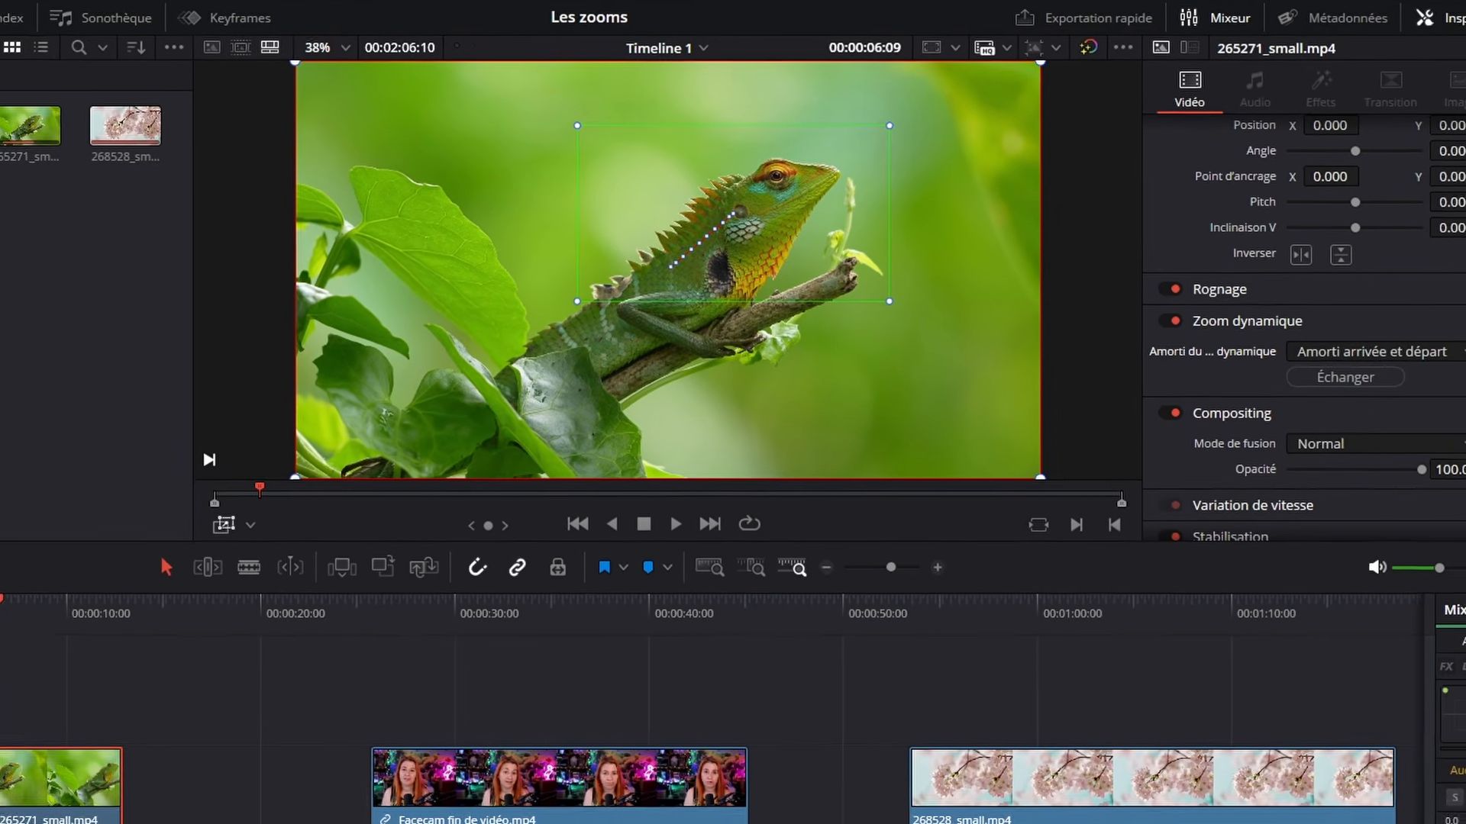
Place a large dynamic zoom start frame over the image's left side and a smaller end frame around the lizard's head, then preview
left_click_drag(120, 584, 234, 580)
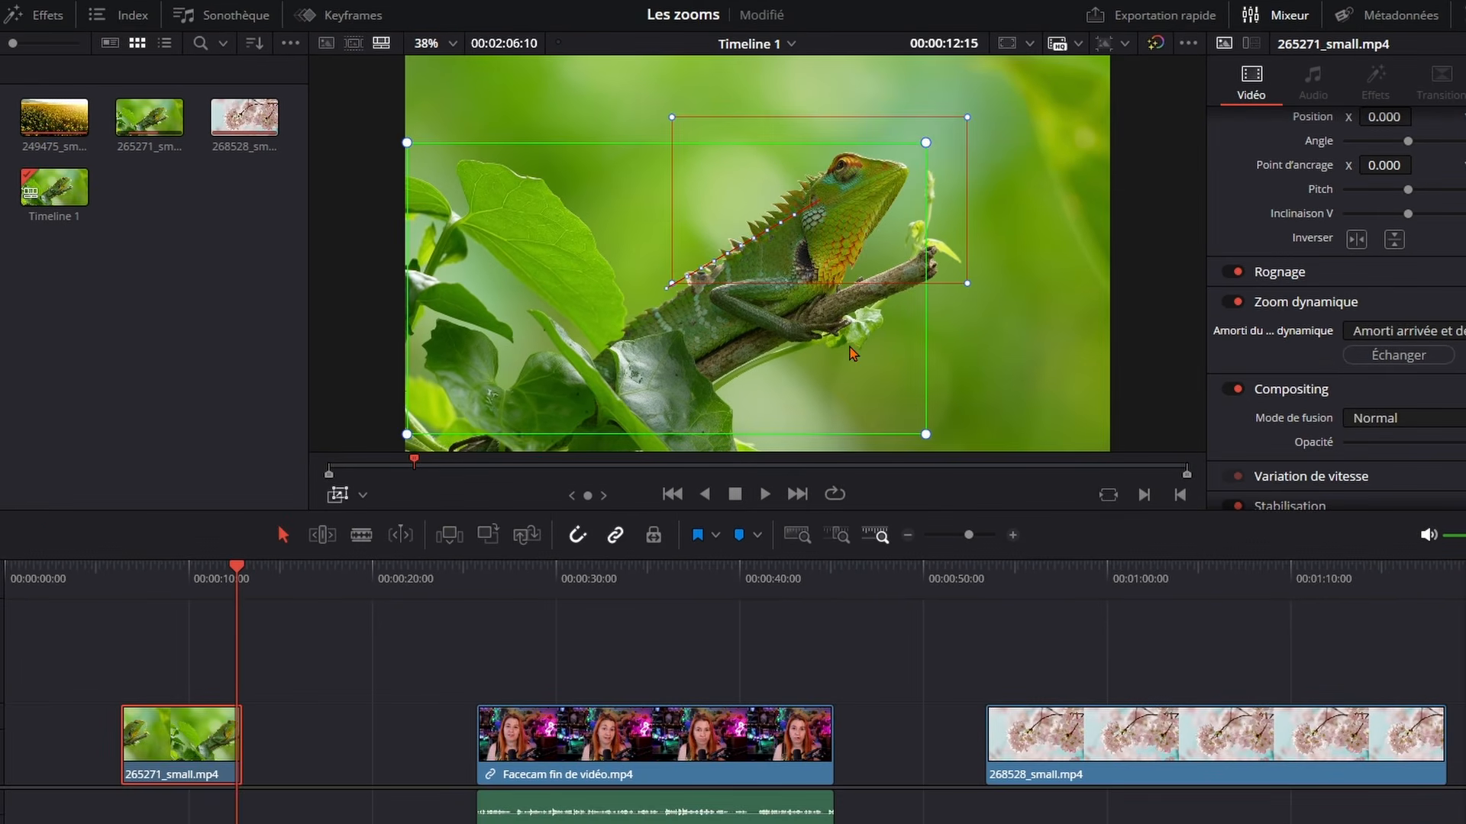
left_click_drag(852, 354, 855, 347)
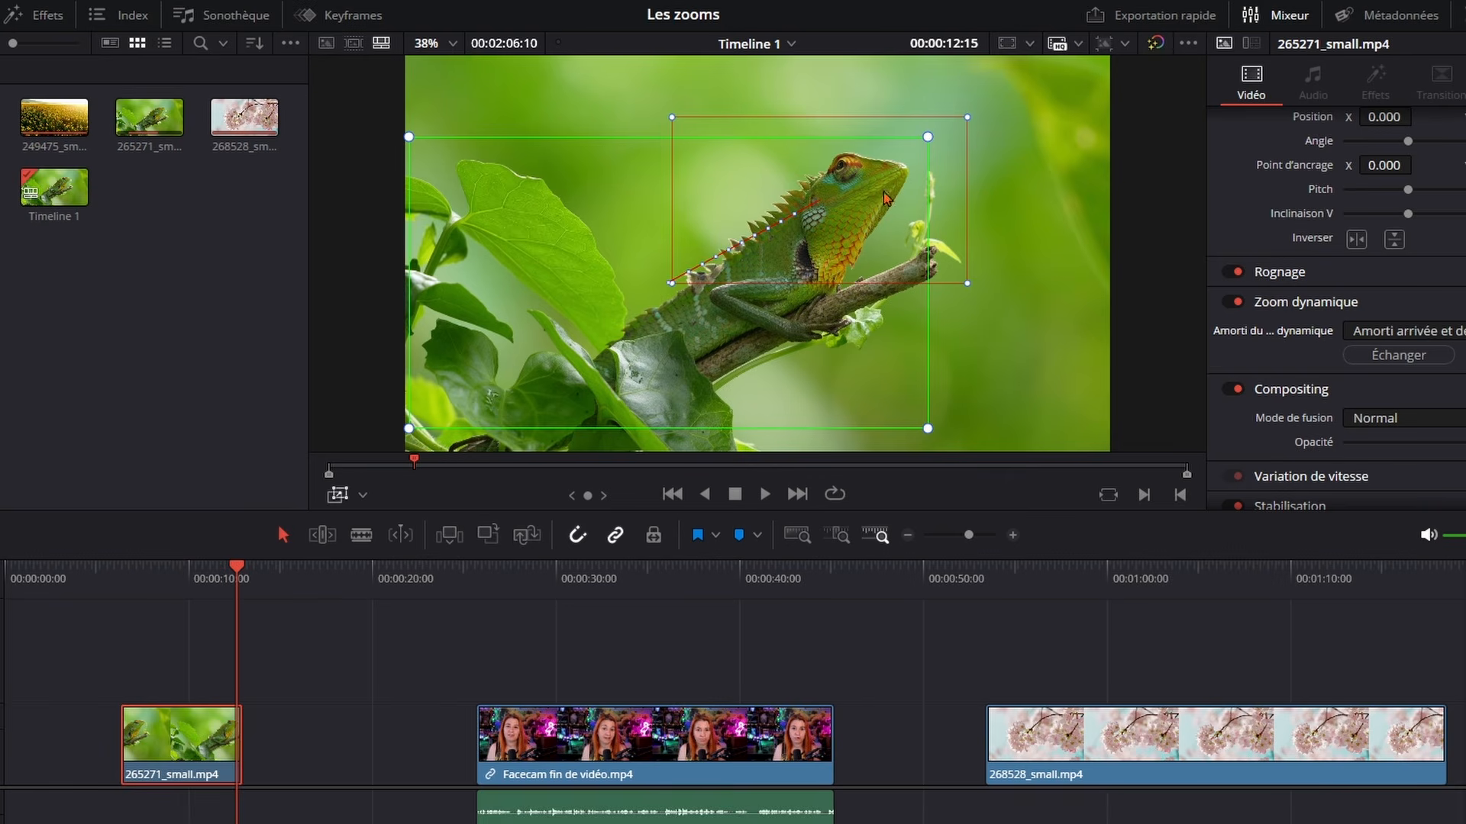
left_click_drag(969, 119, 948, 127)
left_click_drag(849, 239, 877, 245)
key("Up")
key("space")
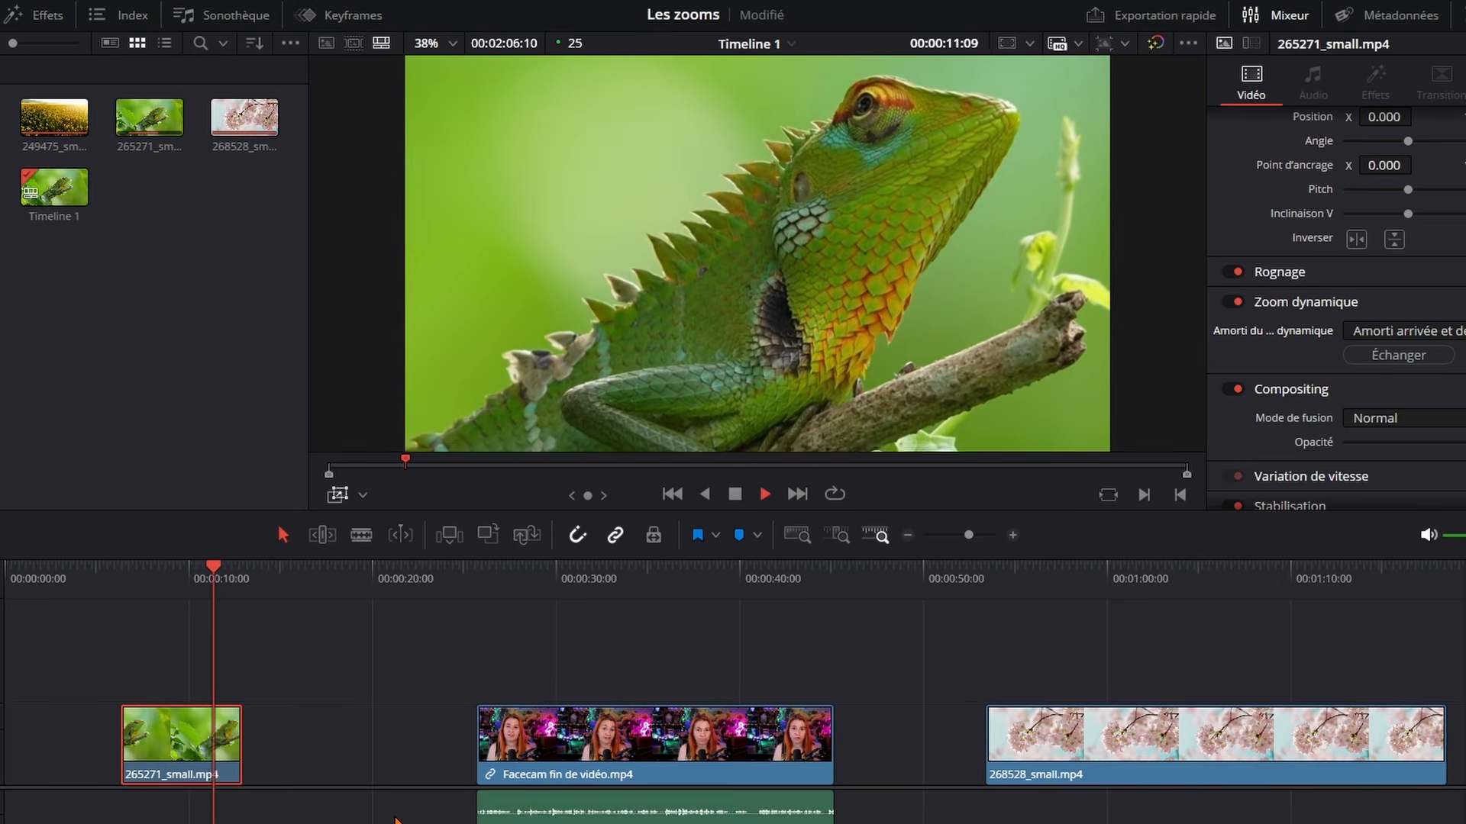
key("space")
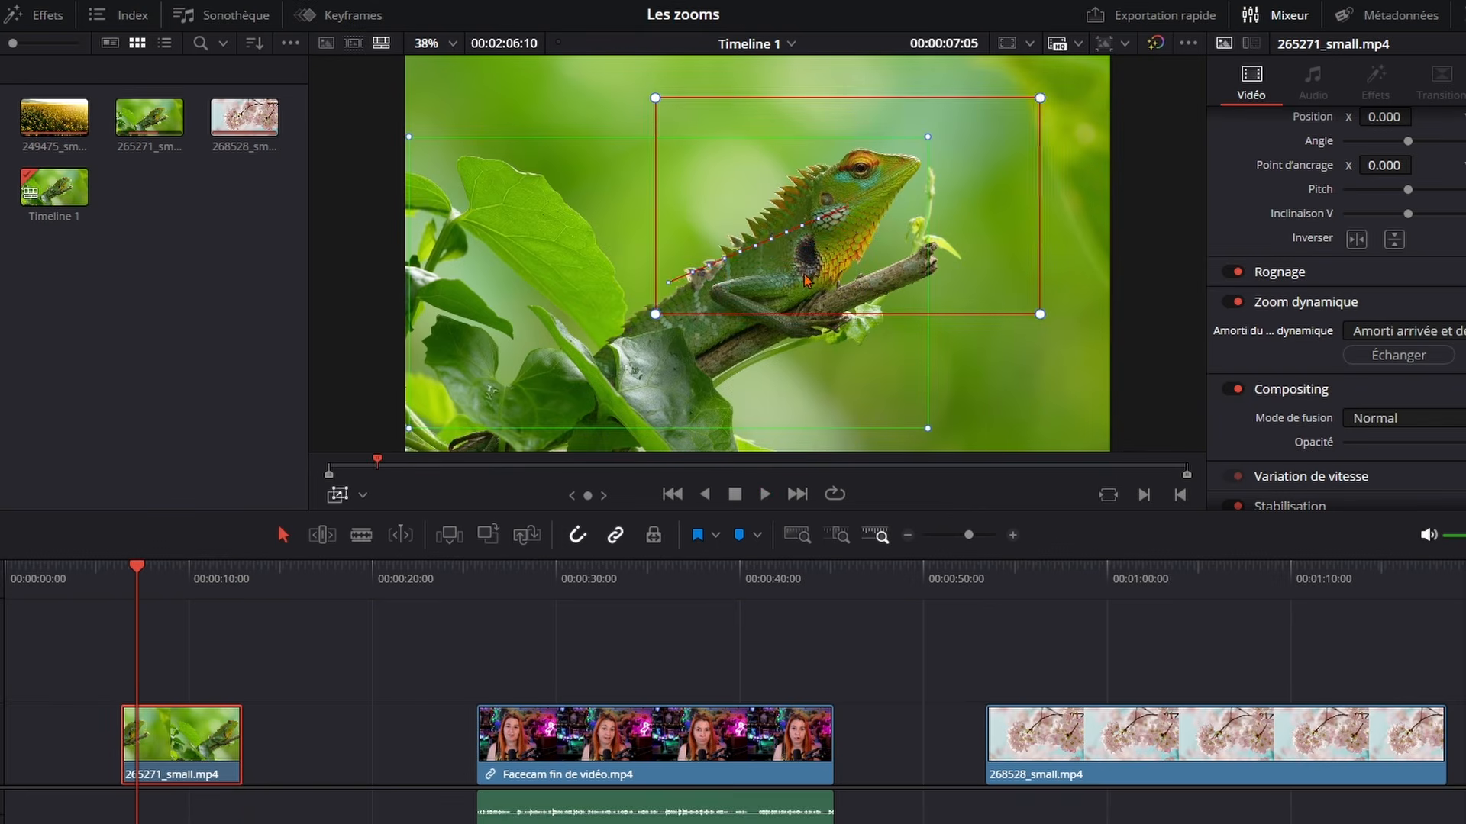
Realign the start frame on the left and the end frame on the right for a nearly horizontal move, then play the clip
left_click_drag(871, 284, 875, 291)
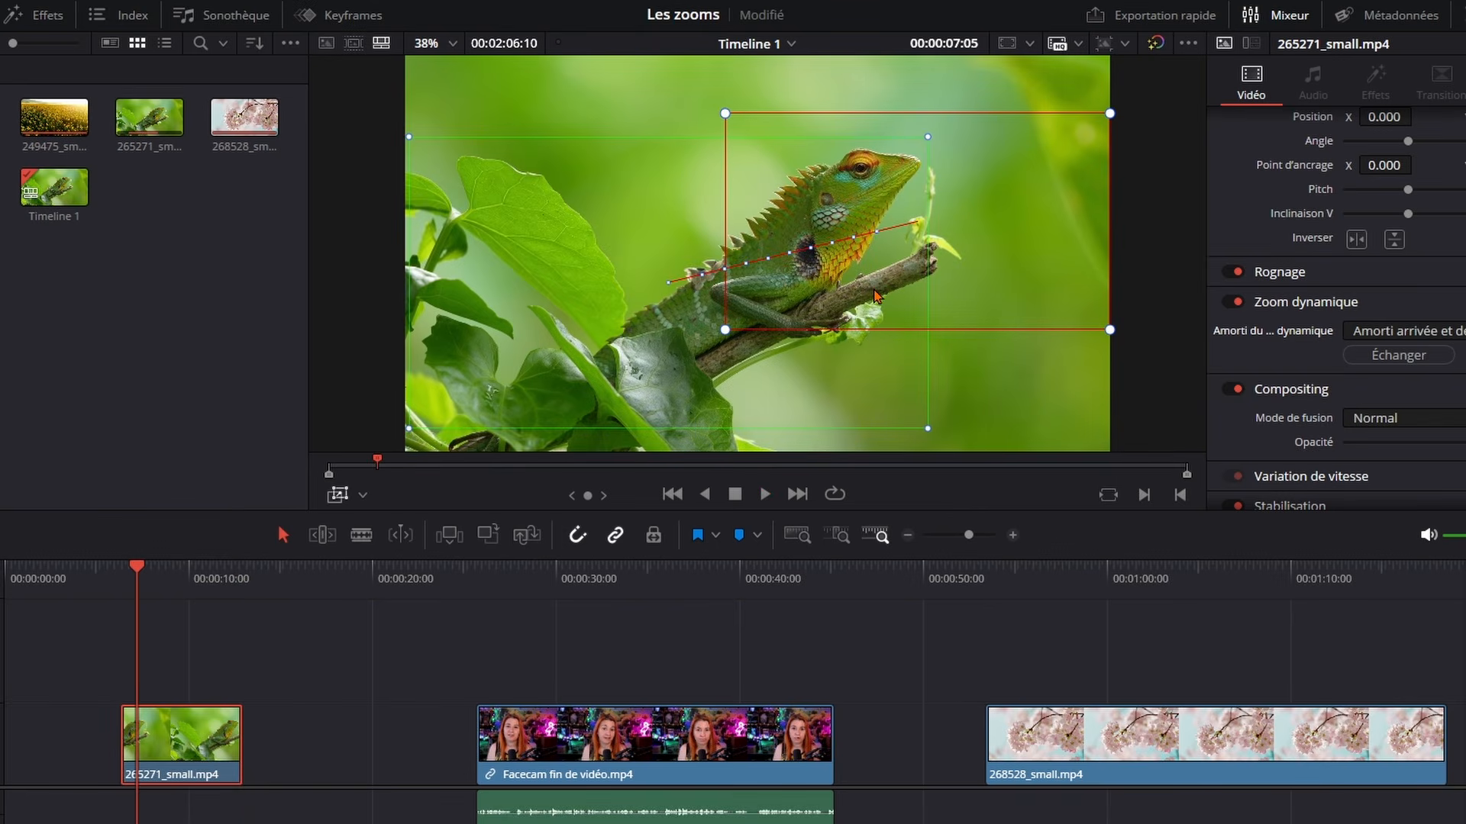
left_click(928, 428)
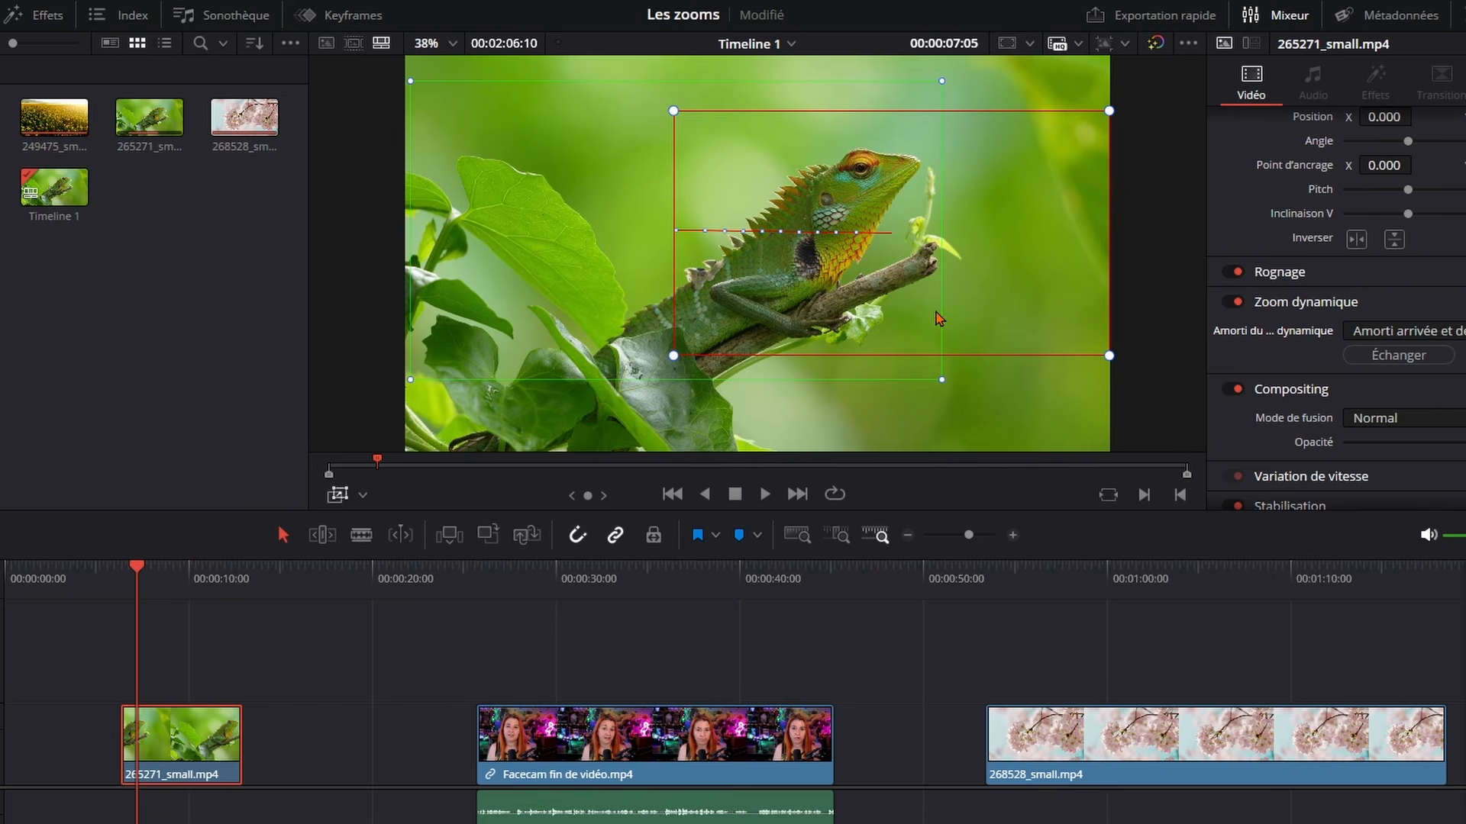
left_click_drag(938, 318, 937, 318)
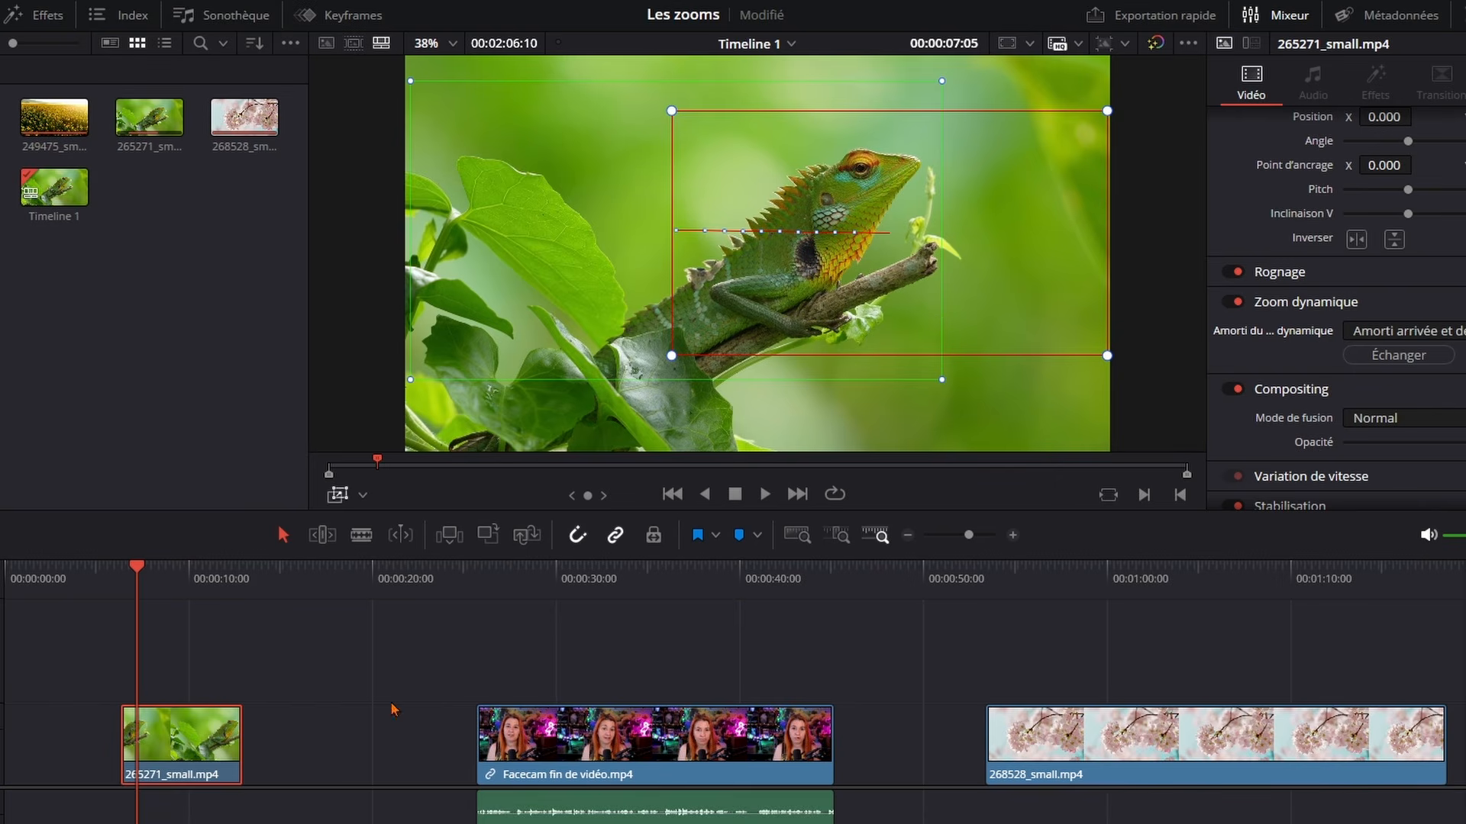
left_click(128, 578)
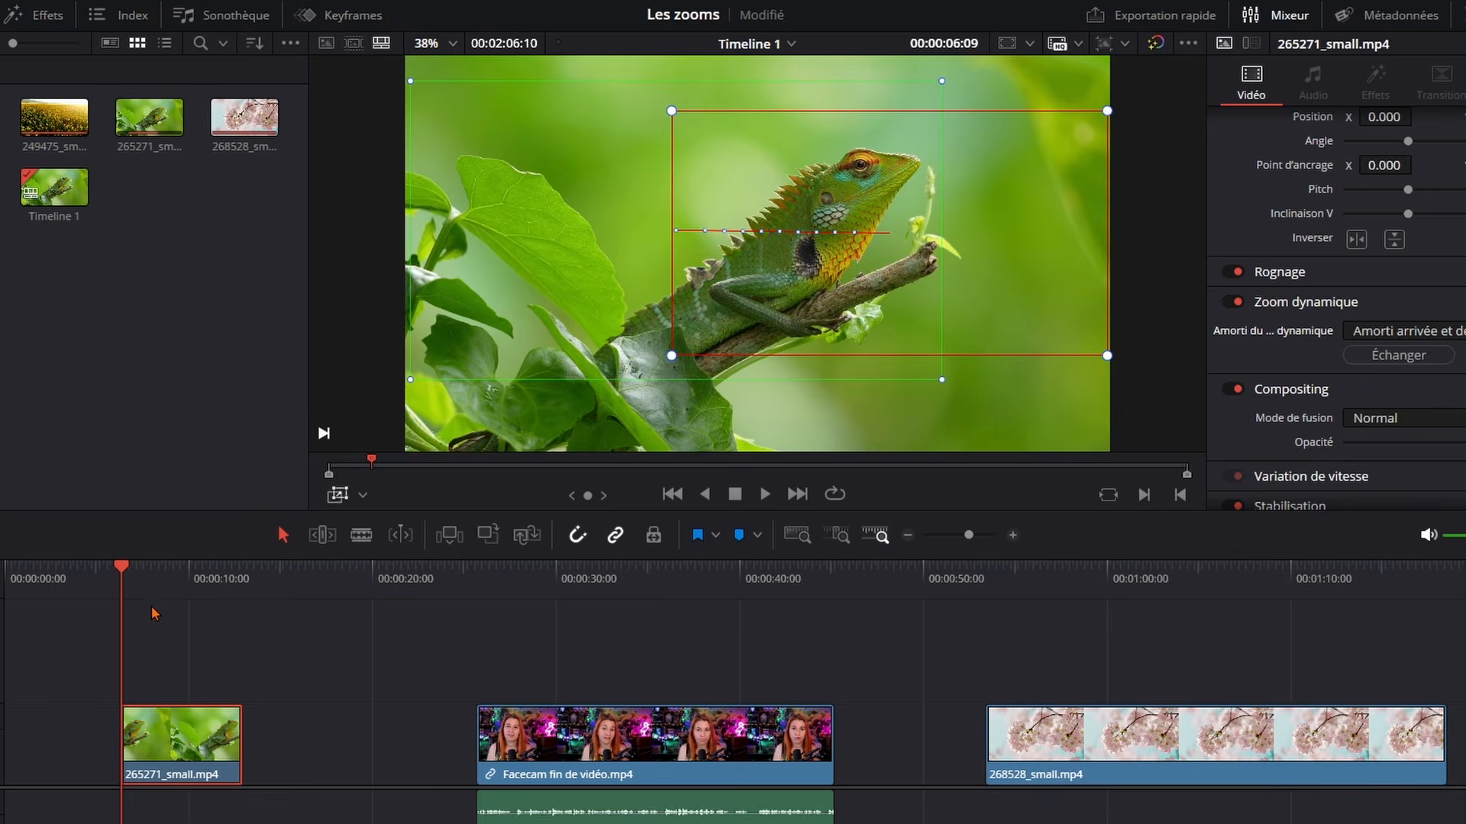
key("space")
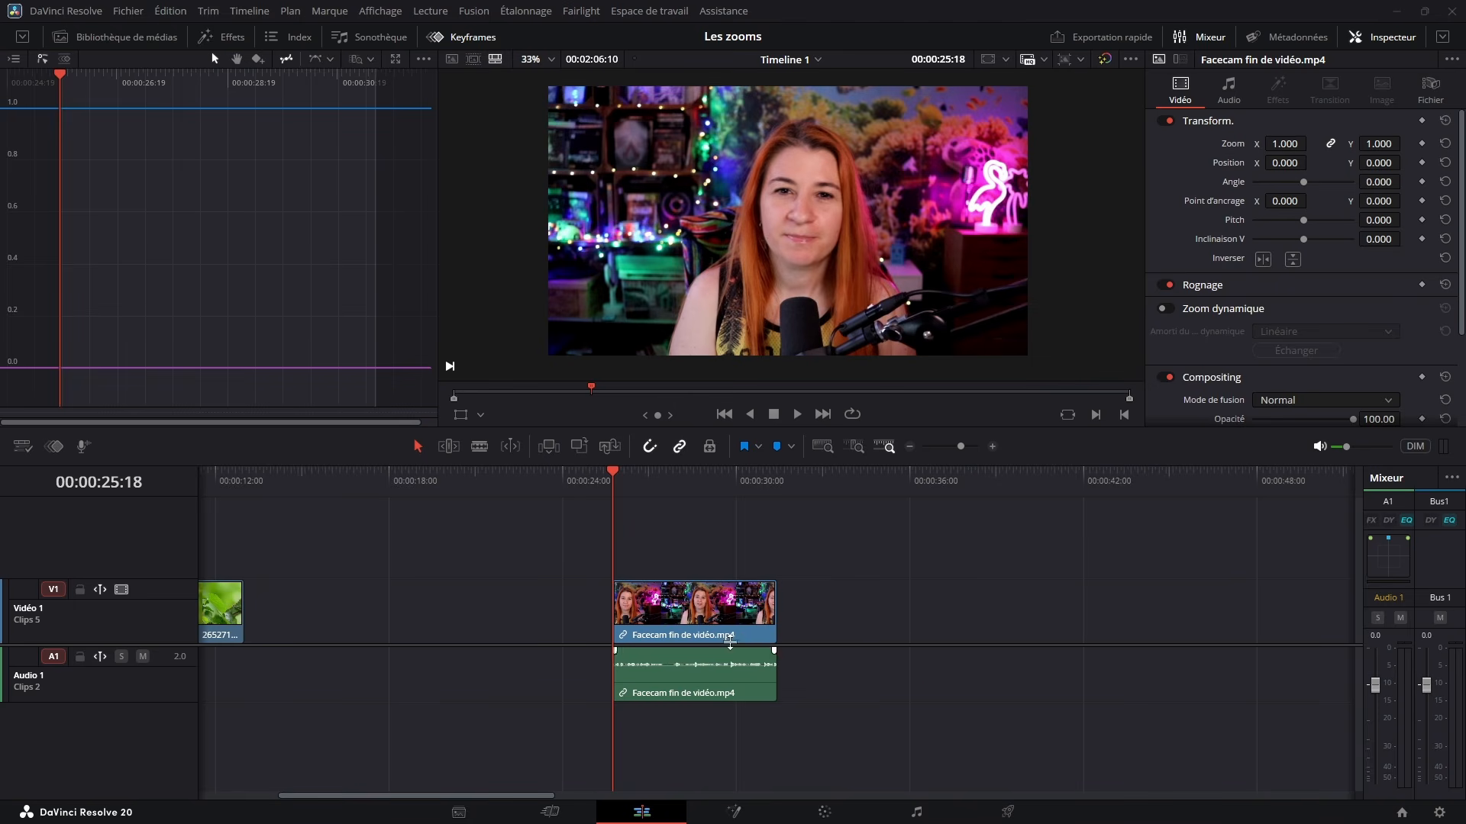
Add Zoom and Position keyframes at the first frame of the Facecam fin de vidéo.mp4 clip
left_click(675, 612)
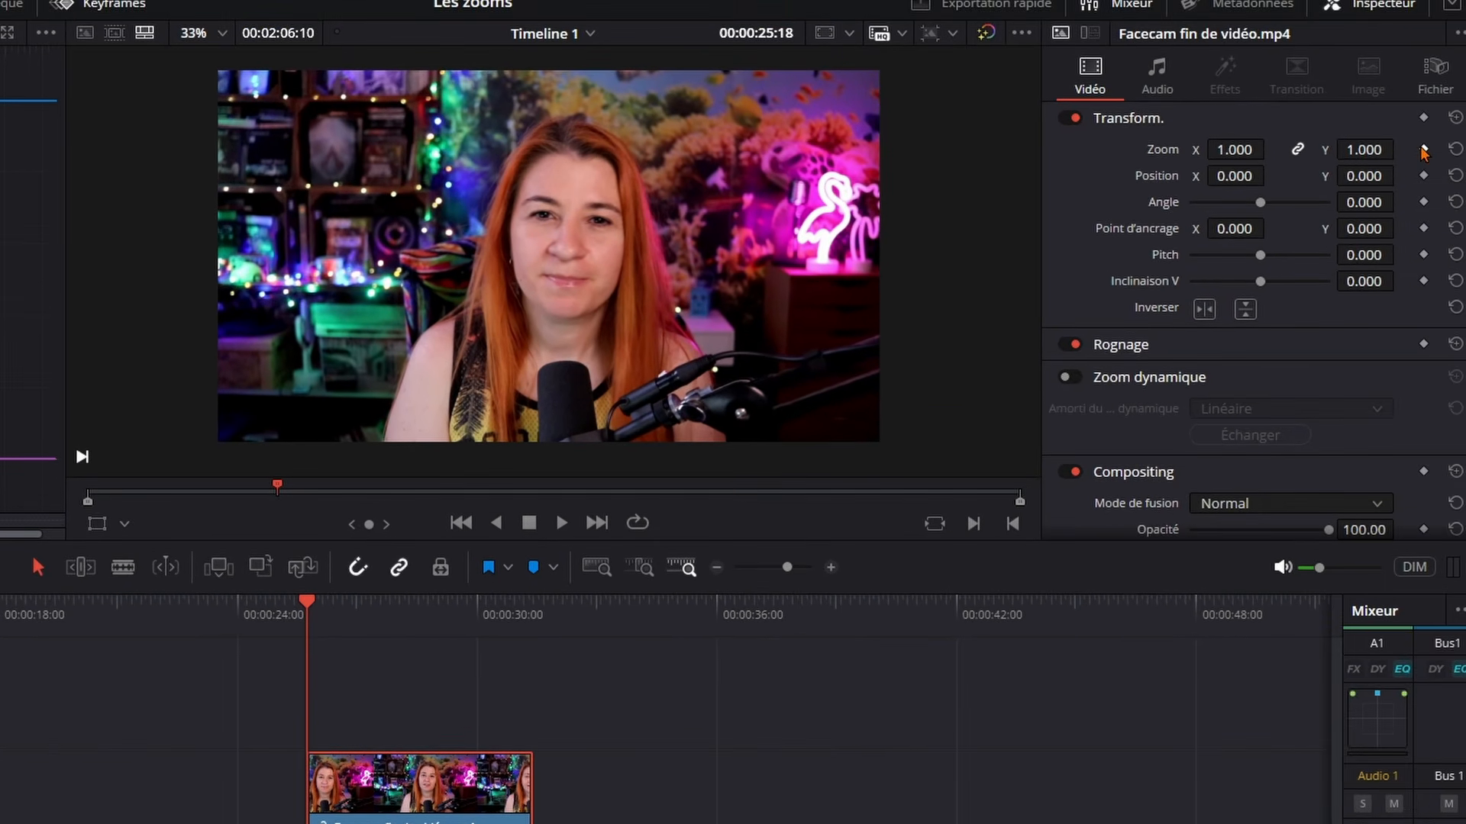
left_click(1422, 149)
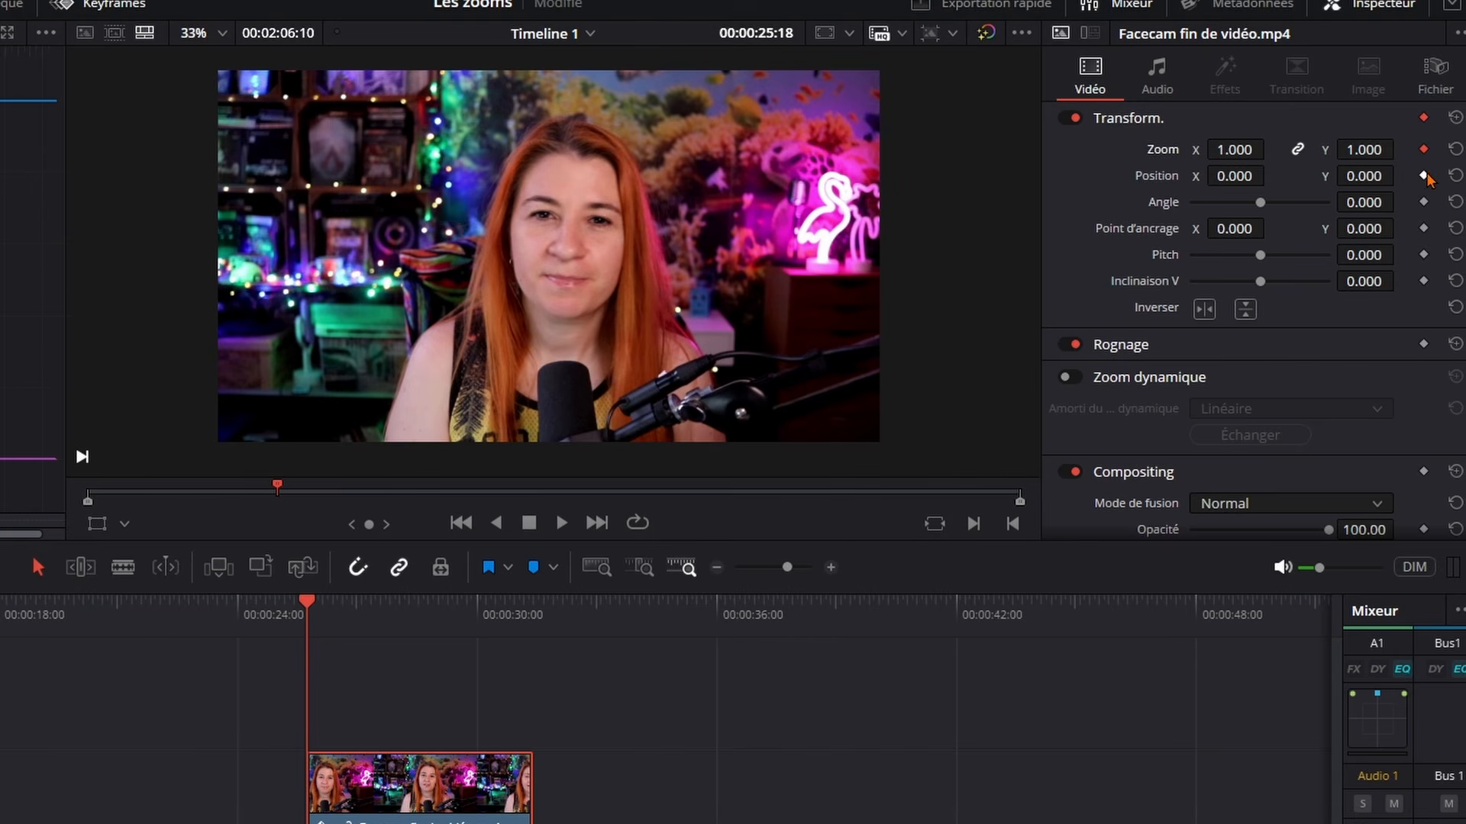
On the facecam clip's last frame, show the Transform overlay, set Zoom to 1.130 and shift the image slightly down and left
left_click(519, 622)
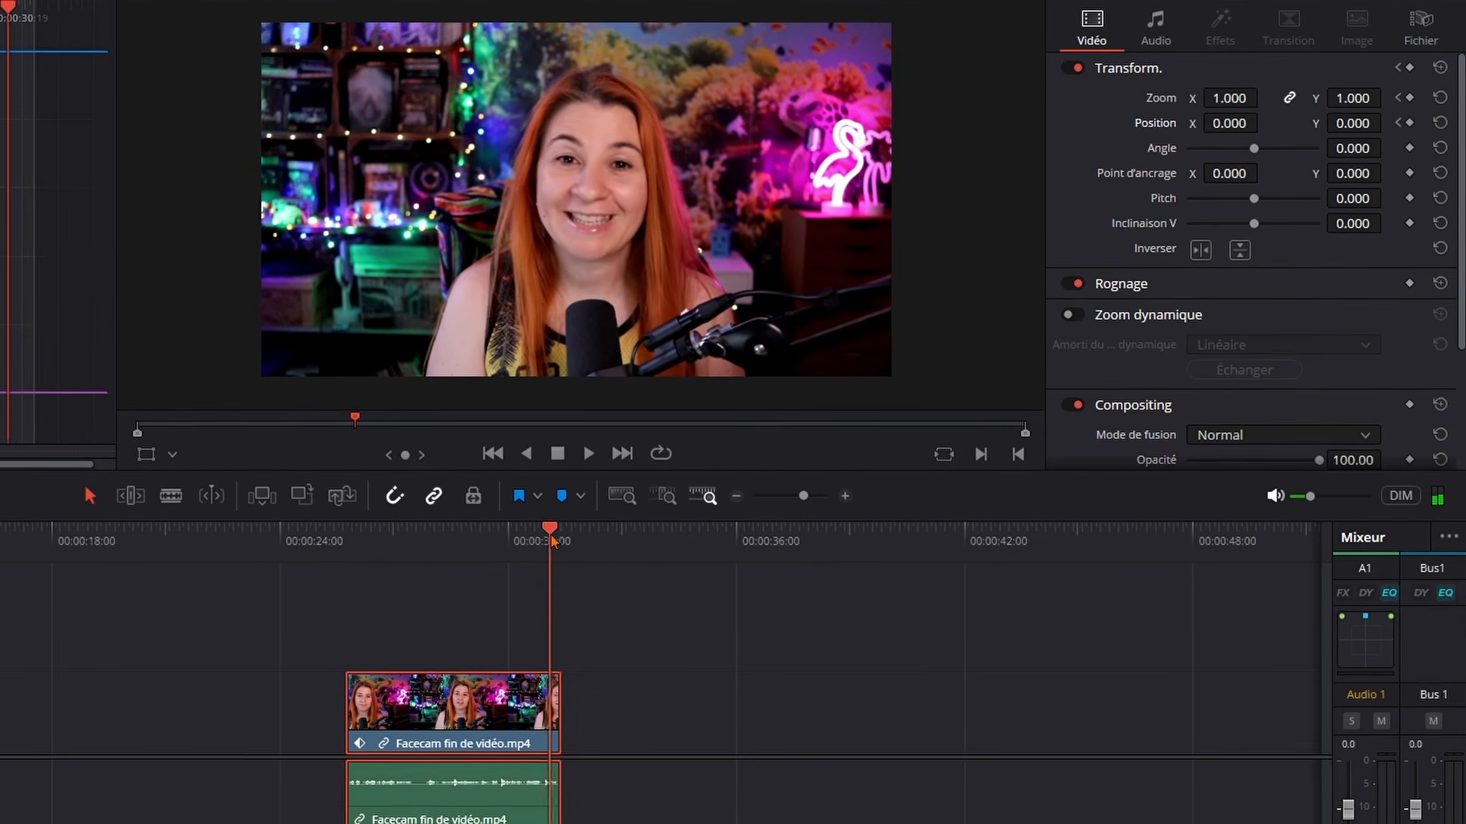
left_click_drag(552, 538, 559, 540)
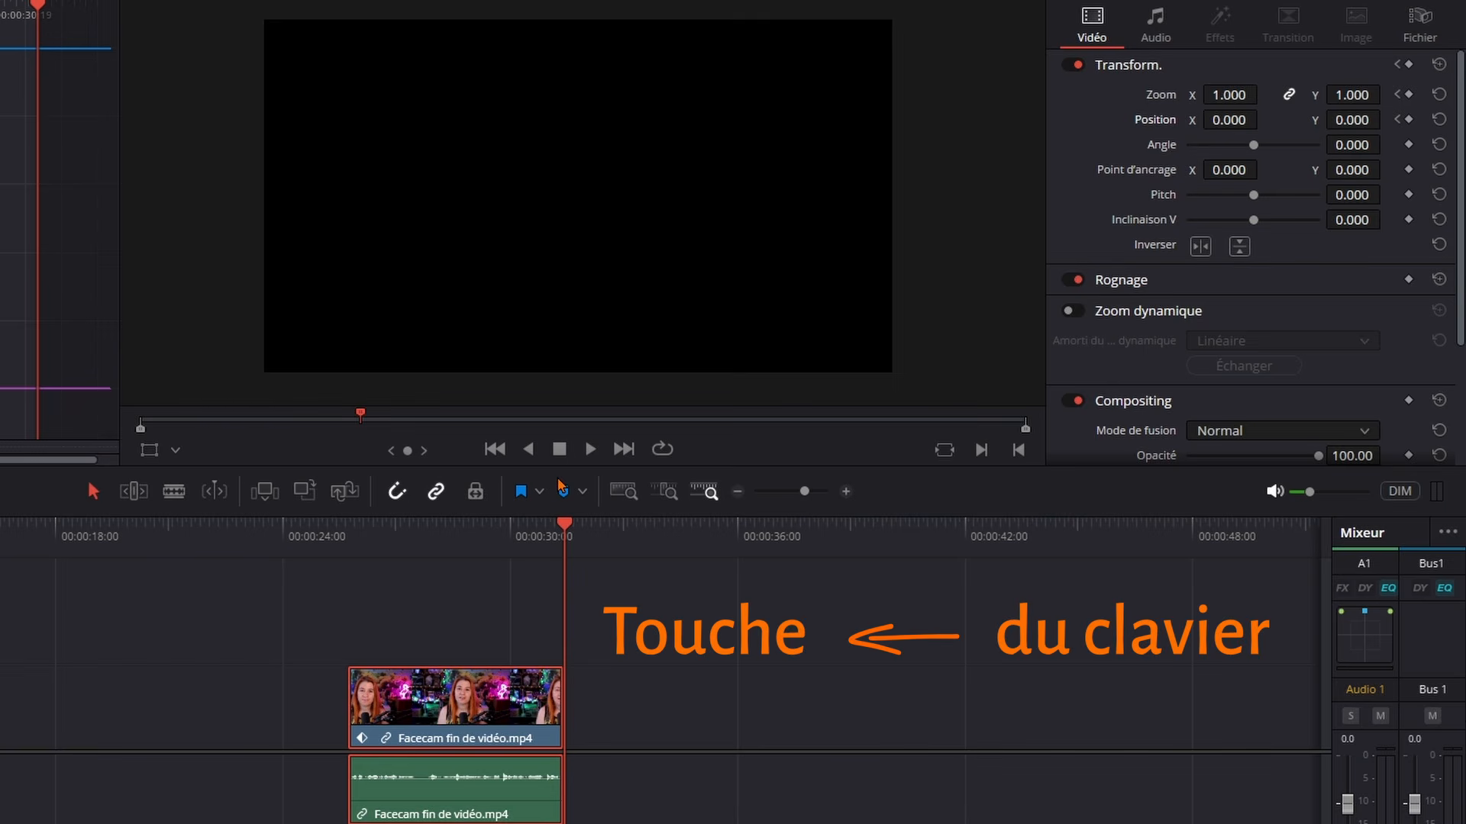
key("Left")
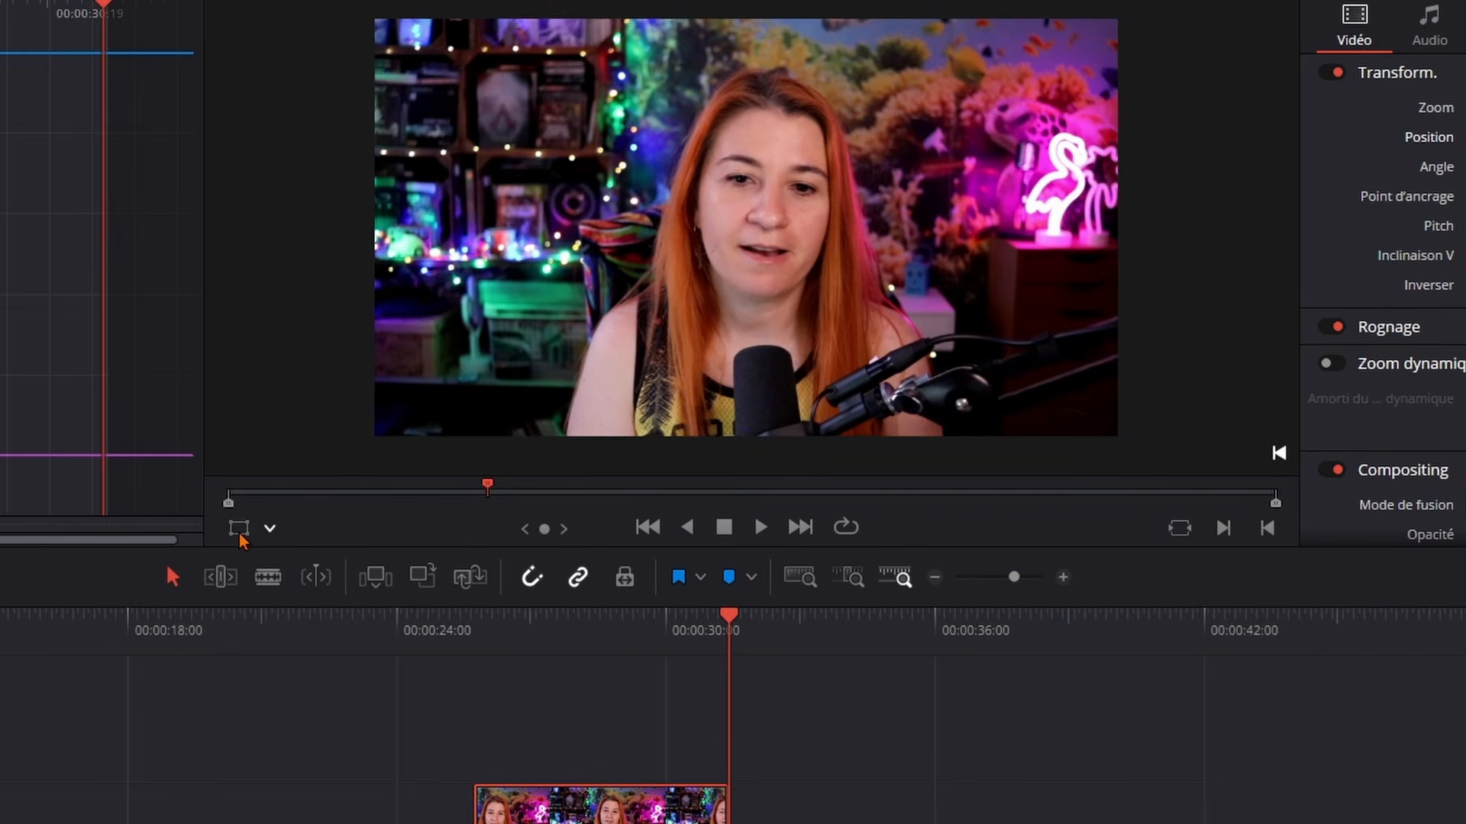
left_click(239, 528)
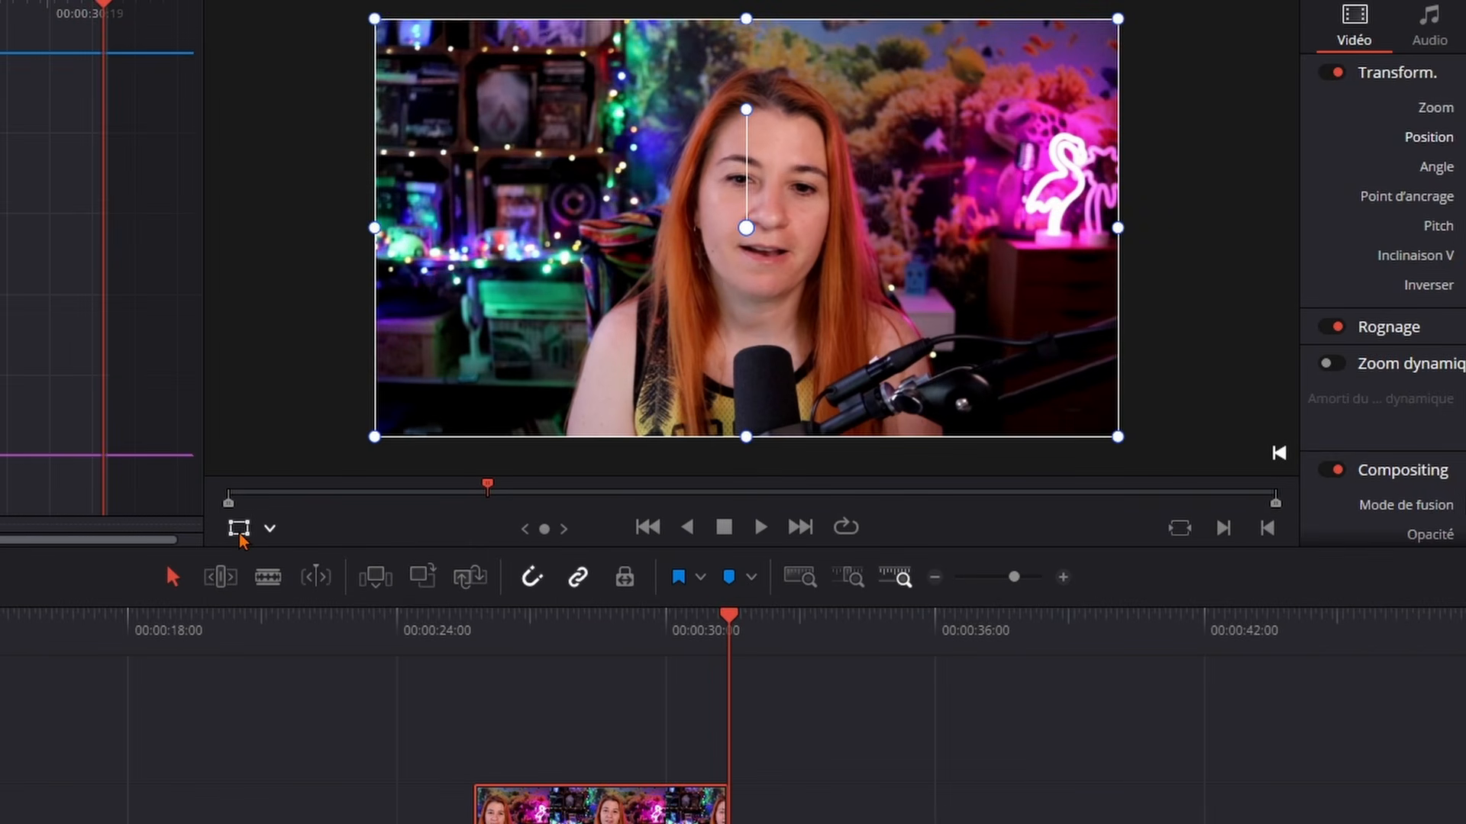
left_click(269, 528)
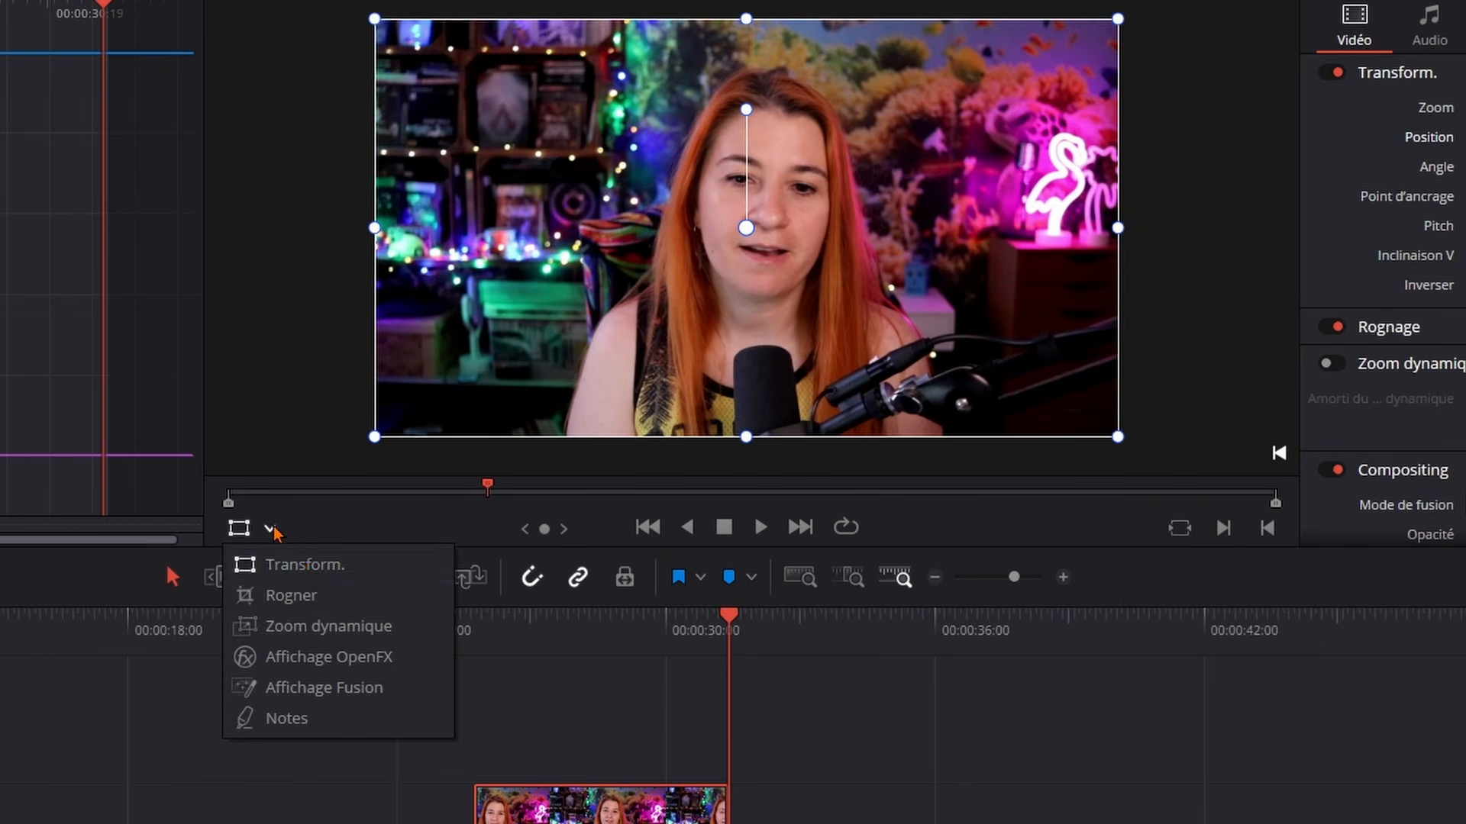
left_click(326, 525)
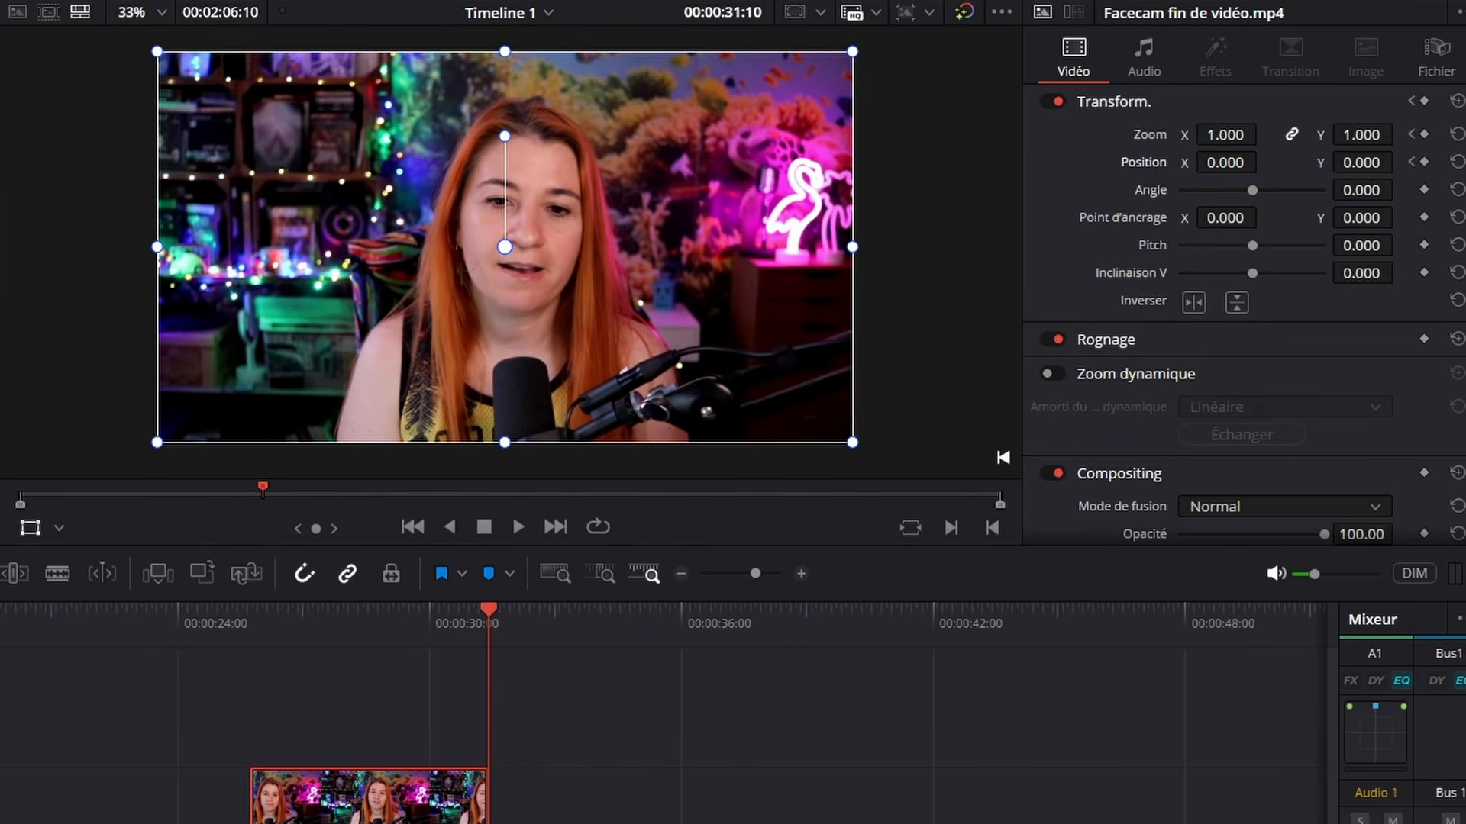
left_click_drag(1225, 136, 1250, 135)
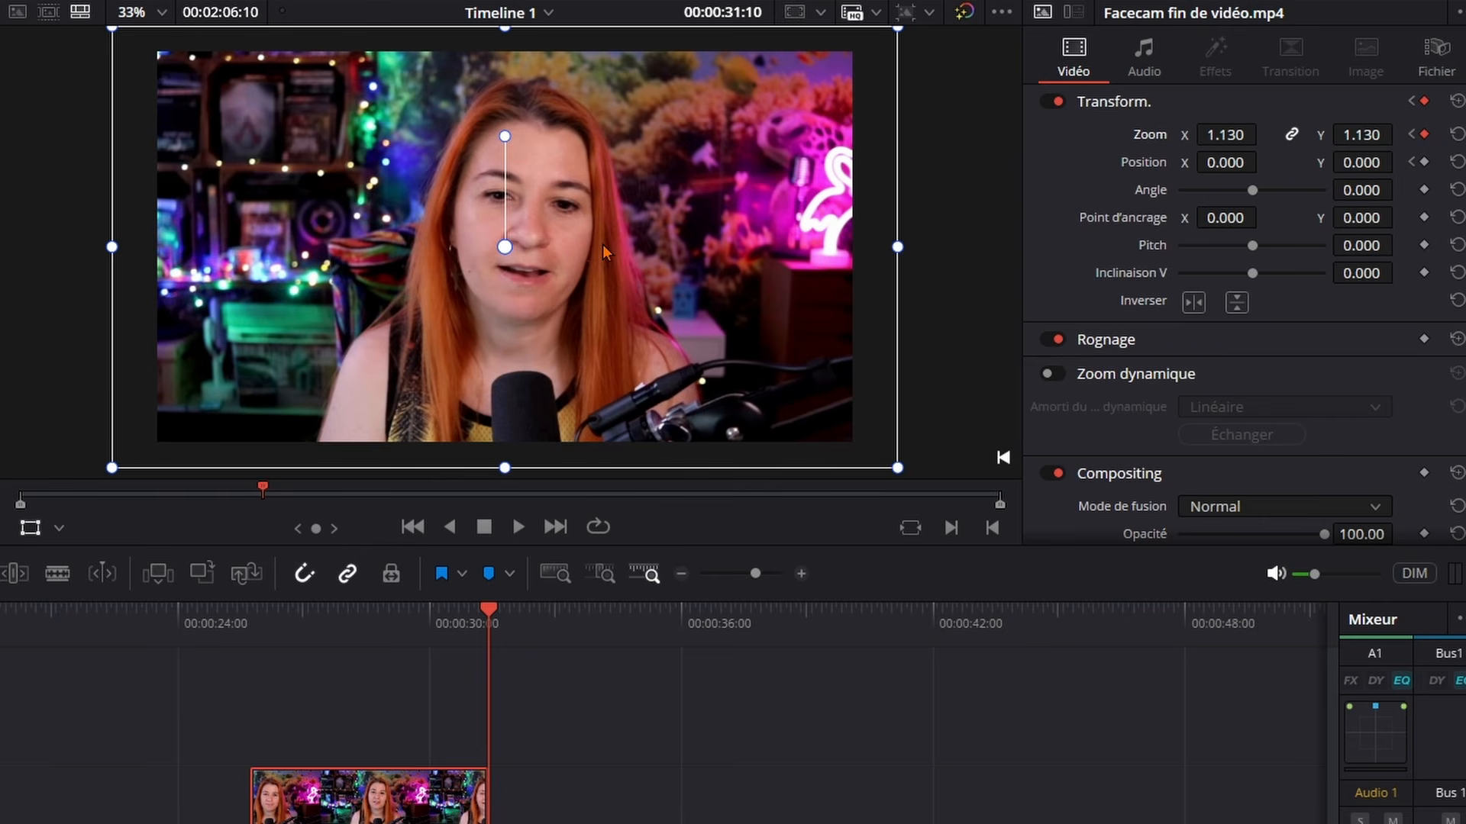
left_click_drag(602, 245, 565, 264)
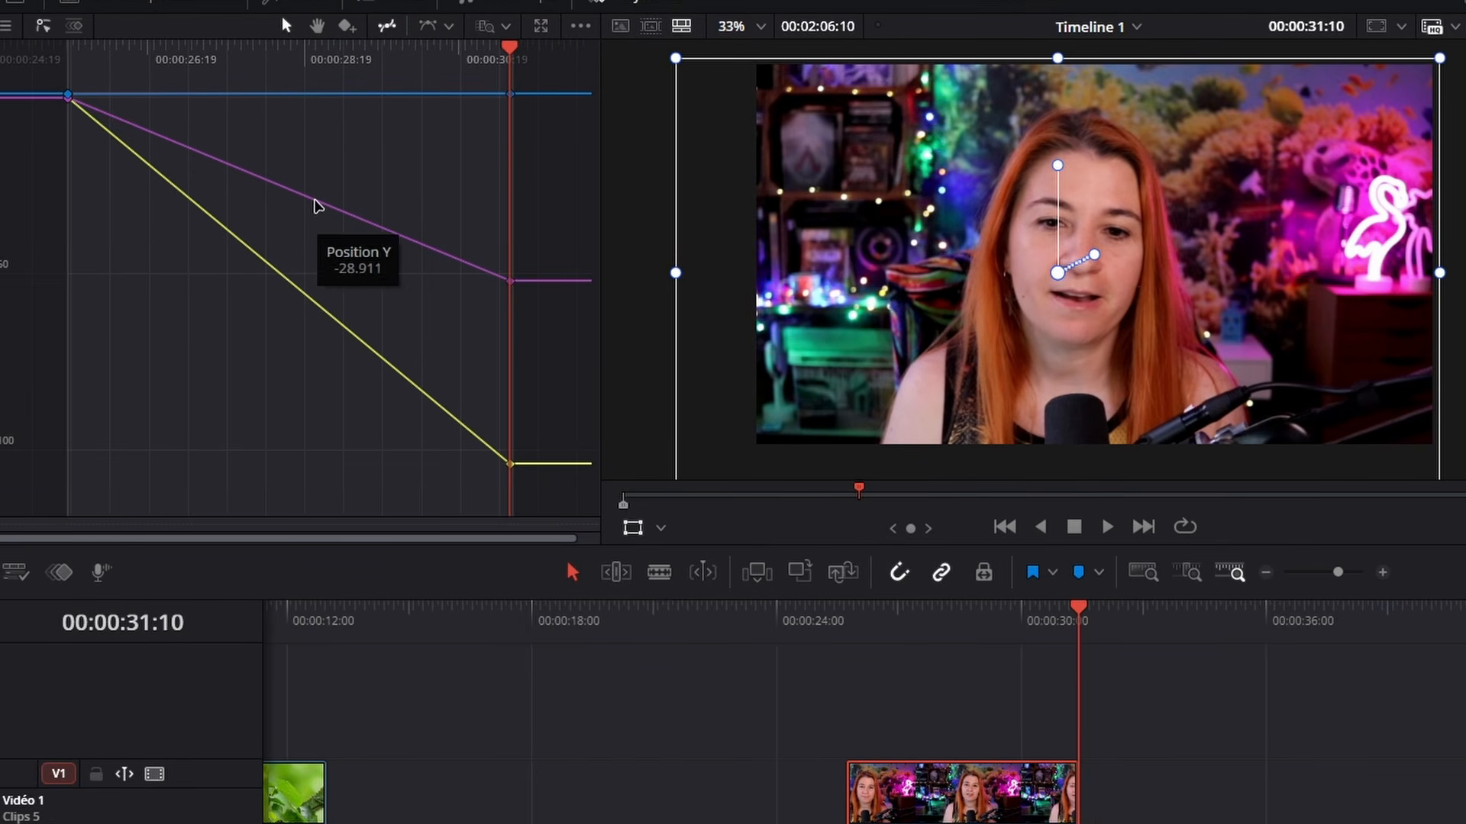
Select all the Zoom and Position keyframes on the curves and set their easing to Amorti arrivée et départ
left_click_drag(569, 515, 19, 70)
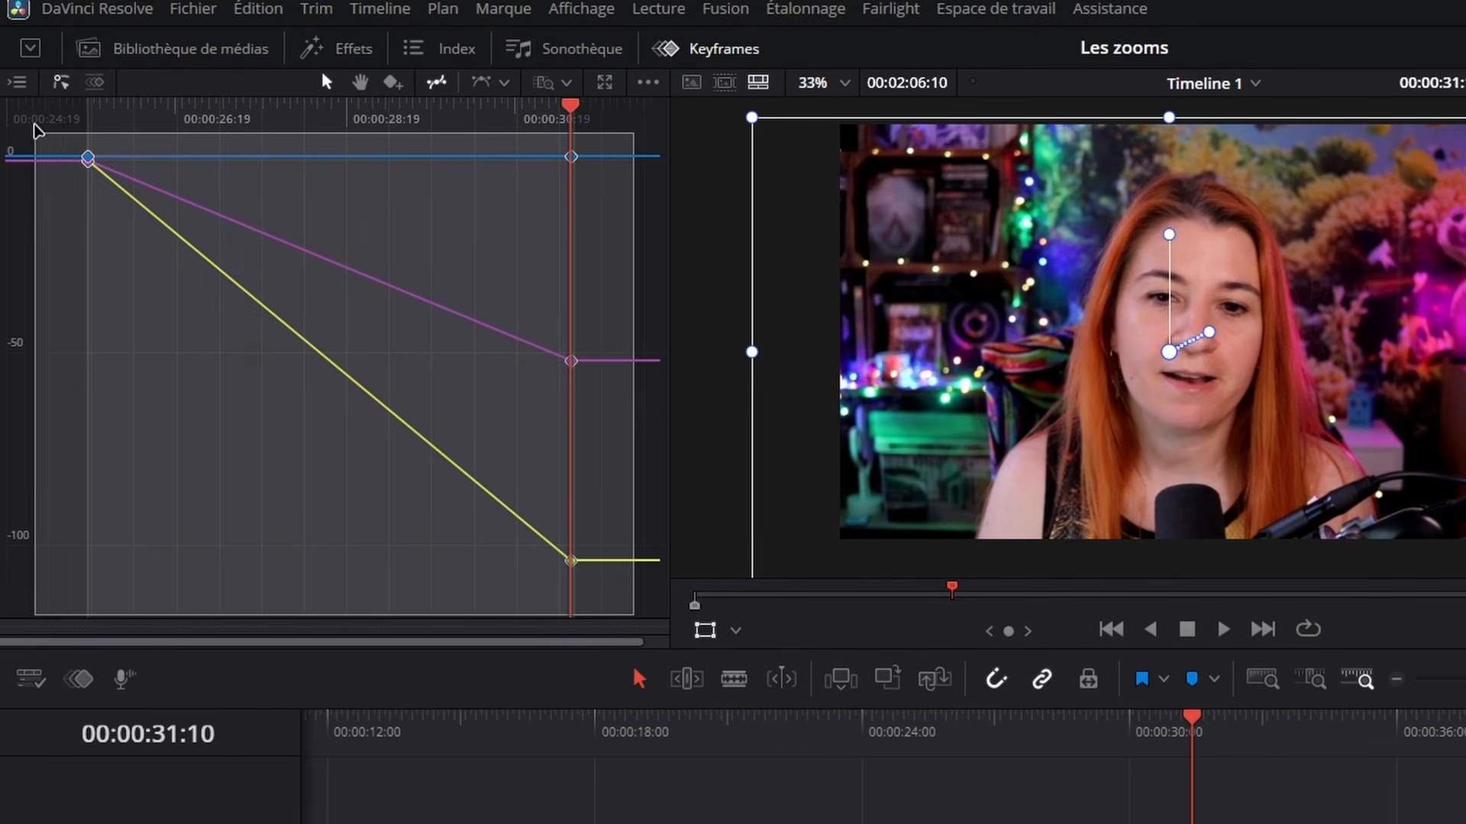
left_click_drag(36, 132, 36, 131)
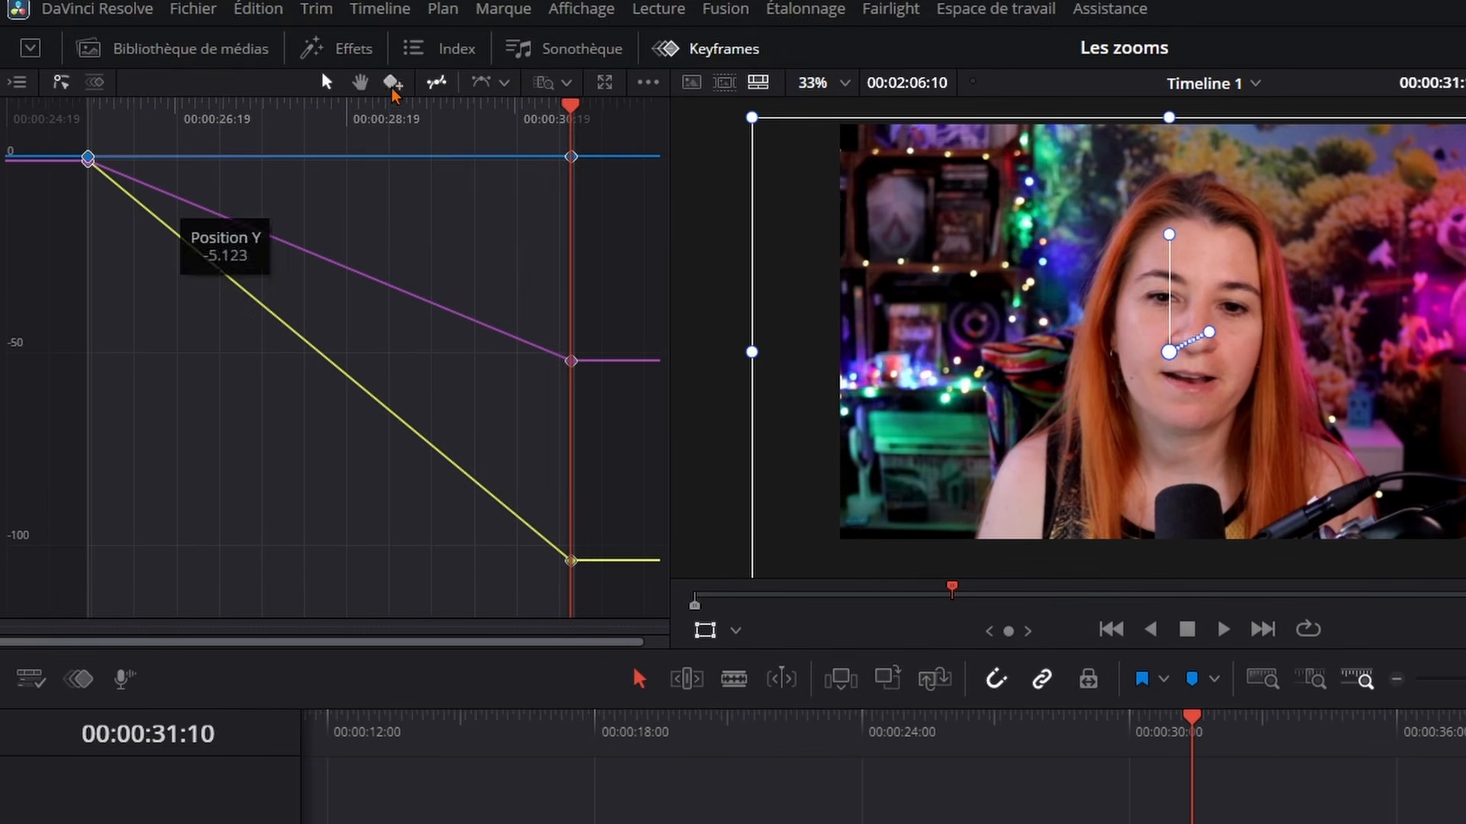
left_click(504, 82)
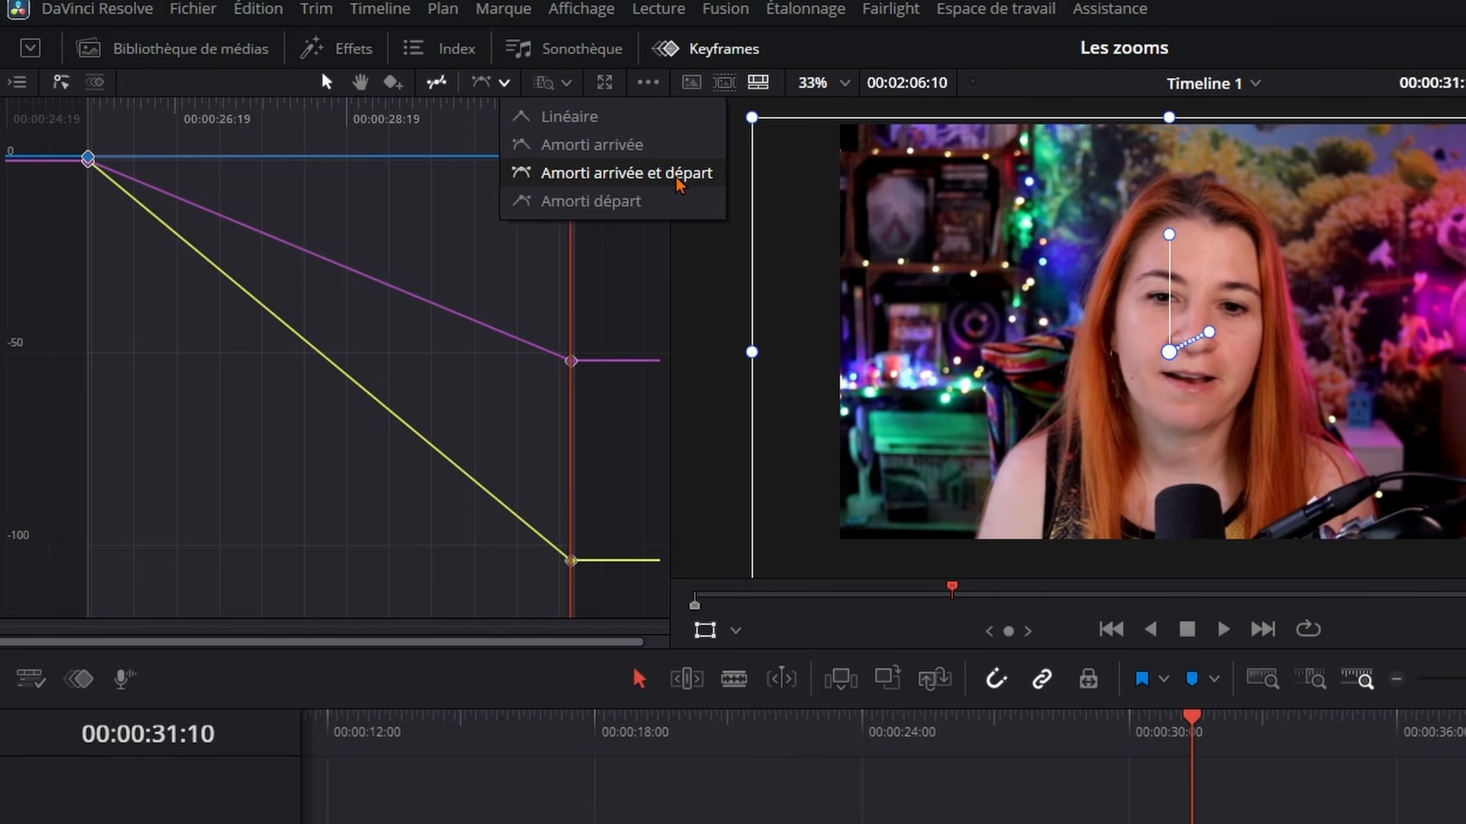
left_click(606, 176)
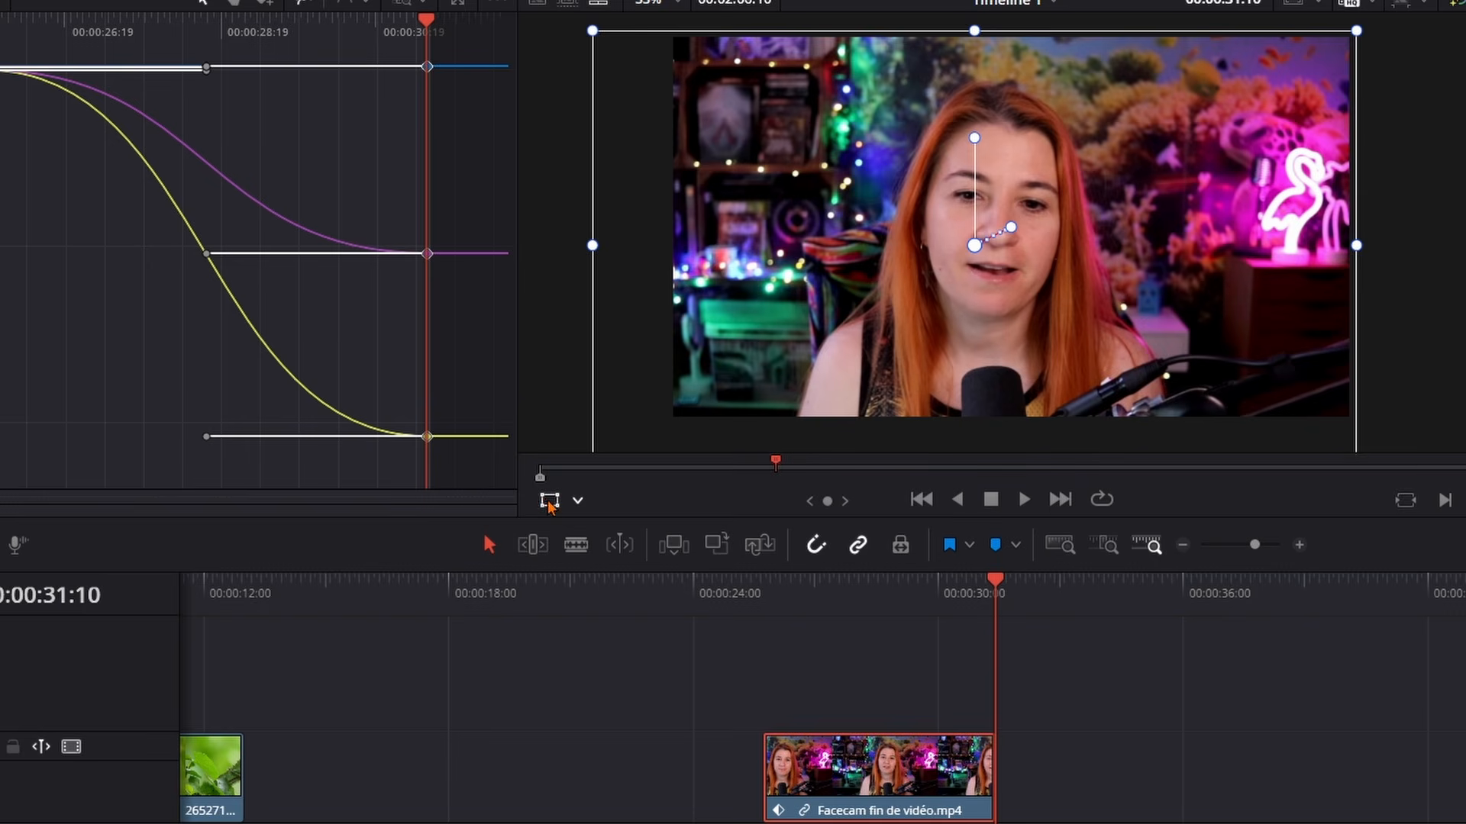
Hide the Transform overlay and play the facecam clip from its first frame to preview the eased zoom
left_click(550, 503)
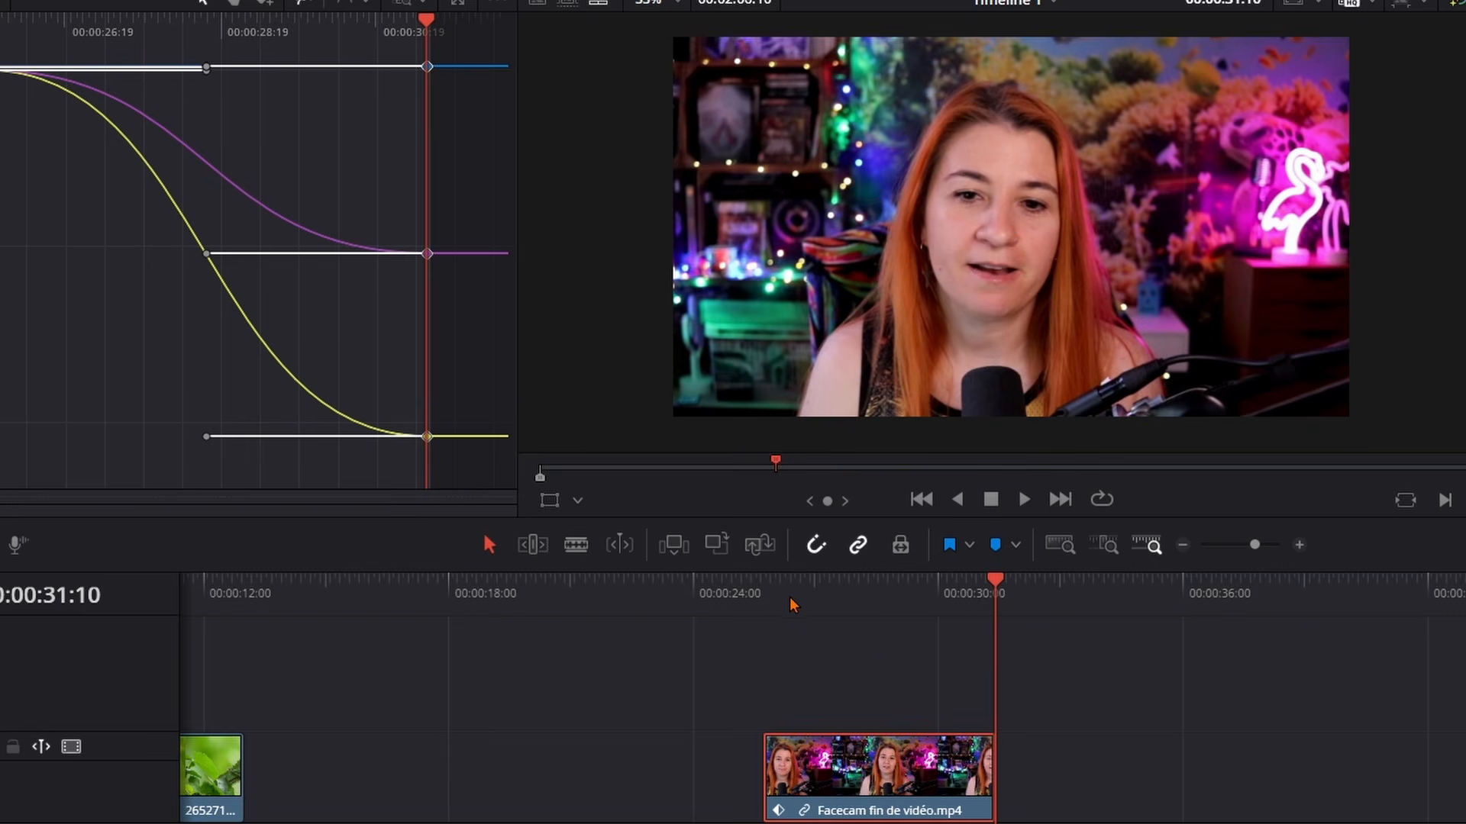
left_click(764, 594)
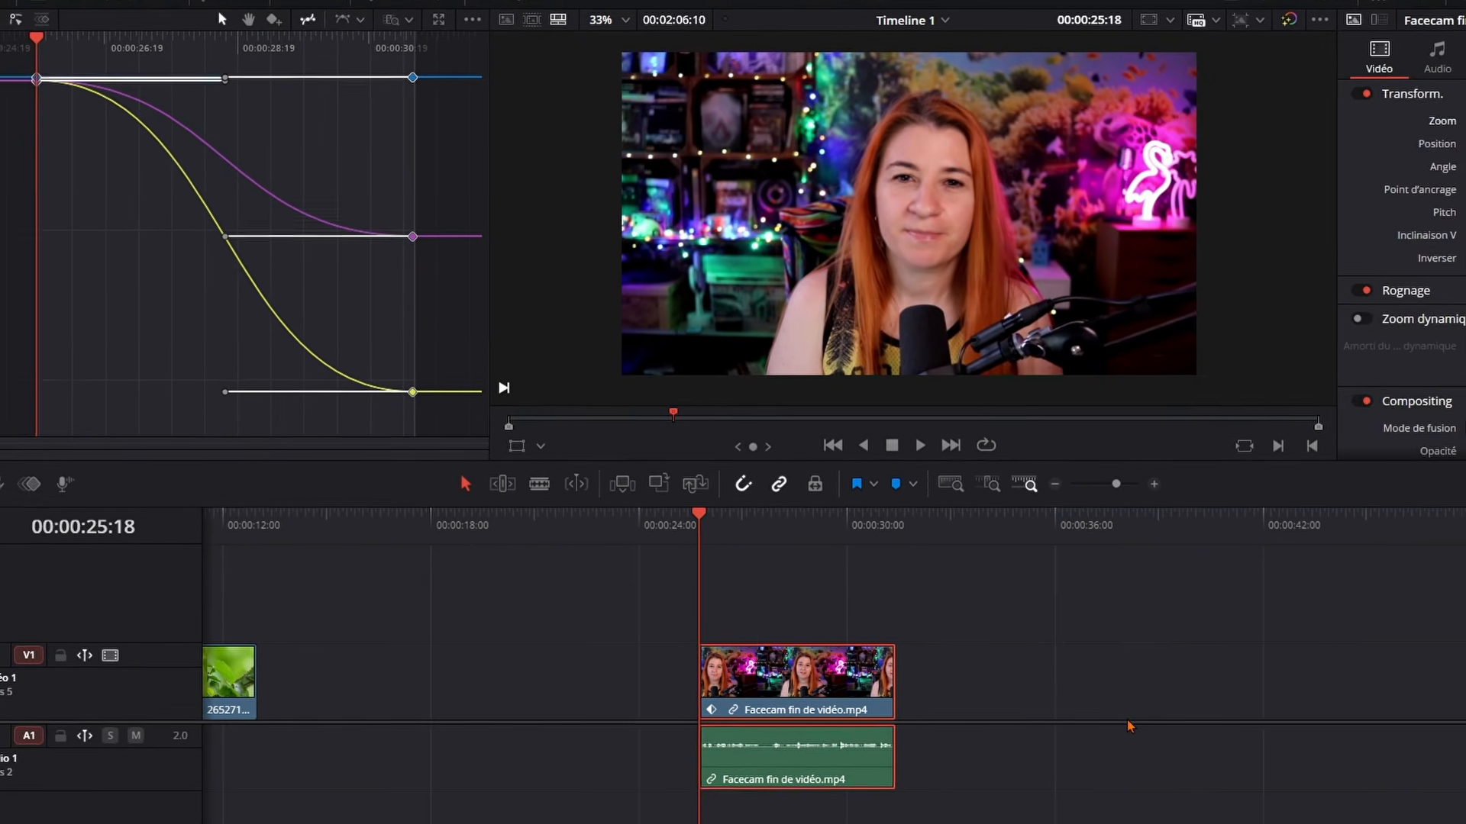
key("space")
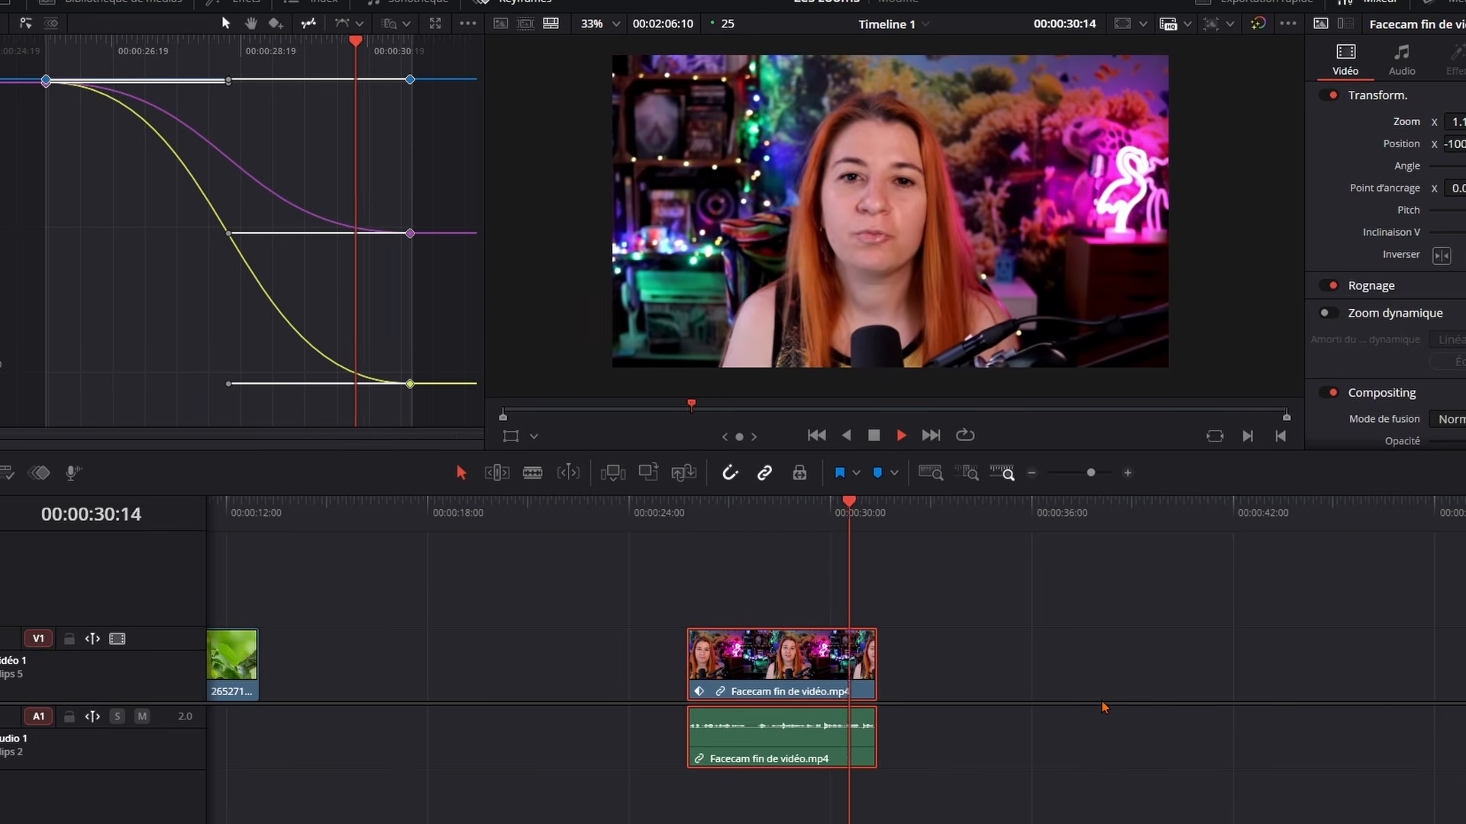
key("space")
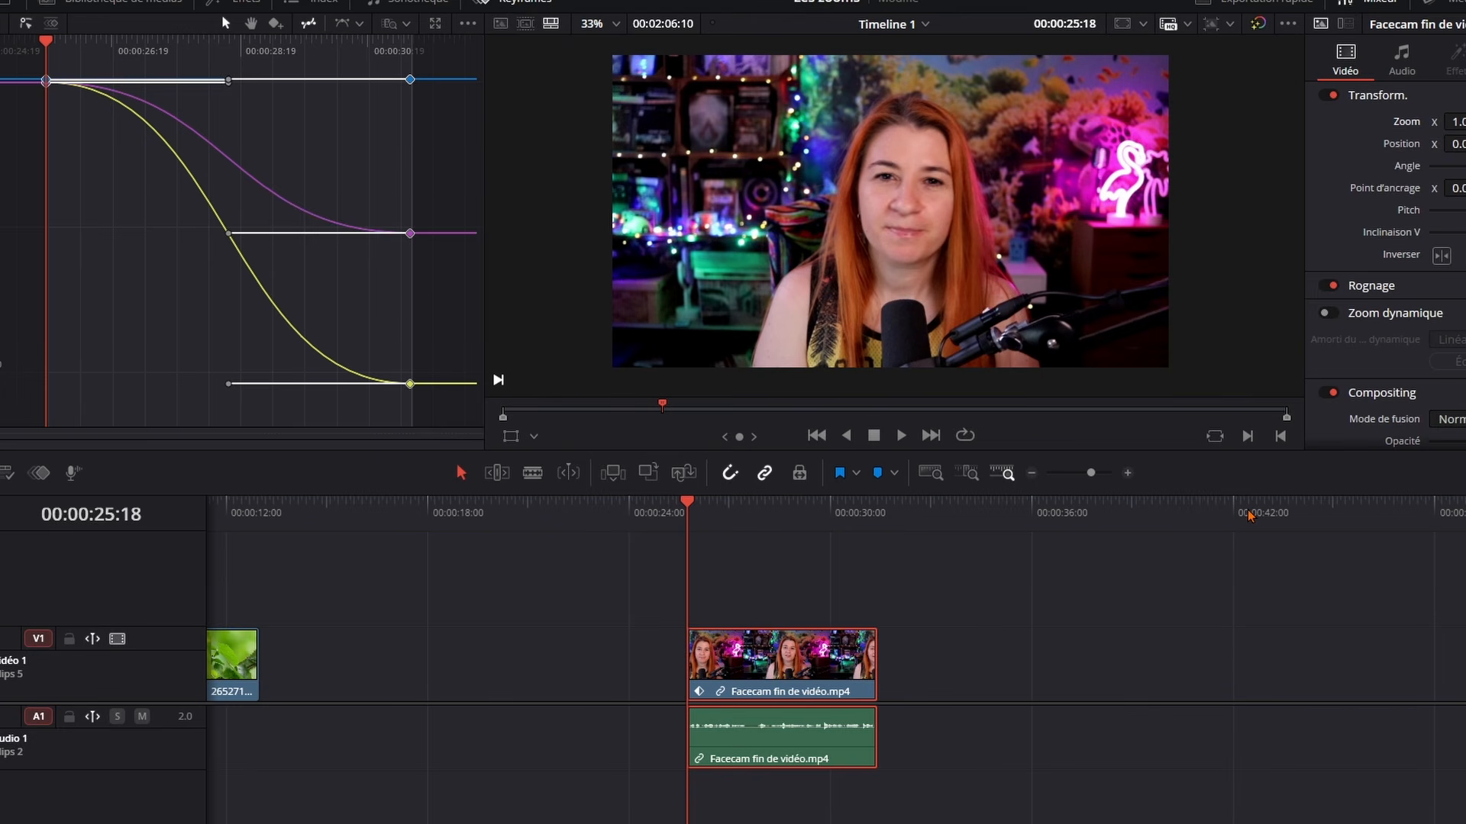
Undo the facecam clip's Zoom and Position keyframe animation
key("ctrl+z")
key("ctrl+z")
key("ctrl+z")
key("ctrl+z")
key("ctrl+z")
Add a Zoom keyframe at 00:00:28:02 on the facecam clip and set Zoom to 1.160 at 00:00:30:06
left_click(771, 515)
left_click_drag(763, 508, 758, 508)
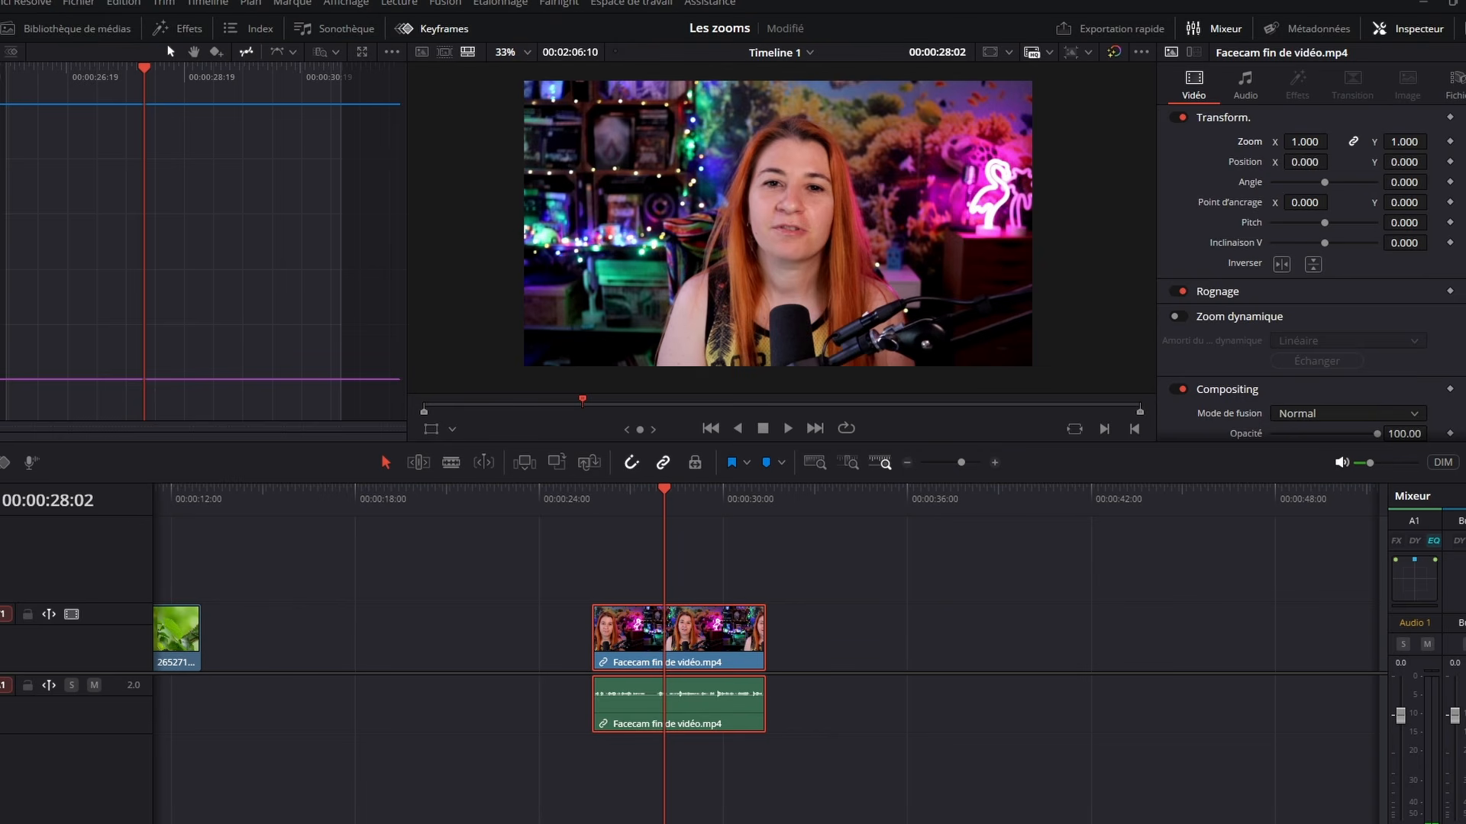
left_click(1449, 142)
left_click_drag(664, 492, 731, 506)
left_click_drag(1304, 142, 1338, 140)
Apply ease-in and ease-out smoothing to both Zoom keyframes and play the facecam clip from its start
left_click_drag(311, 200, 107, 88)
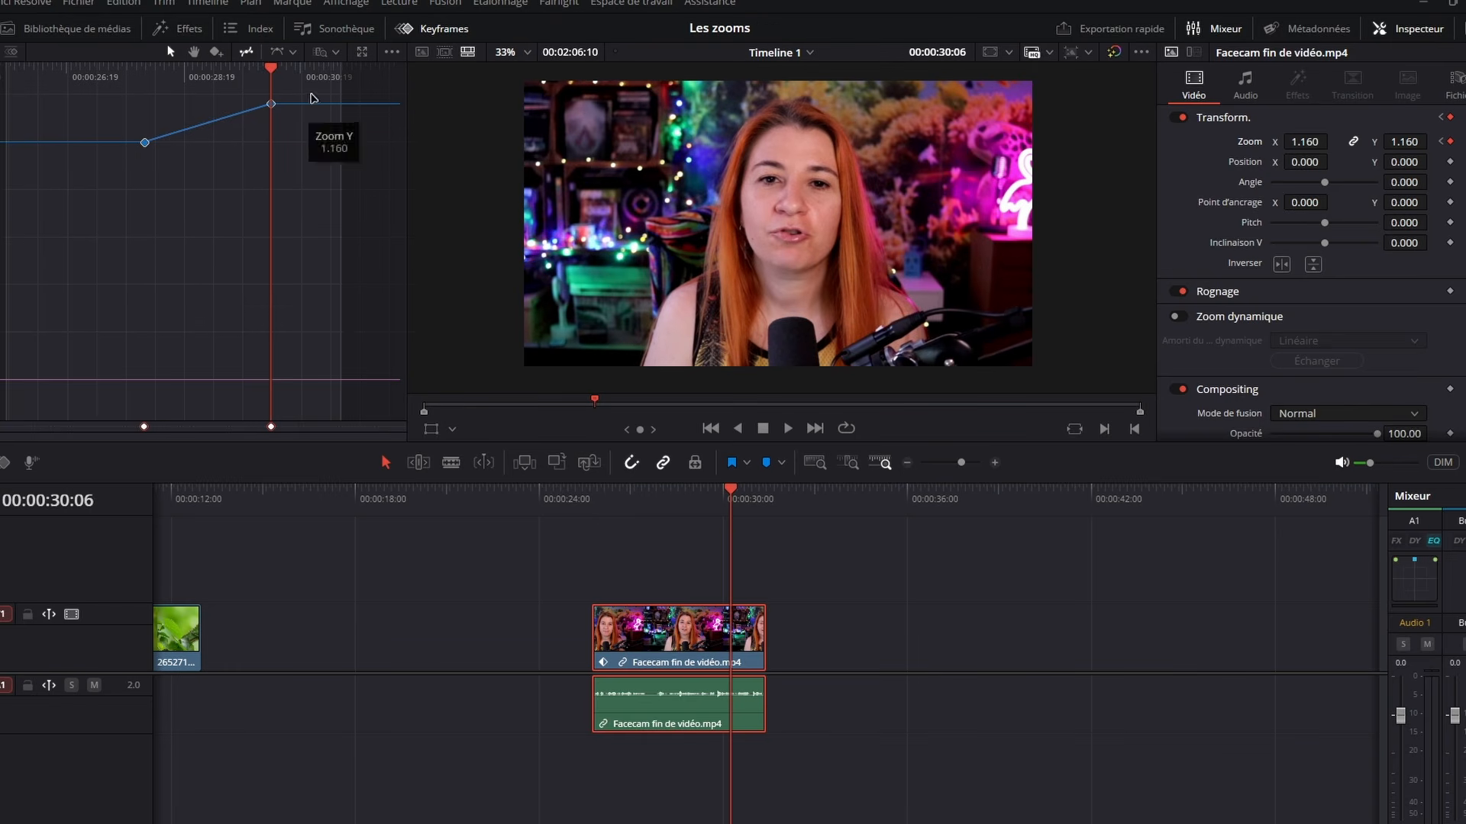
left_click(277, 51)
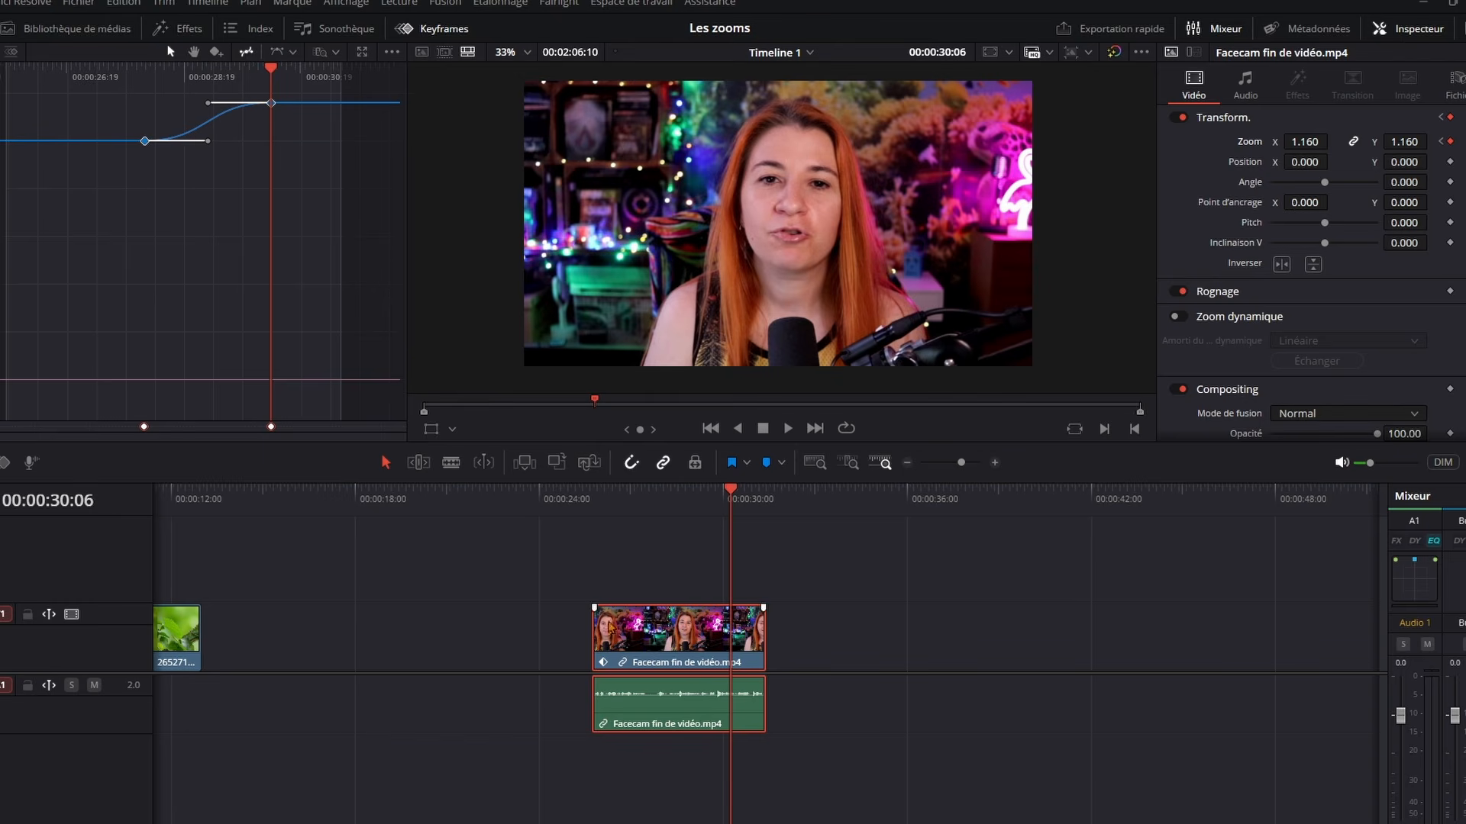
key("Up")
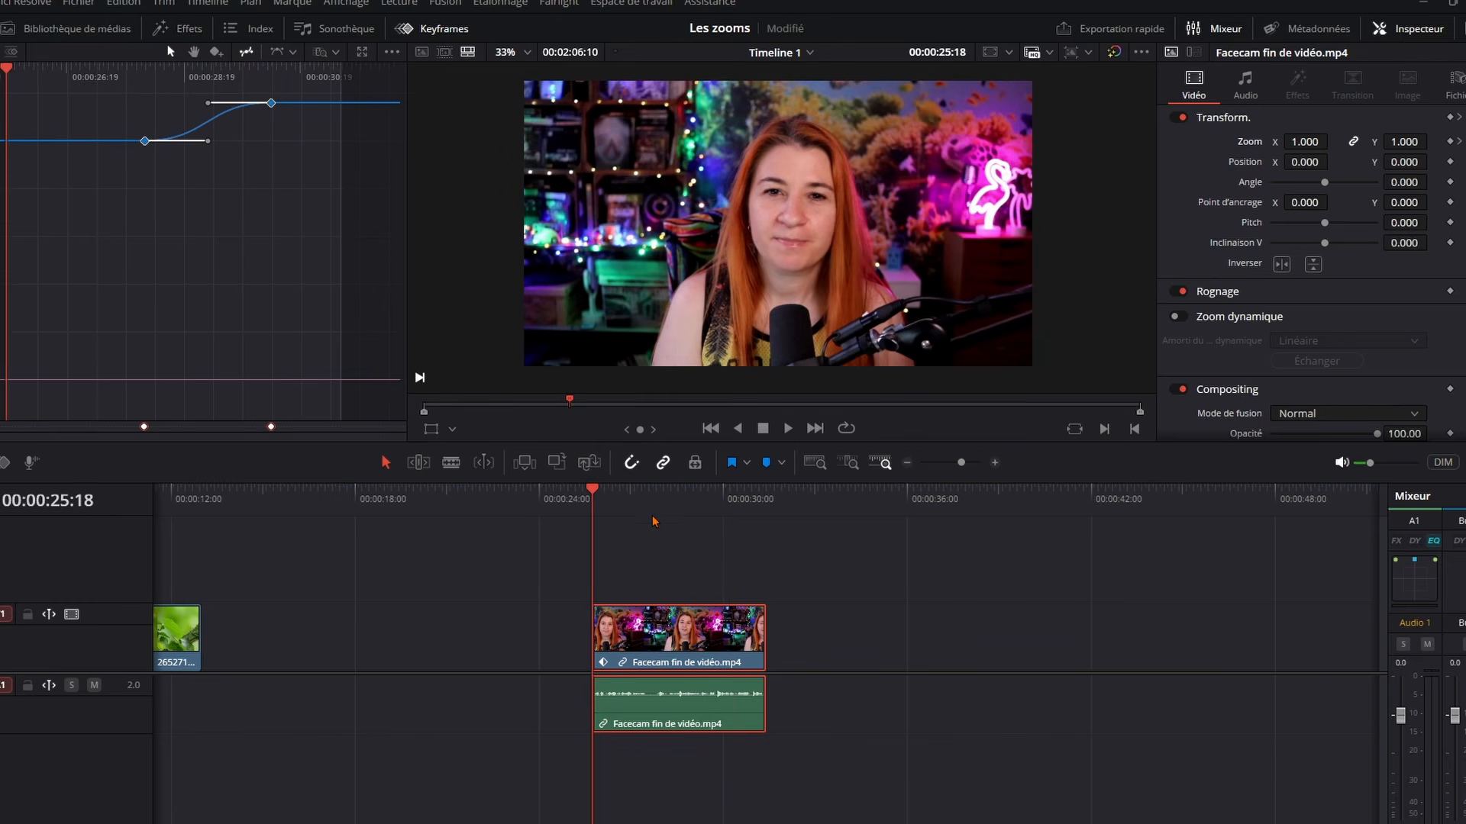
key("space")
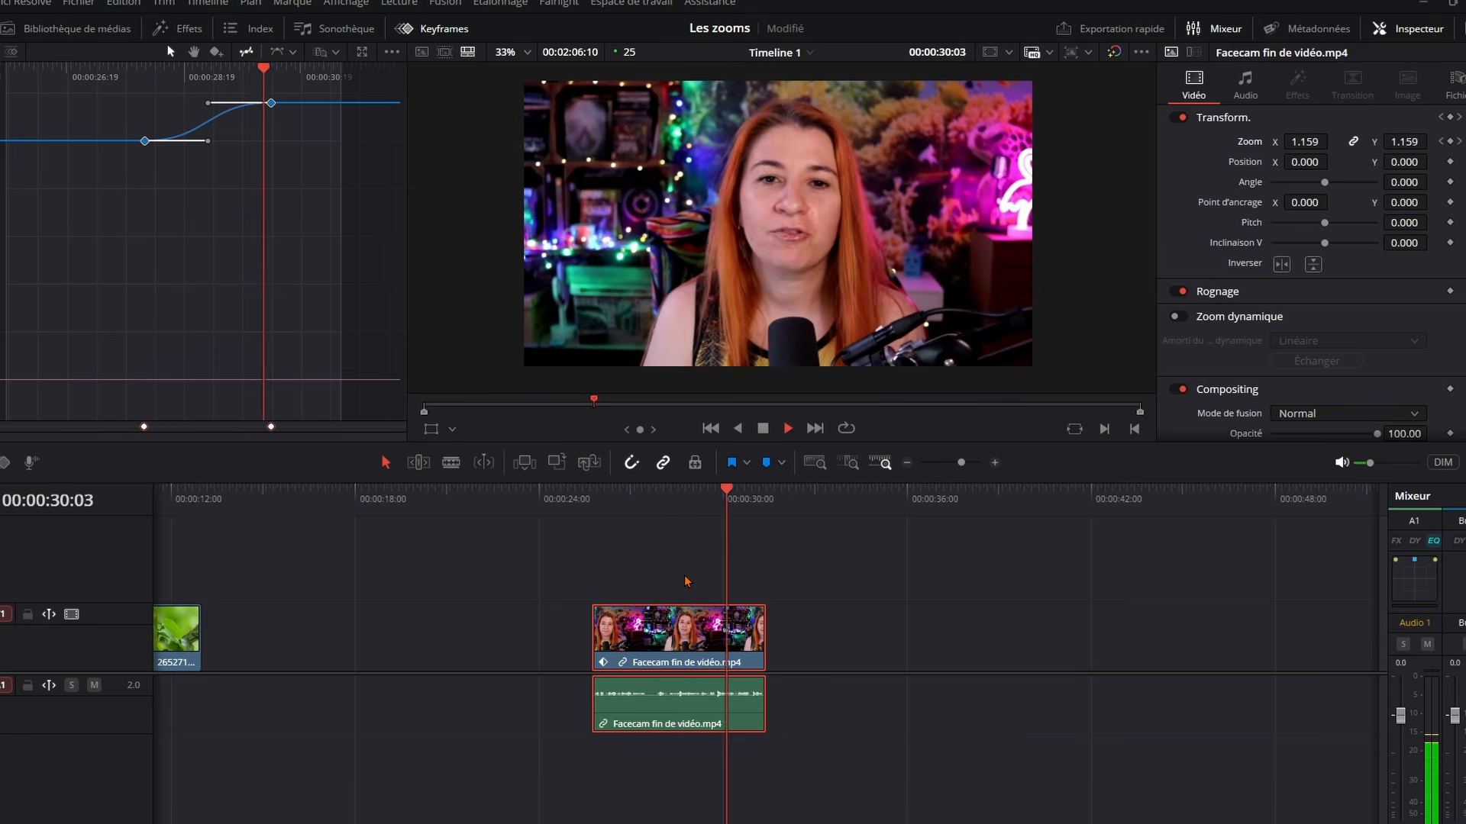
key("space")
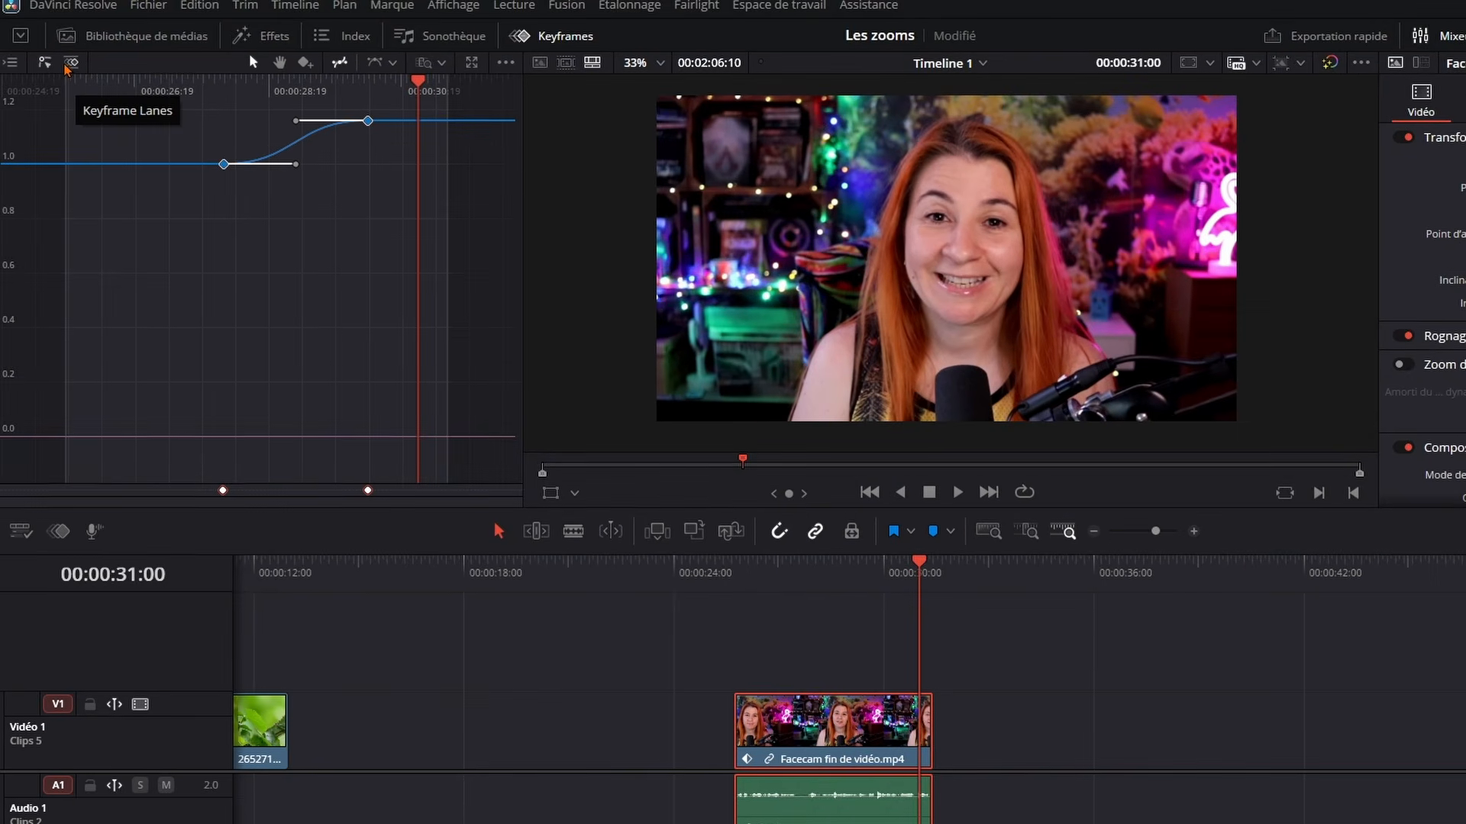
Show the keyframe lanes, scrub across the zoom, and move its starting keyframe later to about 00:00:28:19
left_click(72, 64)
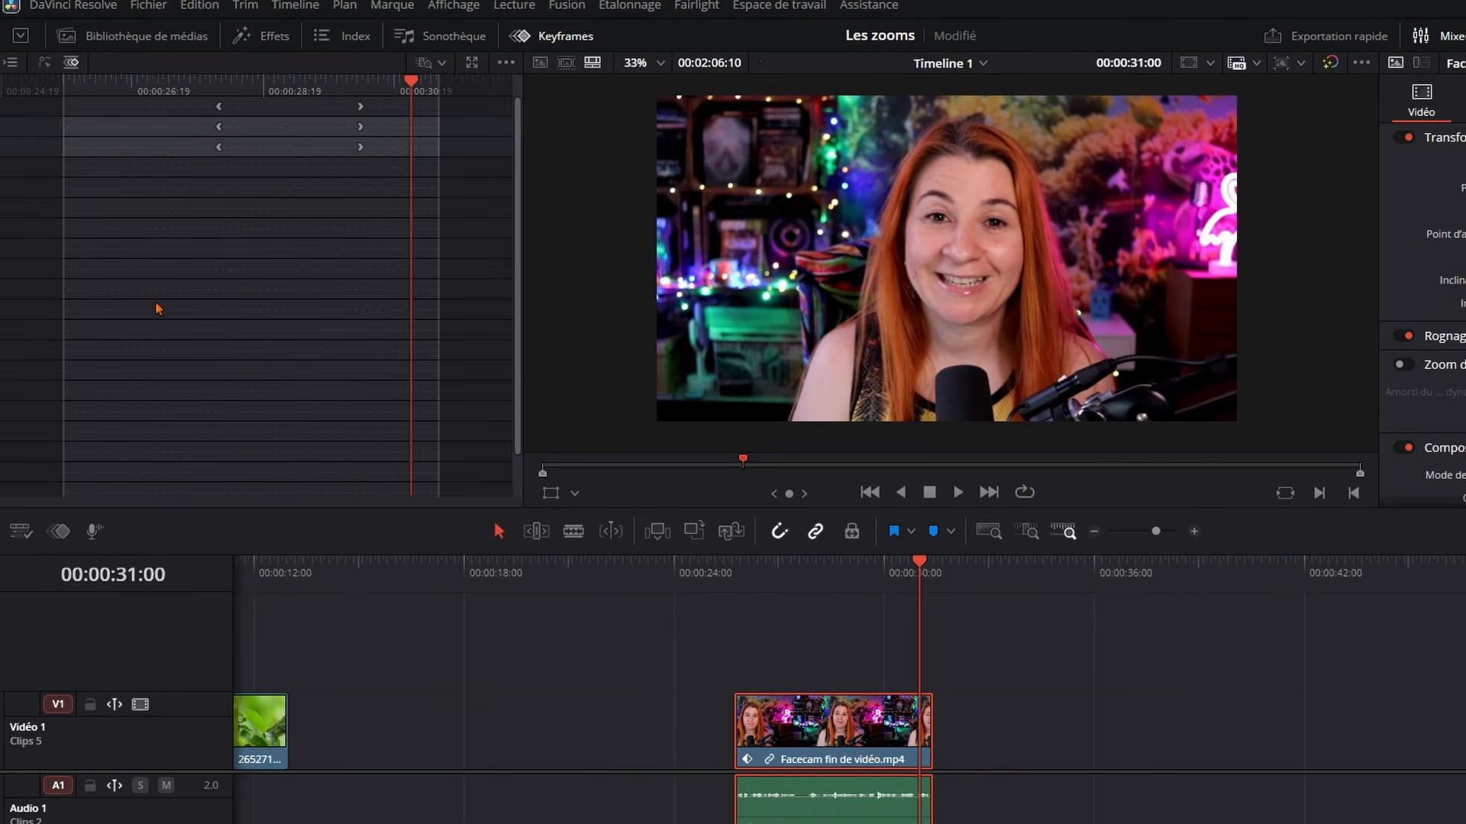
left_click_drag(220, 82, 361, 83)
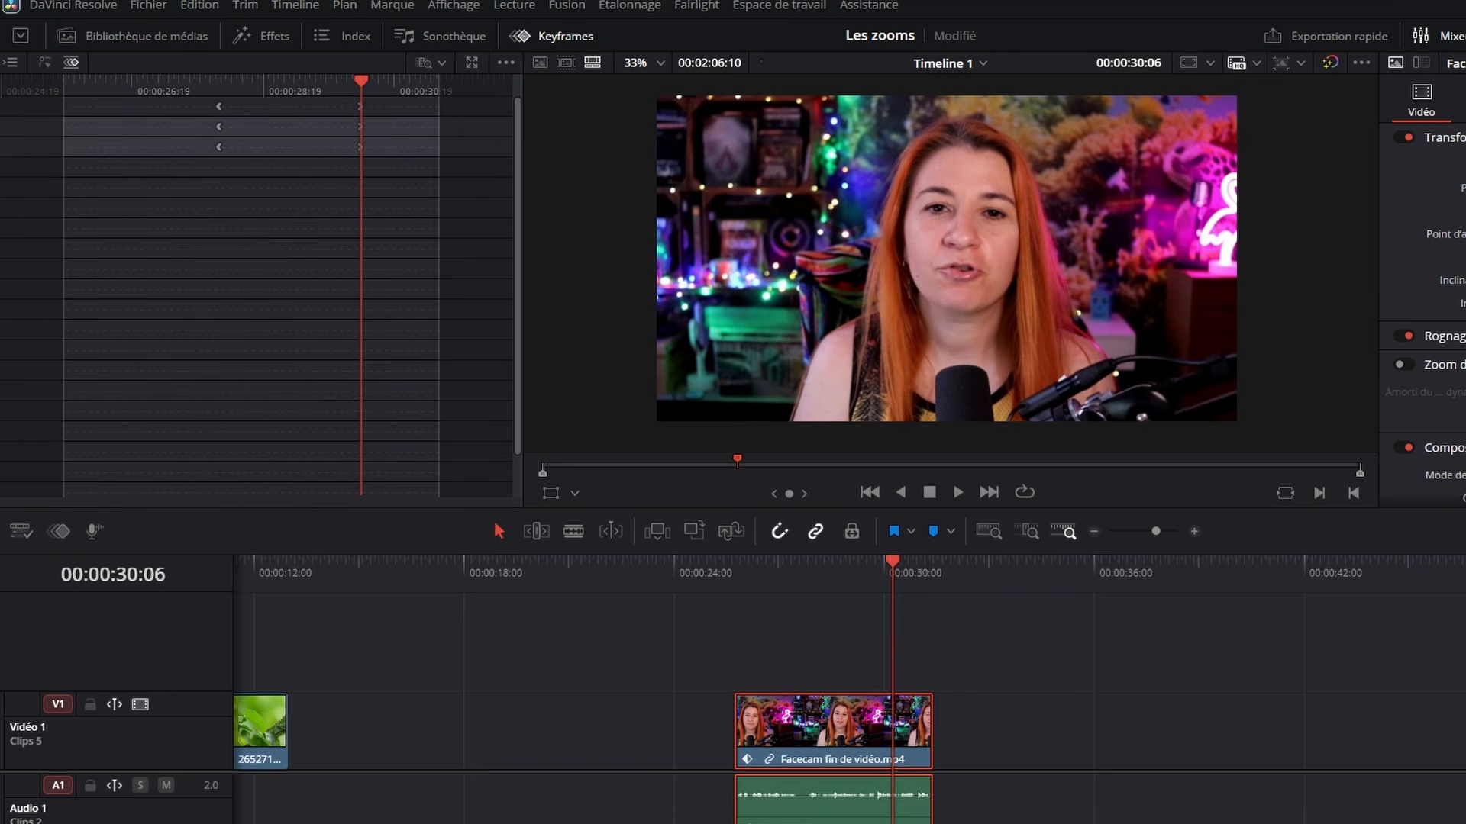
left_click_drag(221, 84, 190, 253)
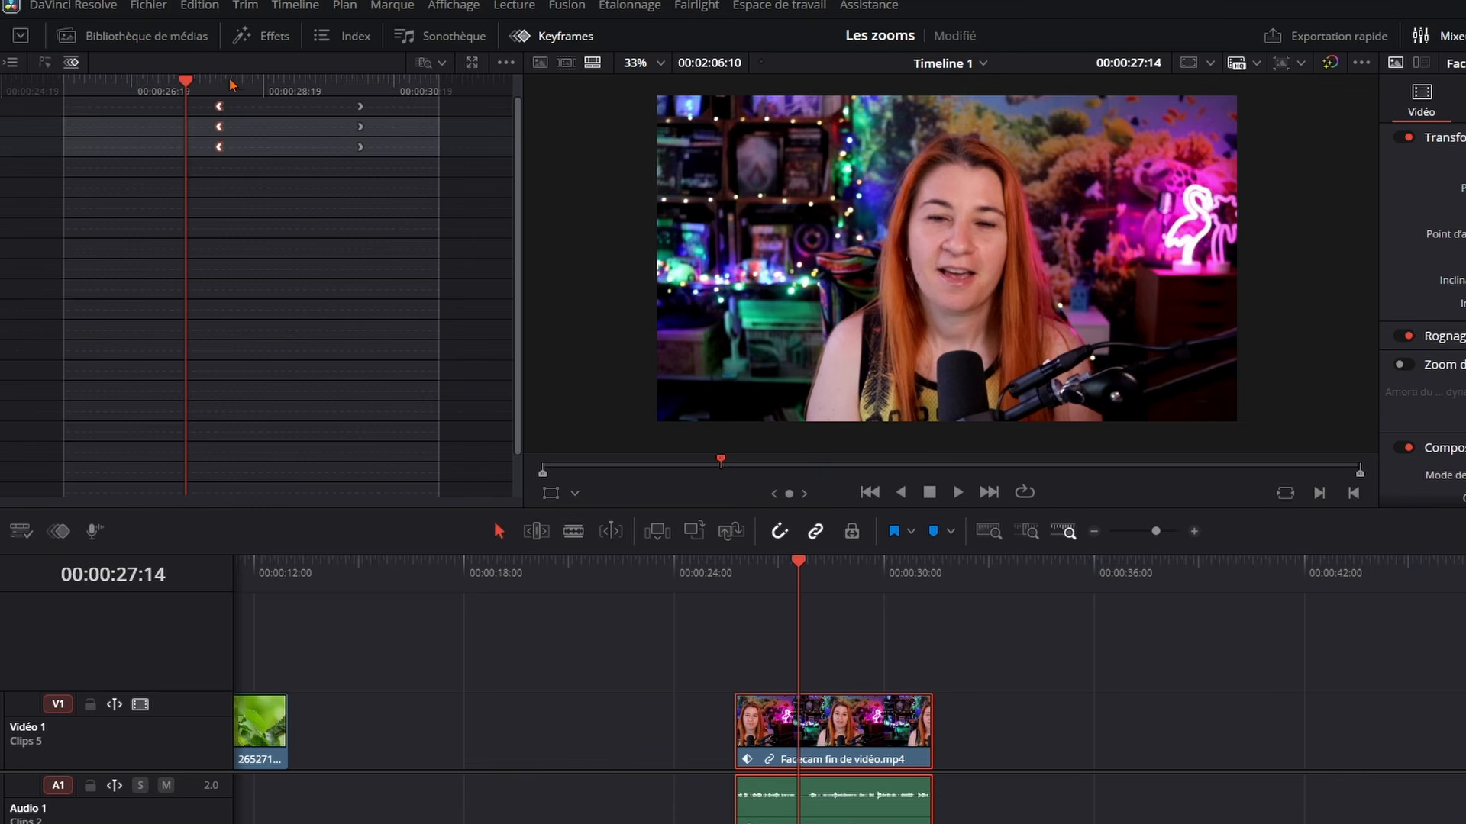
left_click_drag(222, 109, 263, 108)
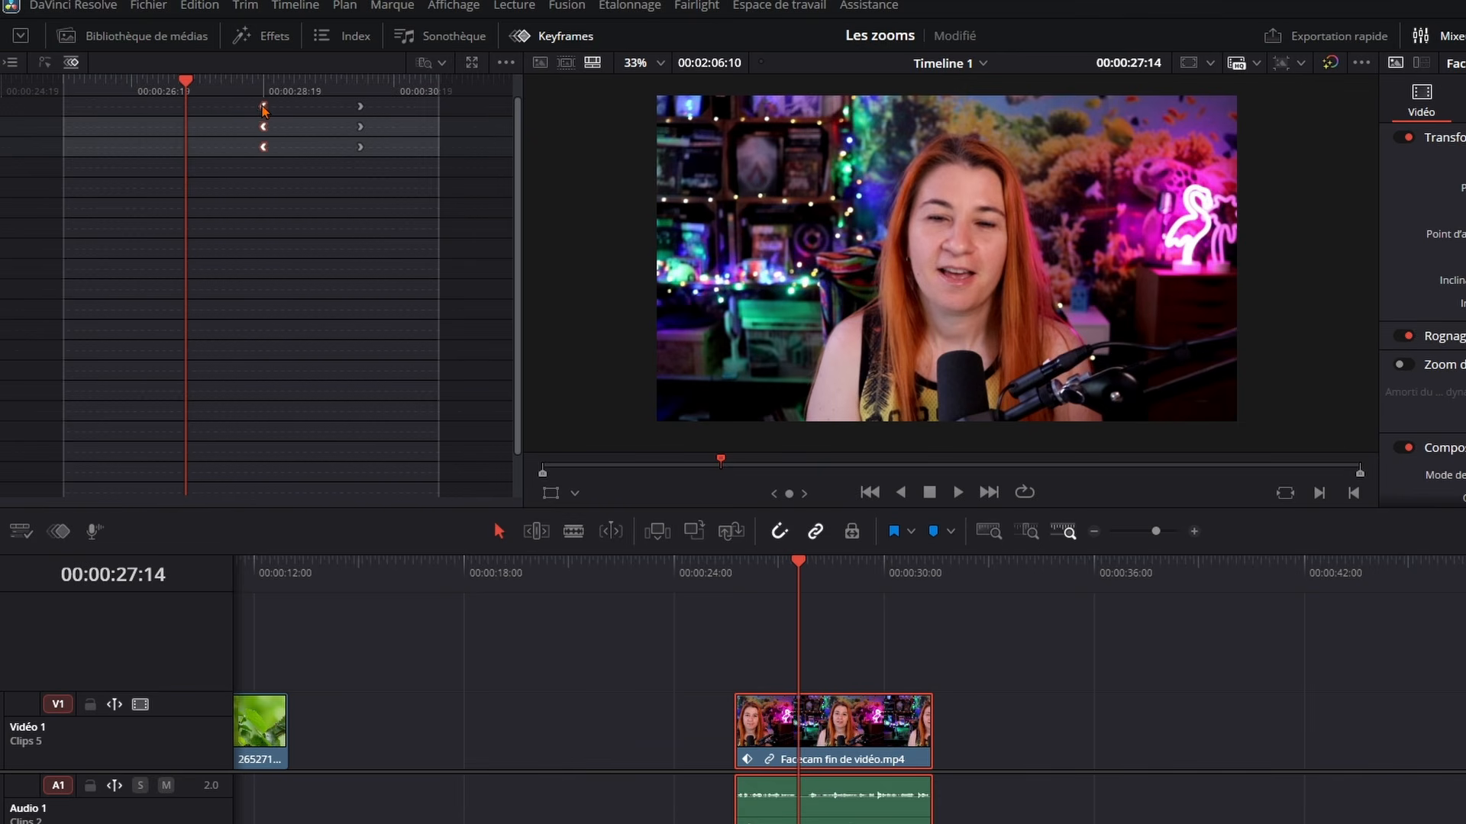
Place the playhead shortly before the zoom's starting keyframe and play through to check the faster zoom
left_click(219, 84)
key("Right")
key("Right")
key("Left")
key("Left")
key("Left")
key("Left")
key("Left")
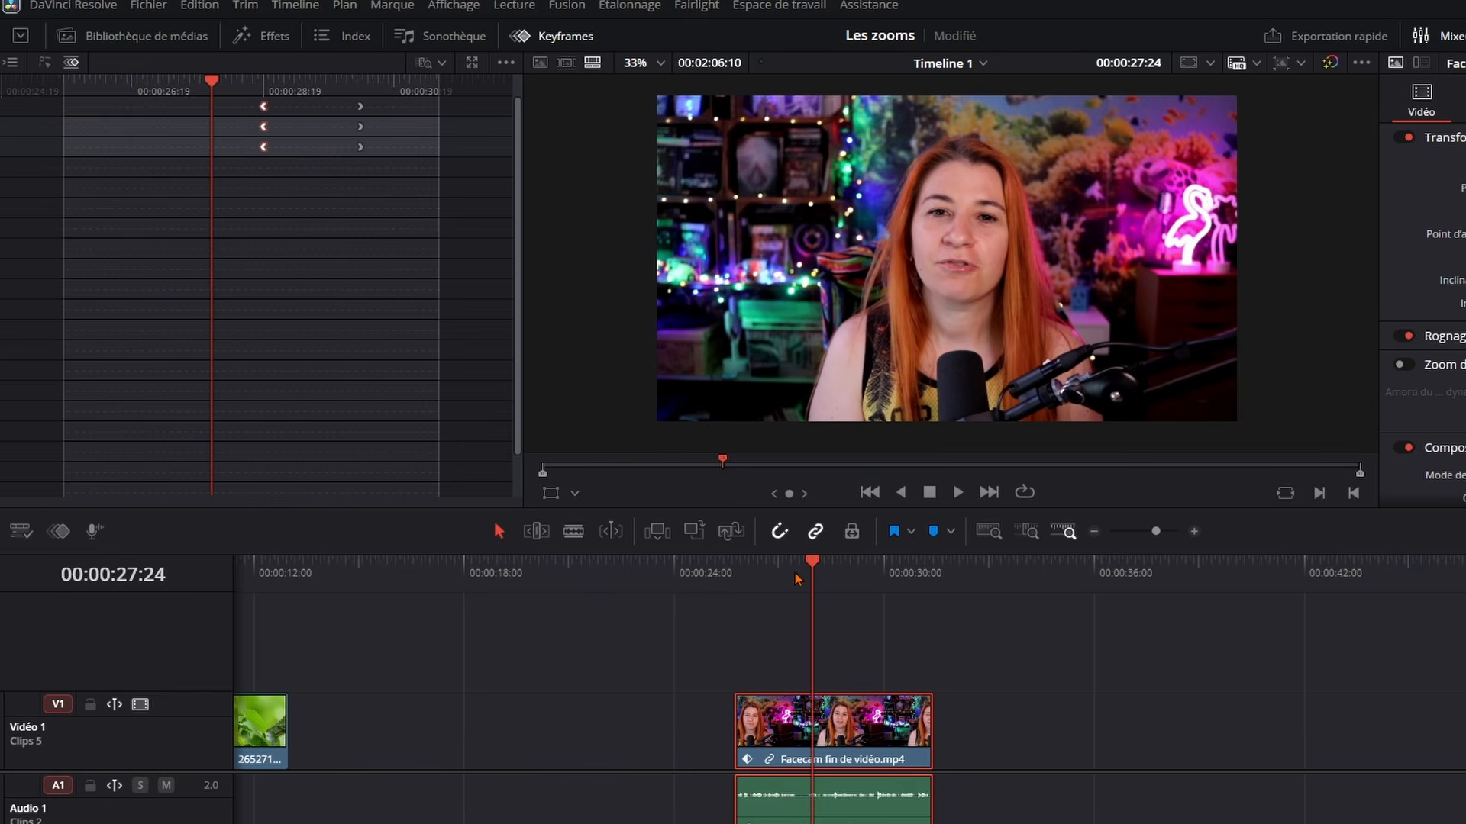
key("space")
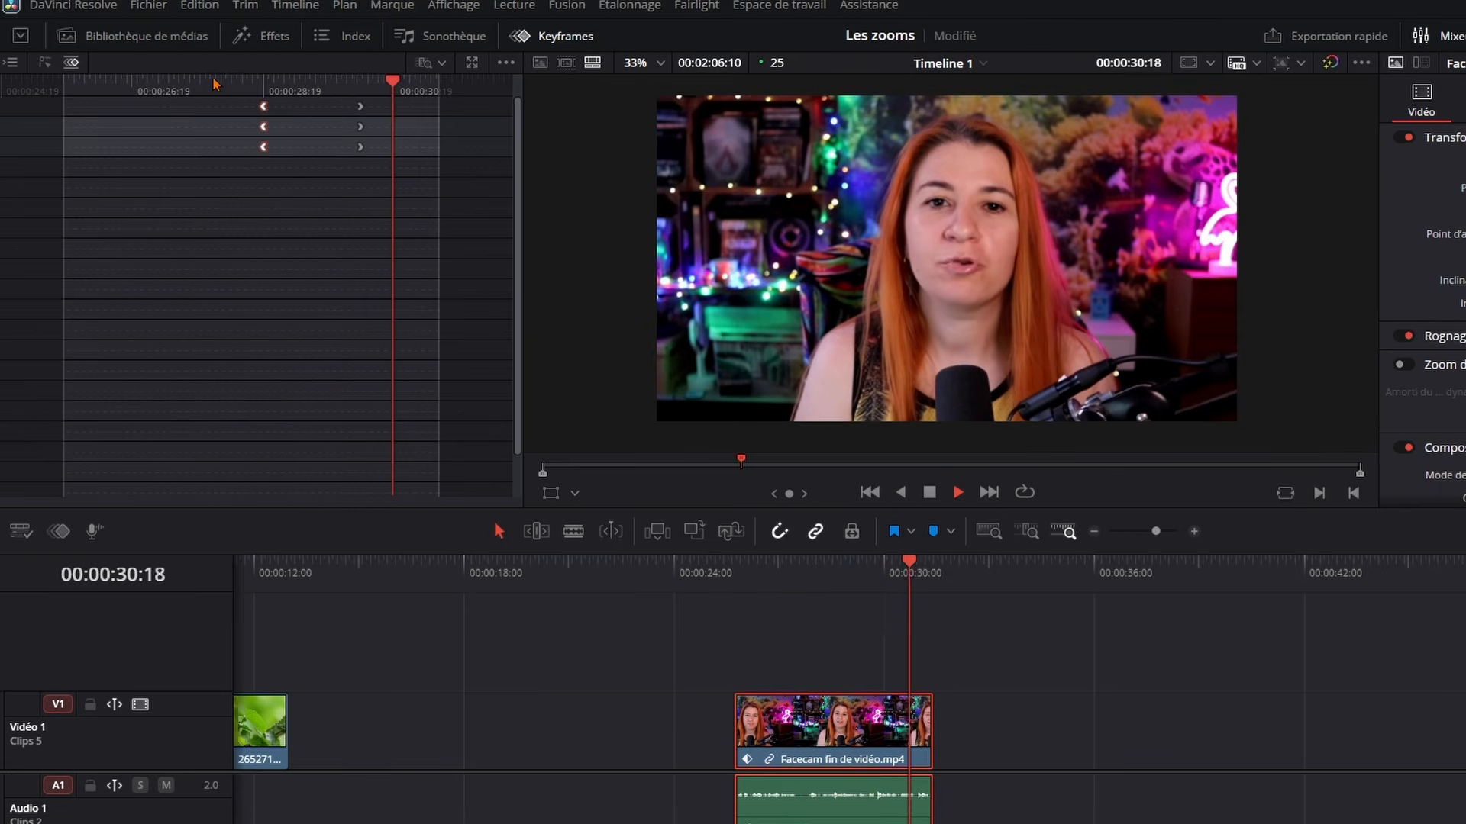
key("space")
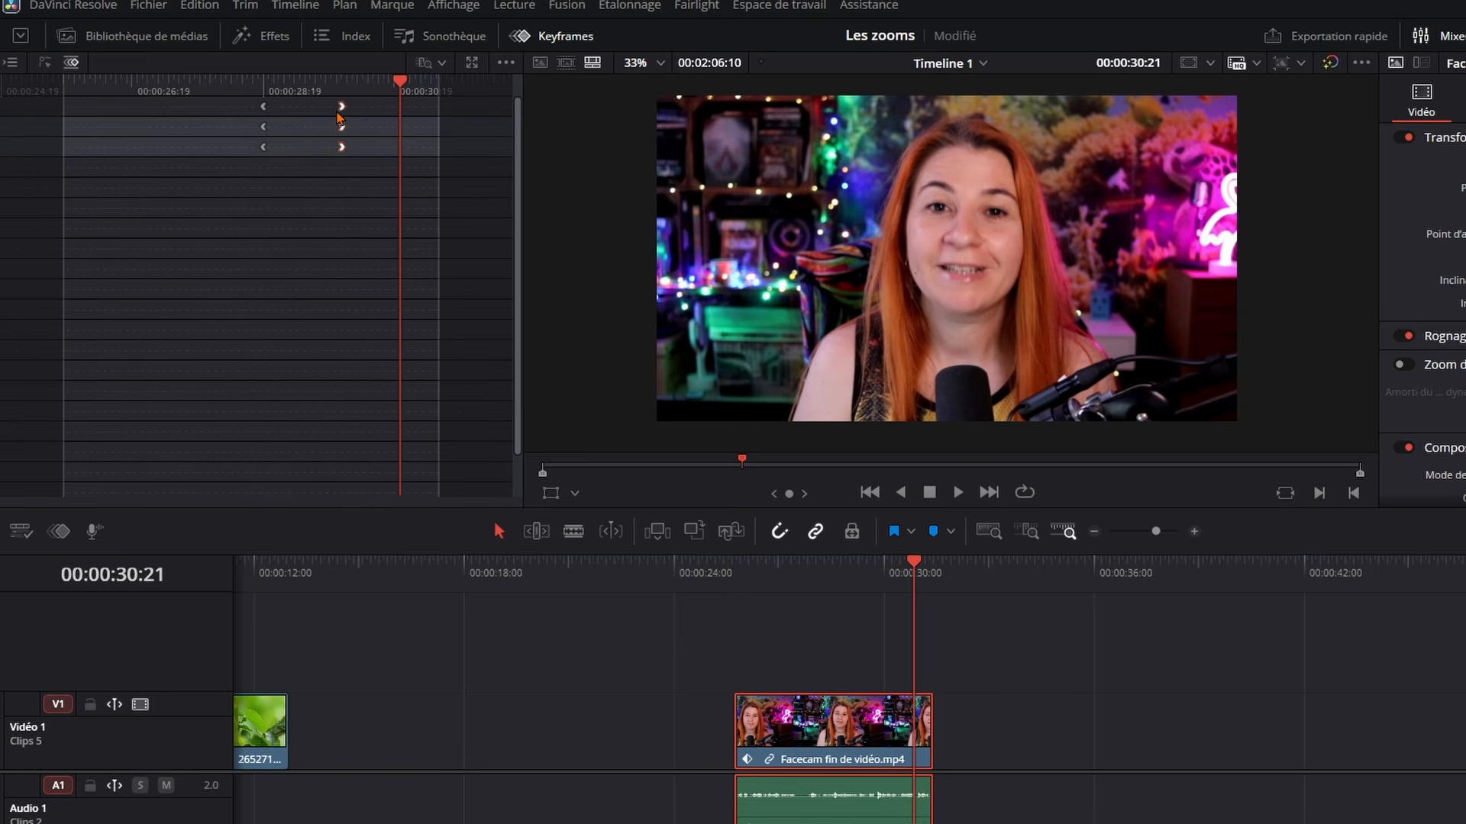
Move the zoom's ending keyframe earlier to shorten the zoom further, and replay it from 00:00:28:04
left_click_drag(330, 112, 328, 113)
left_click(223, 81)
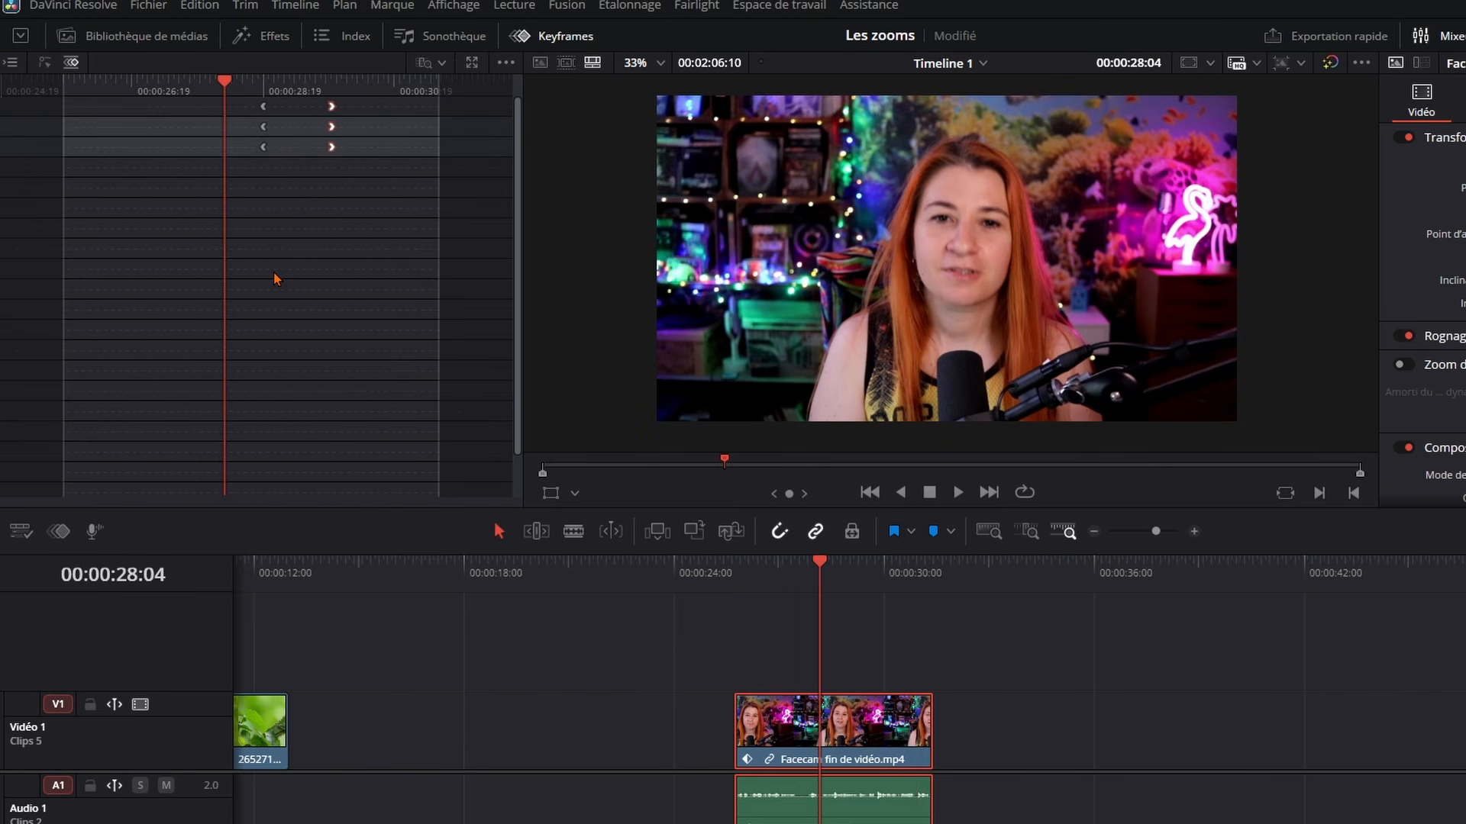
key("space")
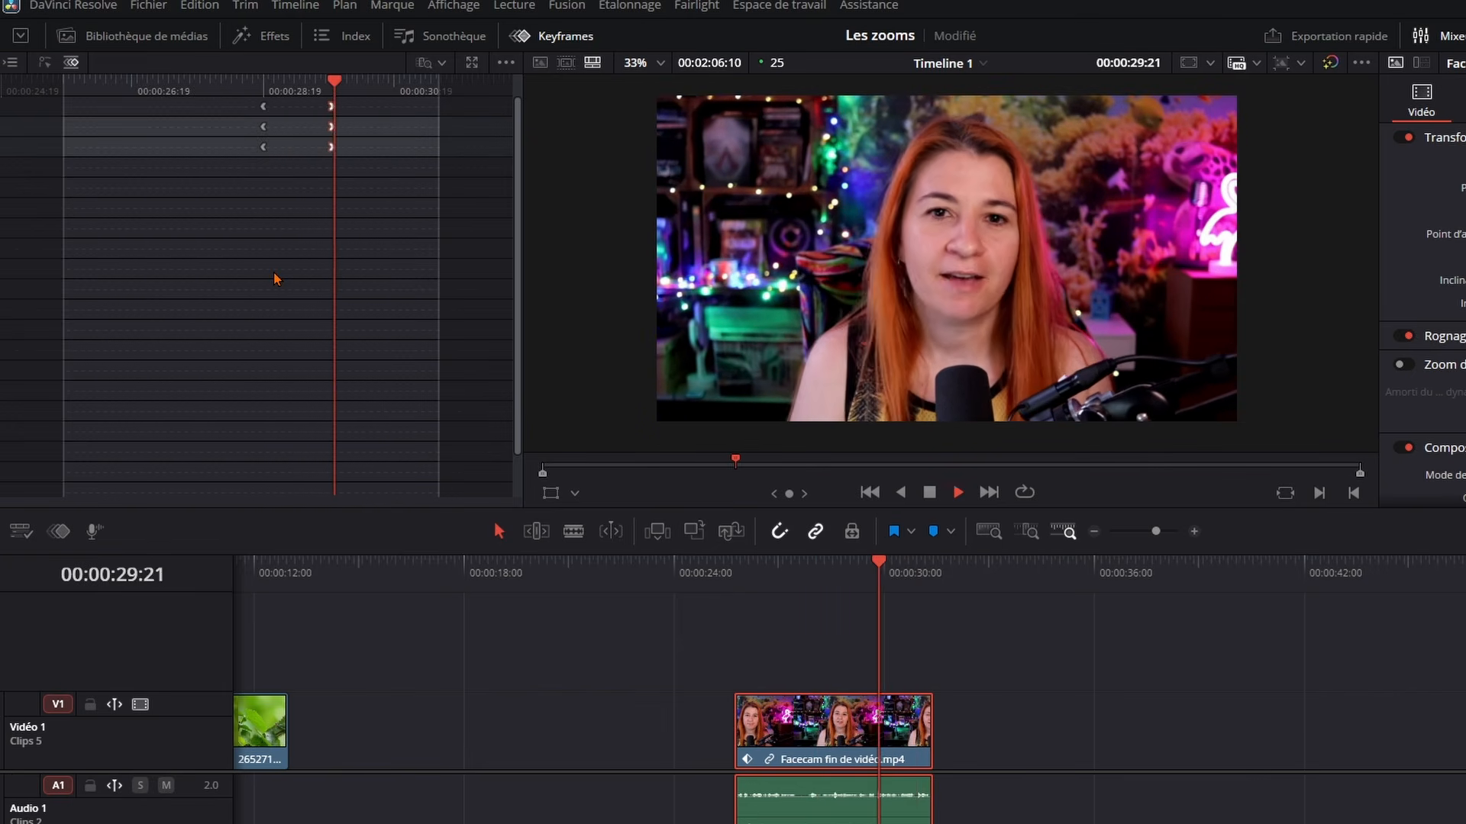
key("space")
Add a Zoom keyframe holding 1.160 at 00:00:30:07, and reset Zoom to 1.000 at 00:00:31:00
left_click_drag(362, 81, 365, 87)
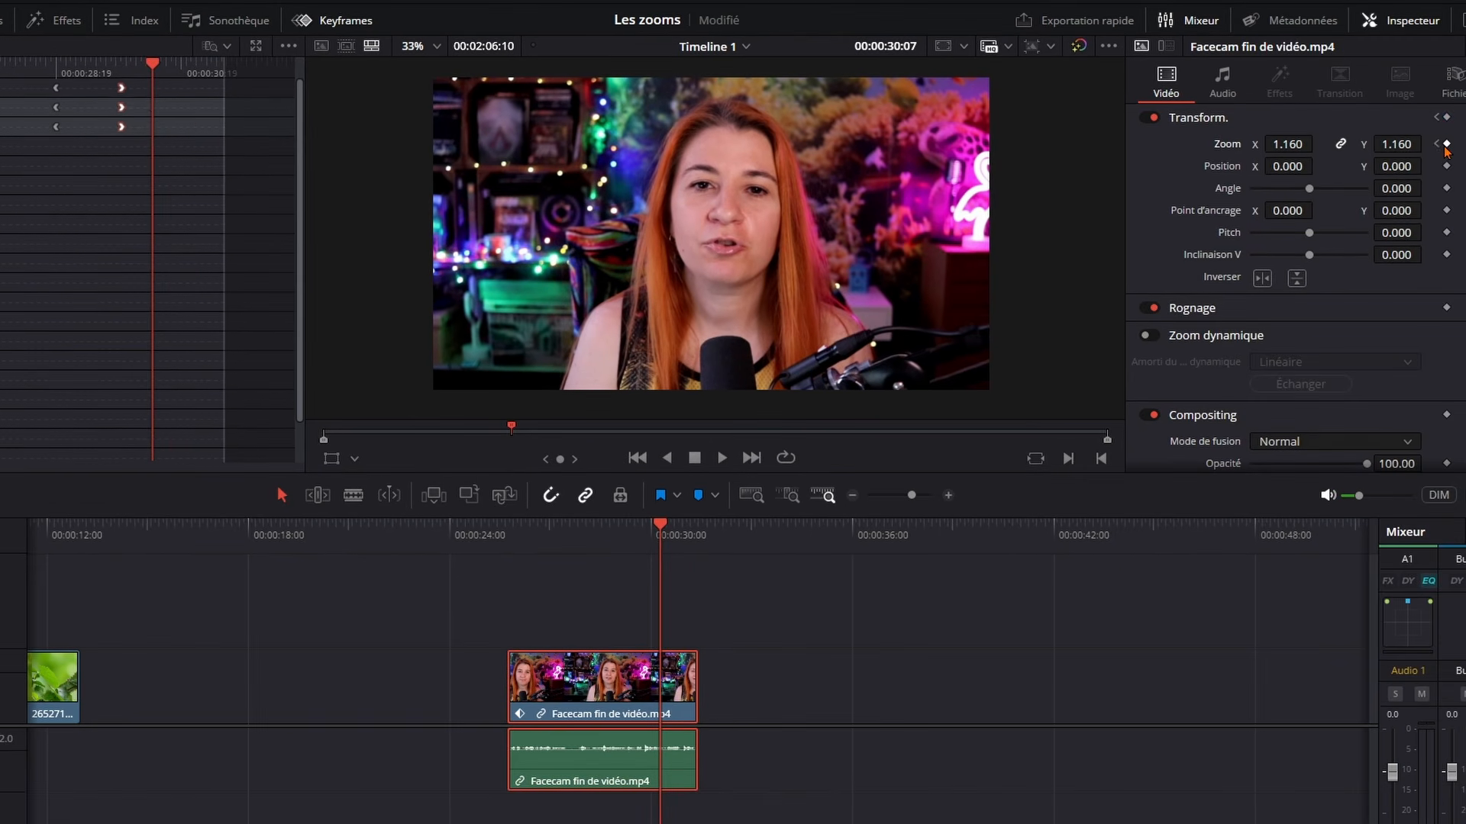
left_click_drag(661, 535, 687, 537)
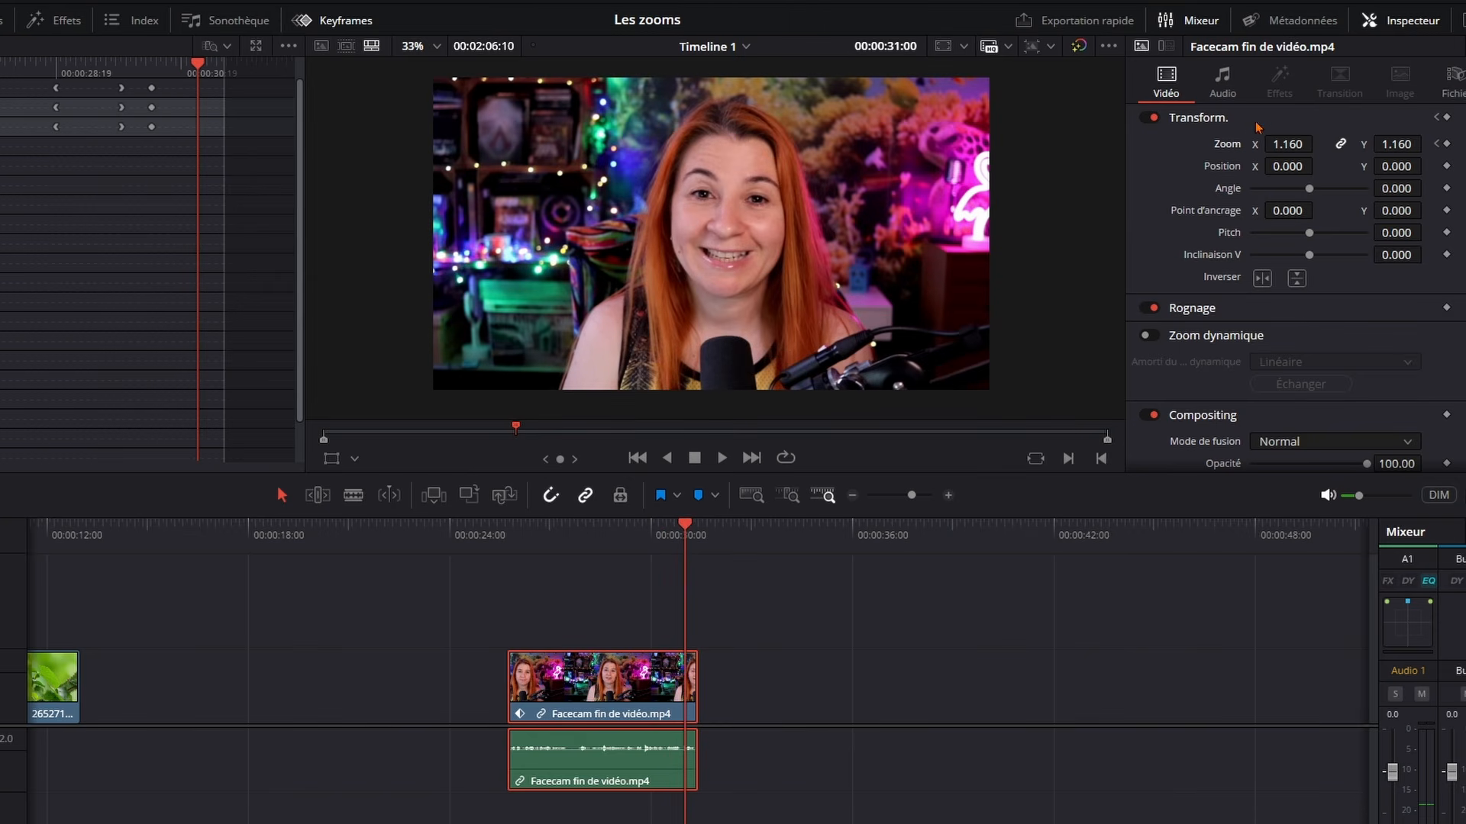
double_click(1223, 146)
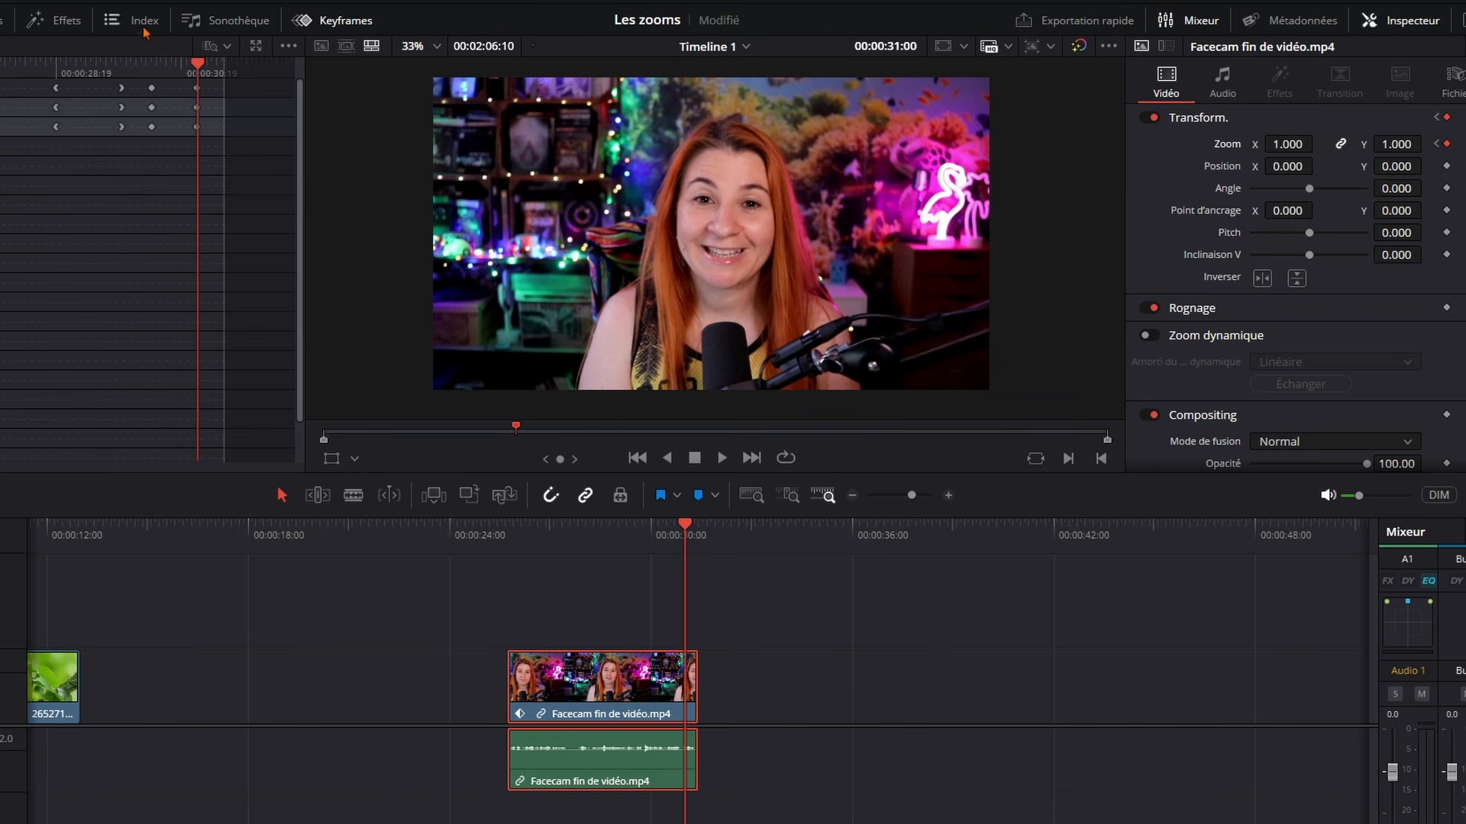
Play the facecam clip from 00:00:28:11 to its end to preview the zoom in and zoom out
left_click(37, 64)
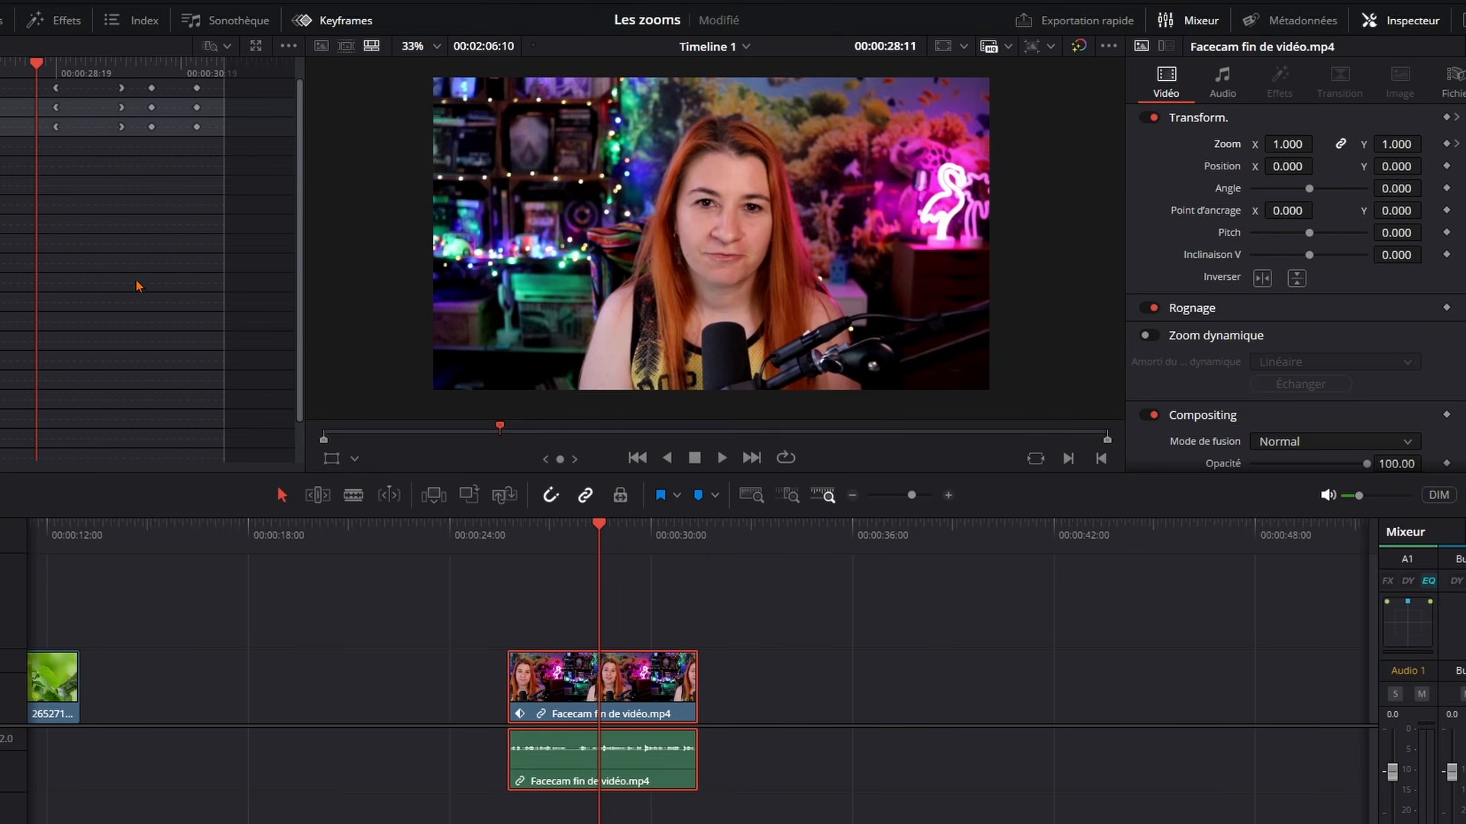
key("space")
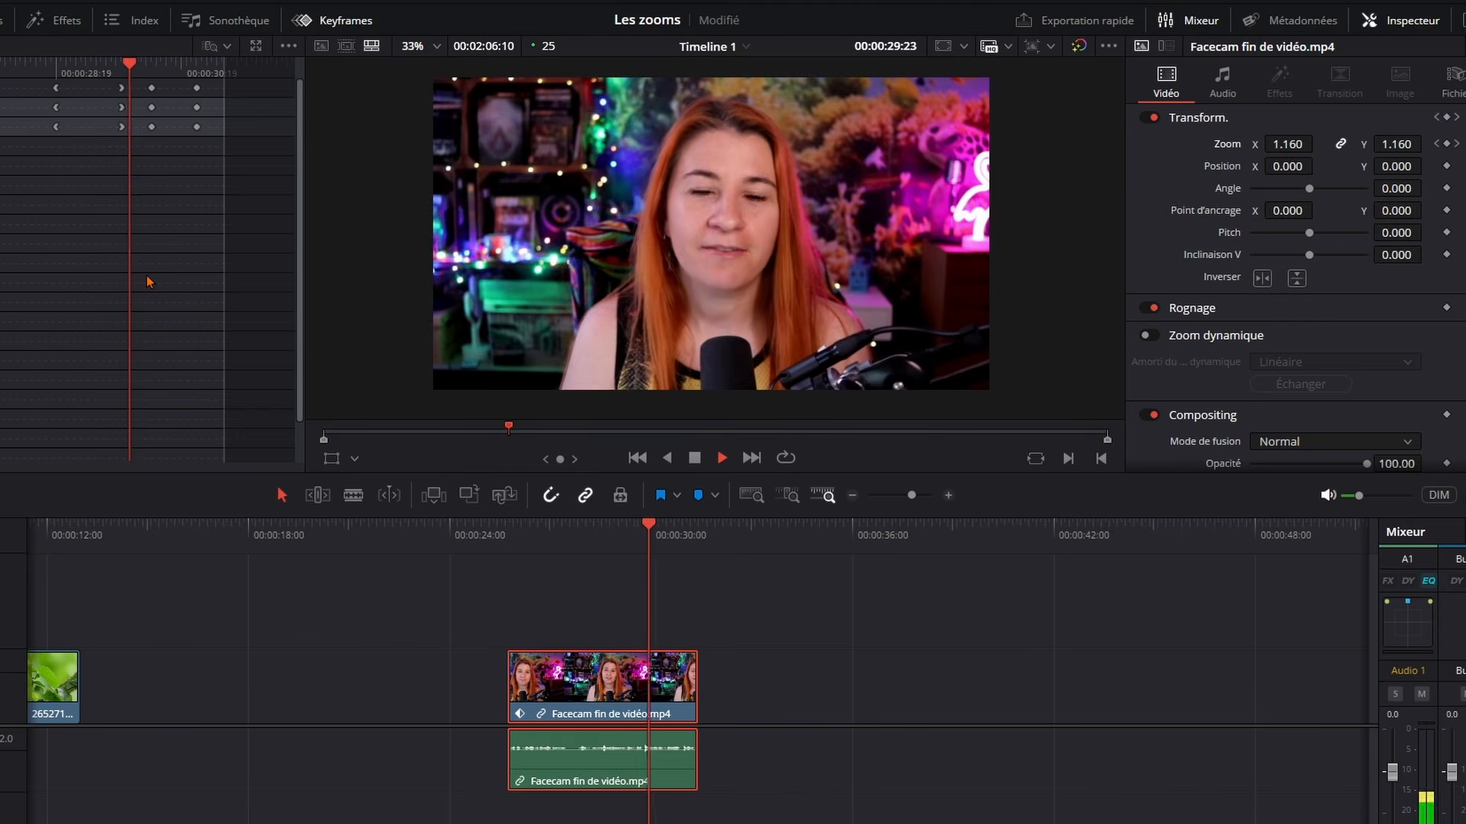
key("space")
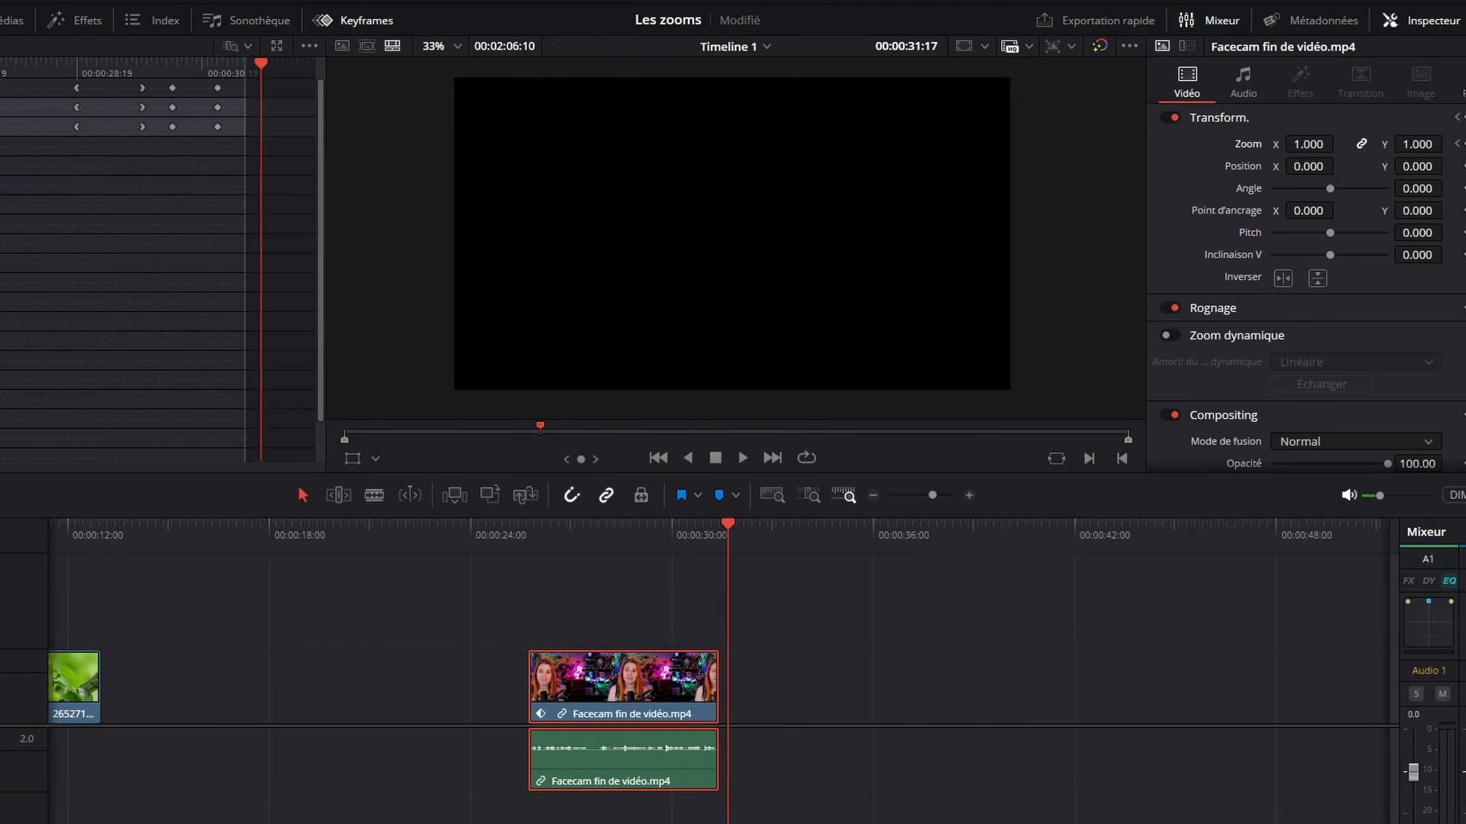
Smooth all four Zoom keyframes into an eased curve in the facecam clip's curve view, and play the result from 00:00:26:24
left_click(28, 48)
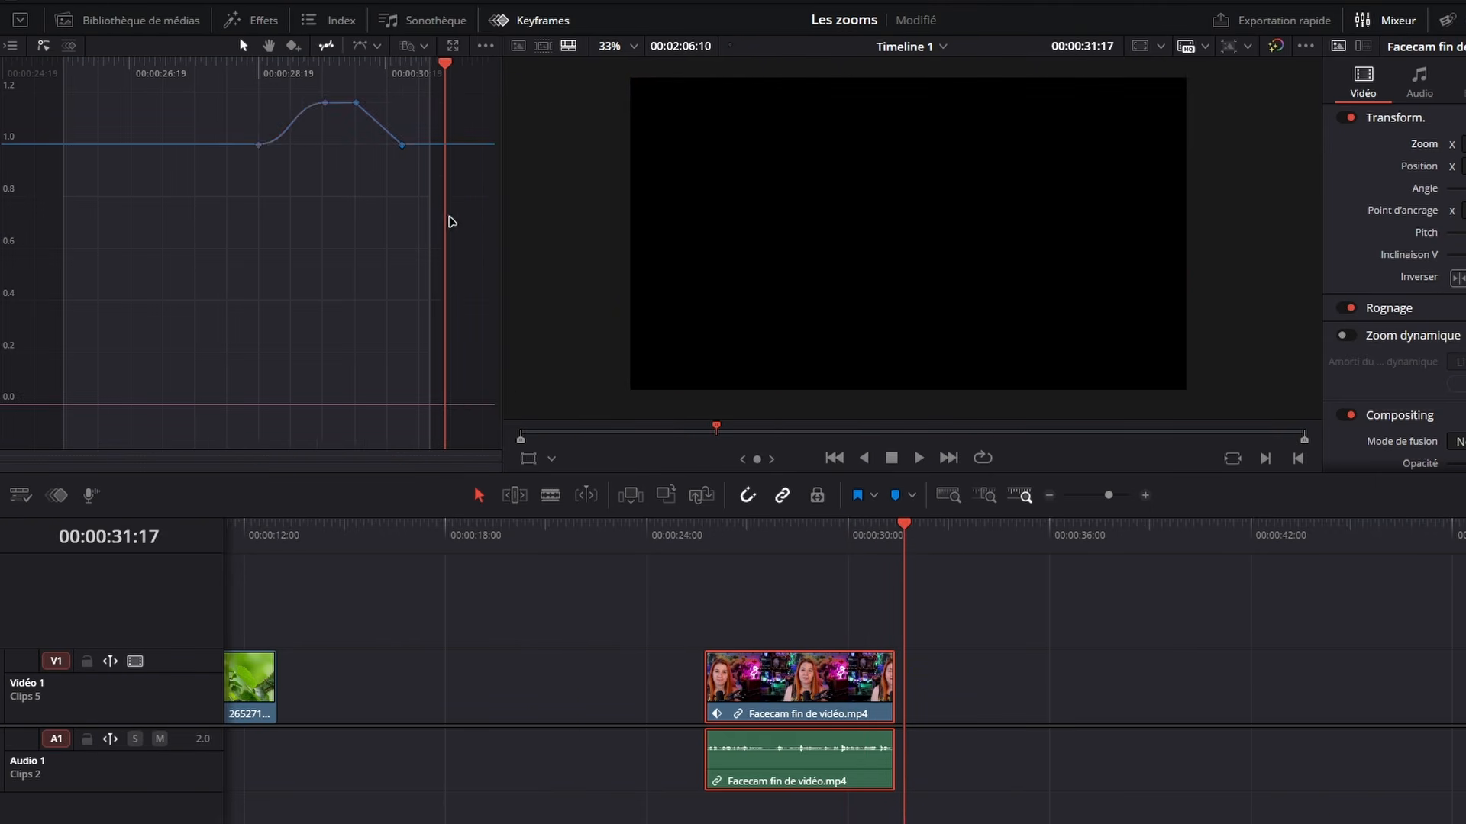
left_click_drag(434, 217, 178, 91)
mouse_move(355, 105)
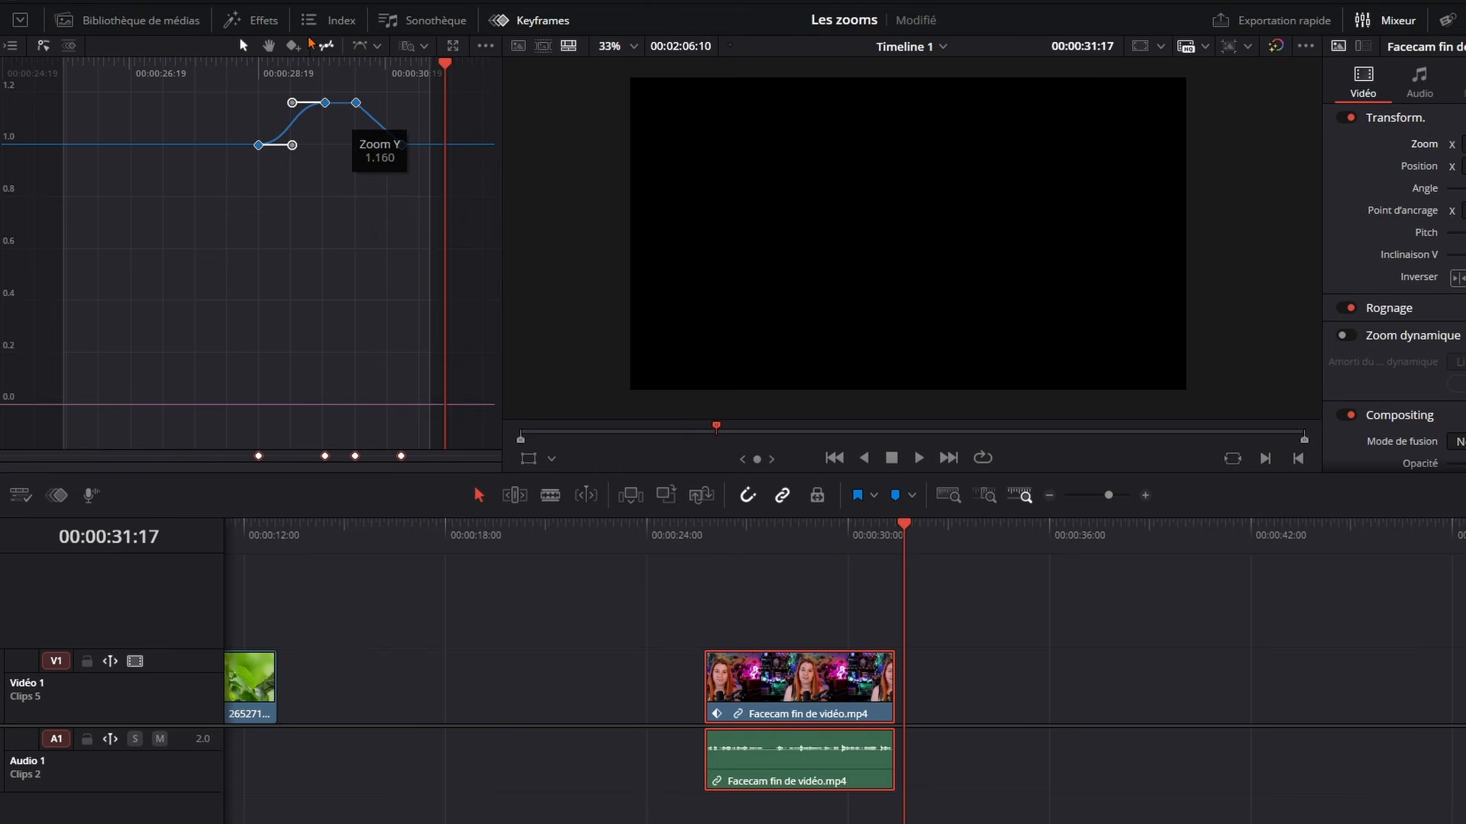
left_click(348, 46)
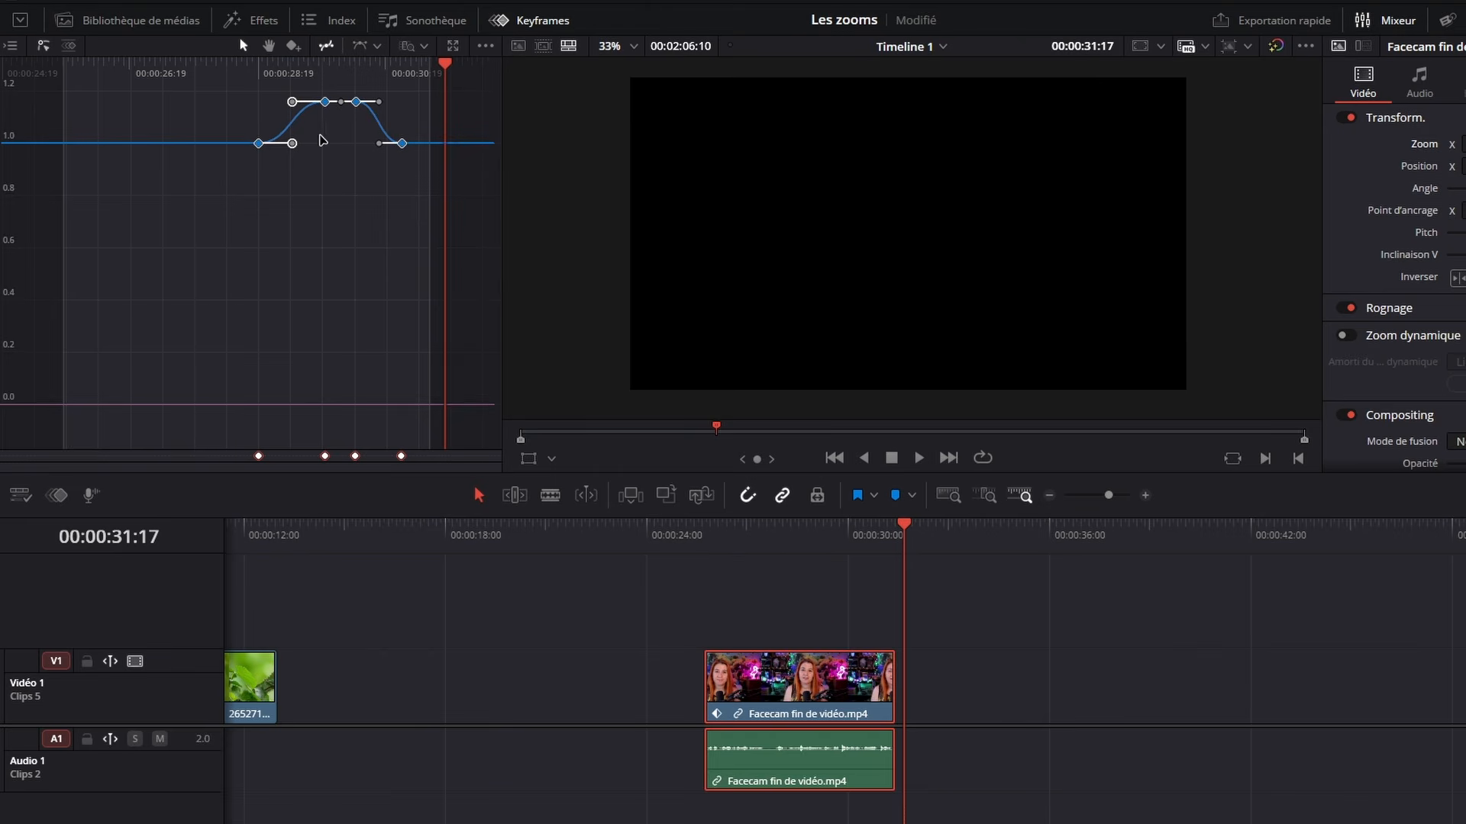
left_click(747, 534)
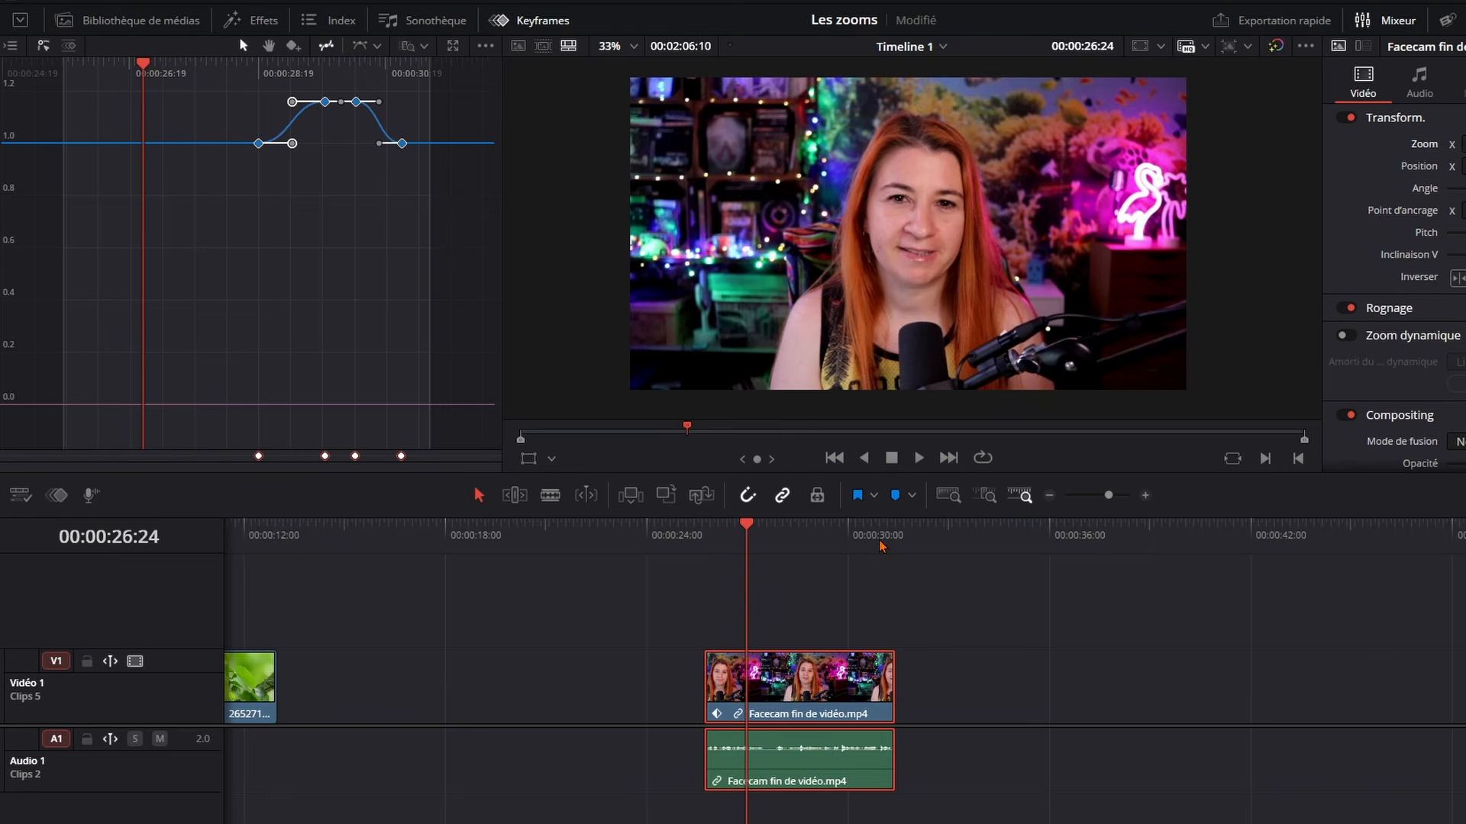
key("space")
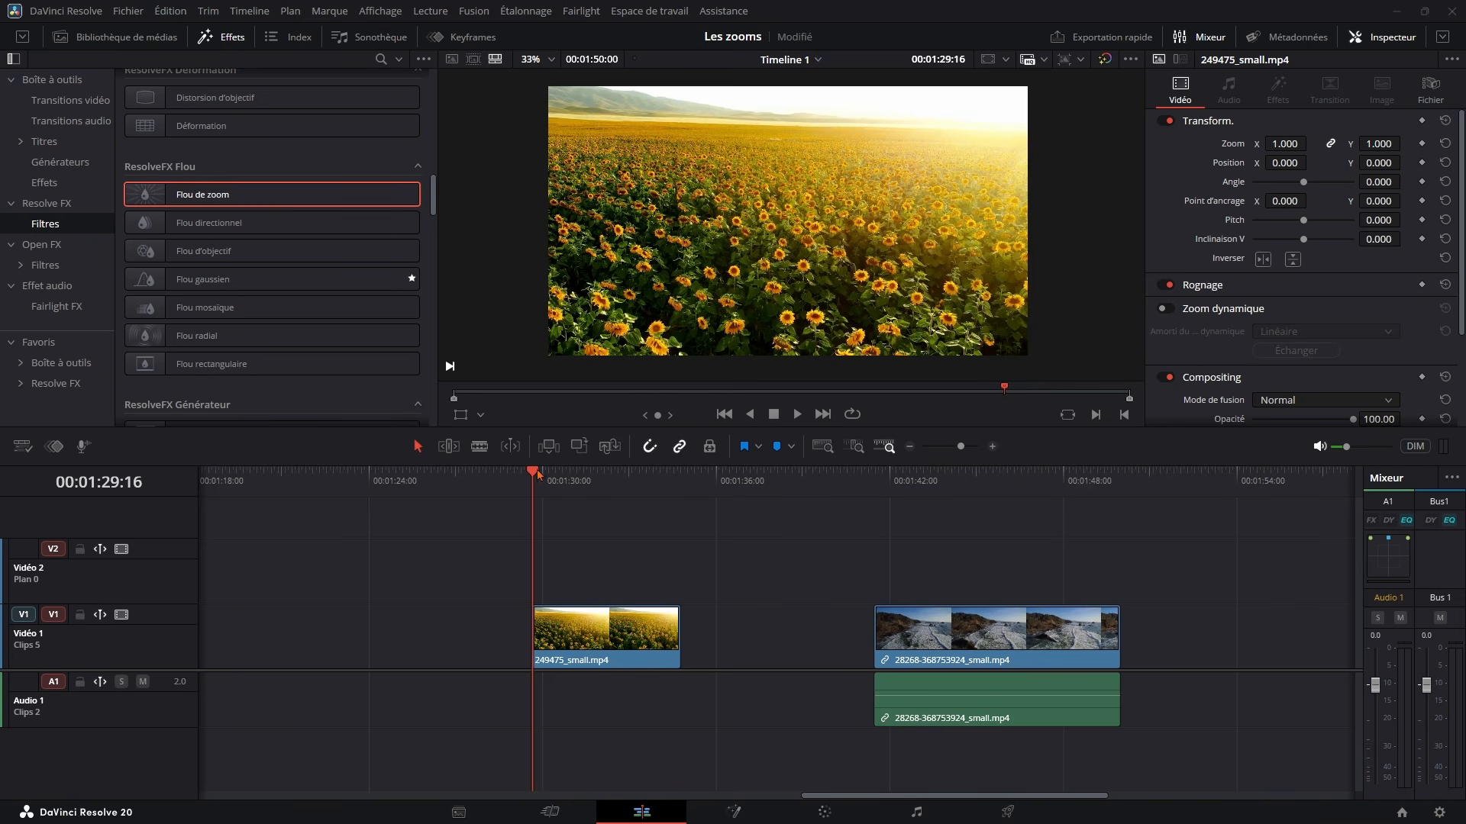
Preview the sunflower clip from 00:01:29:16, and enable dynamic zoom on it with the zoom frames displayed at the clip's start
key("space")
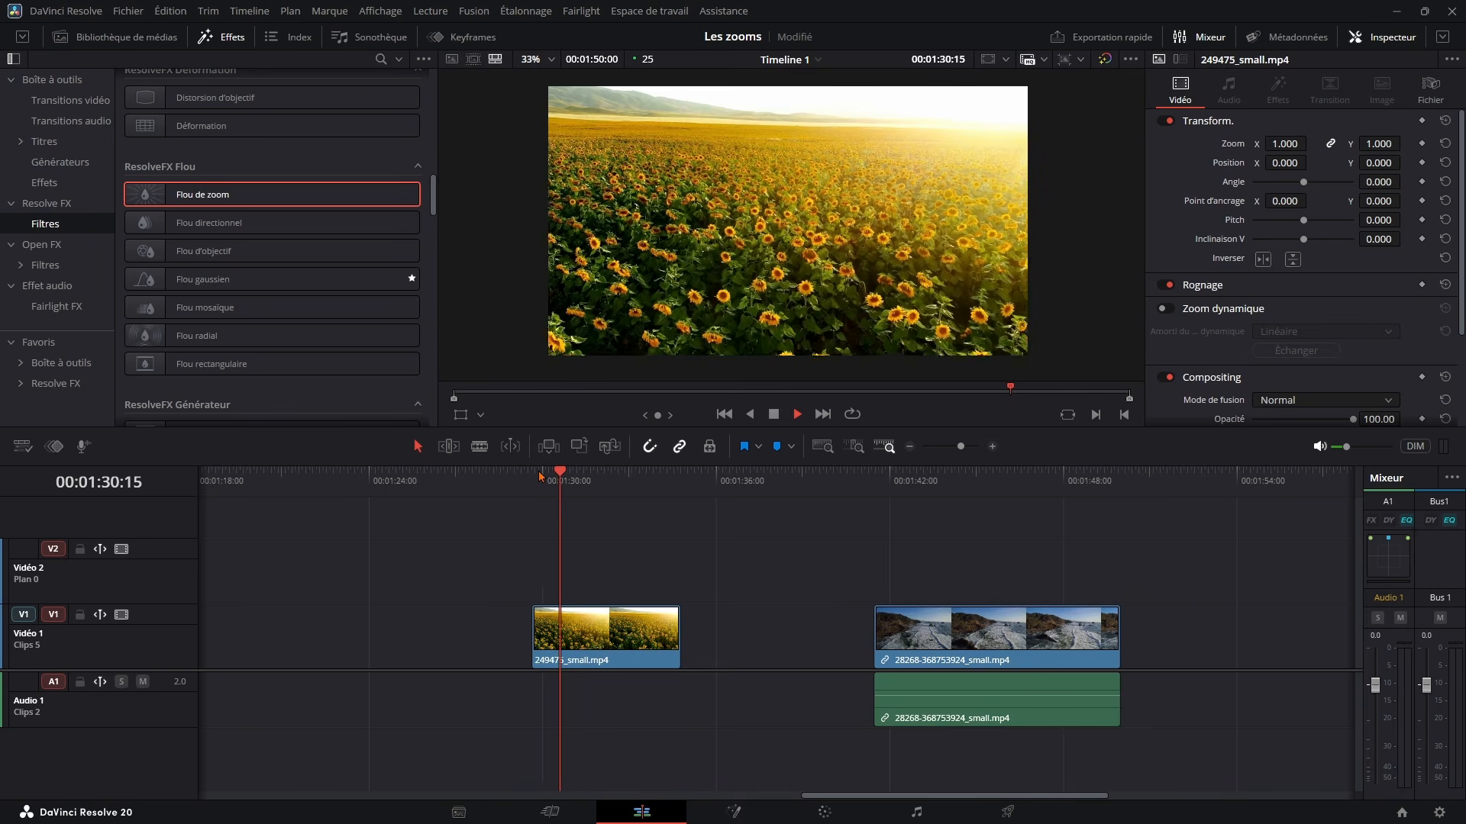
key("space")
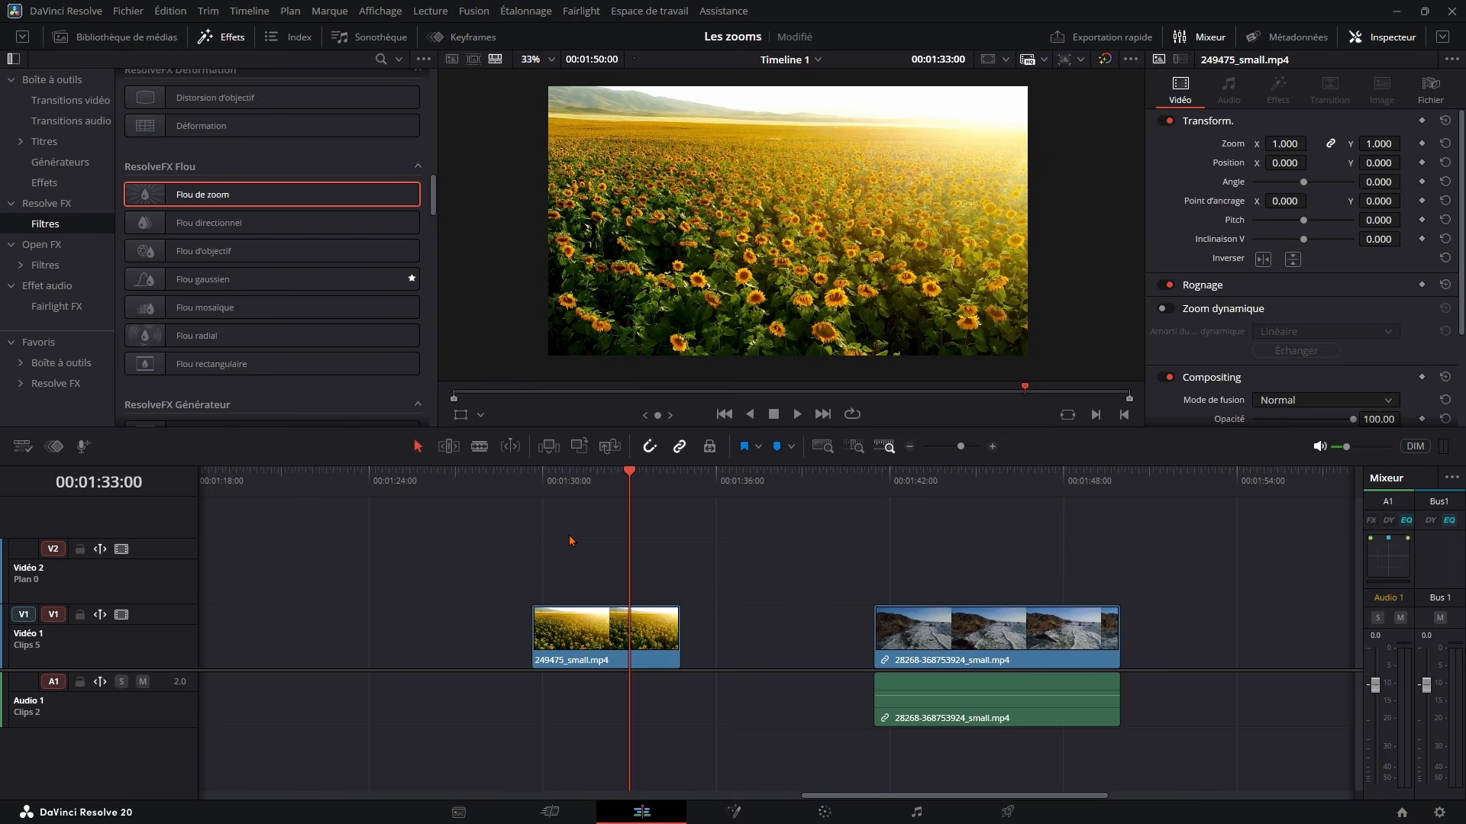
key("Up")
left_click(482, 416)
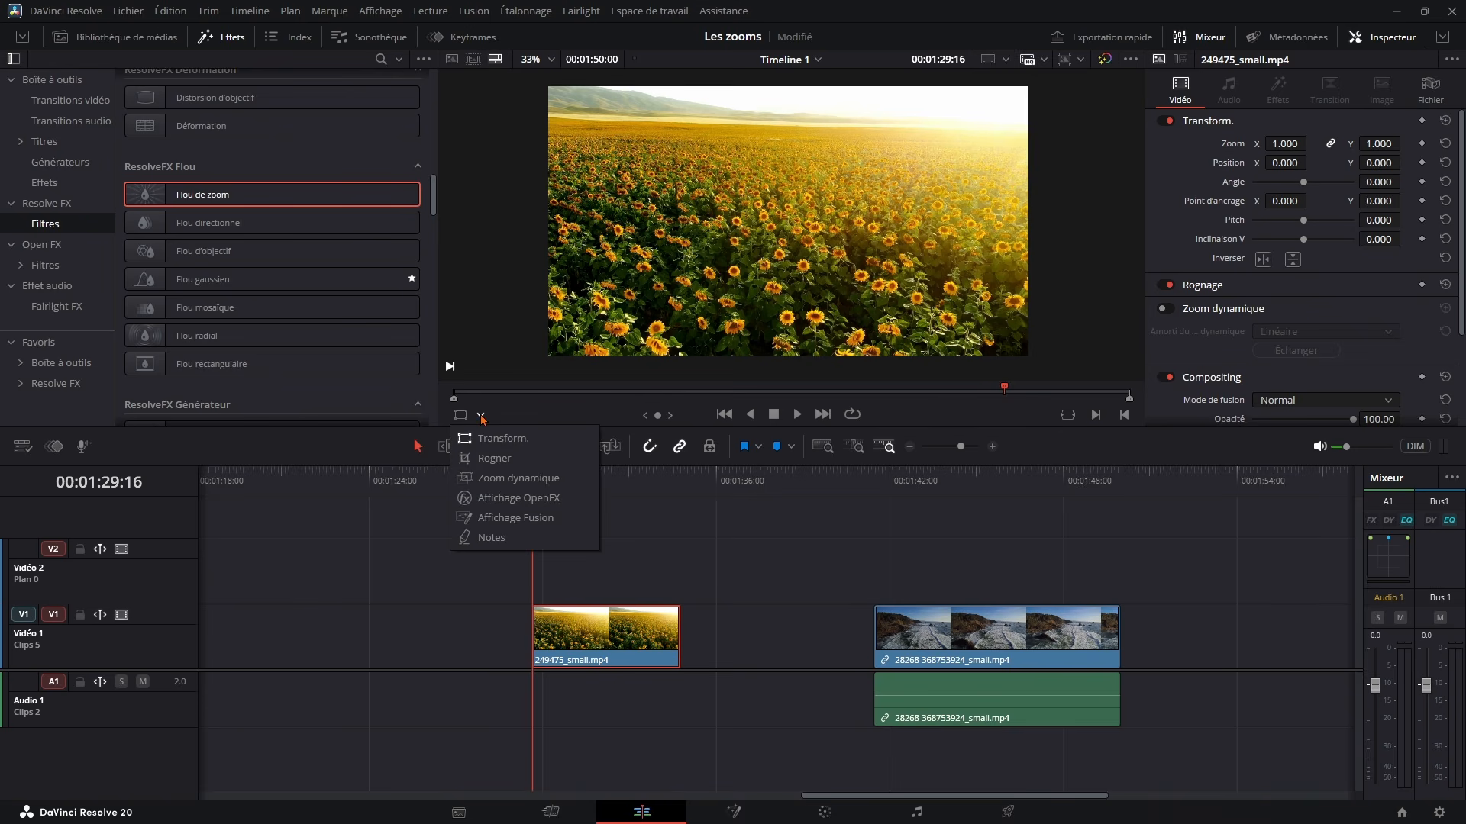
left_click(530, 480)
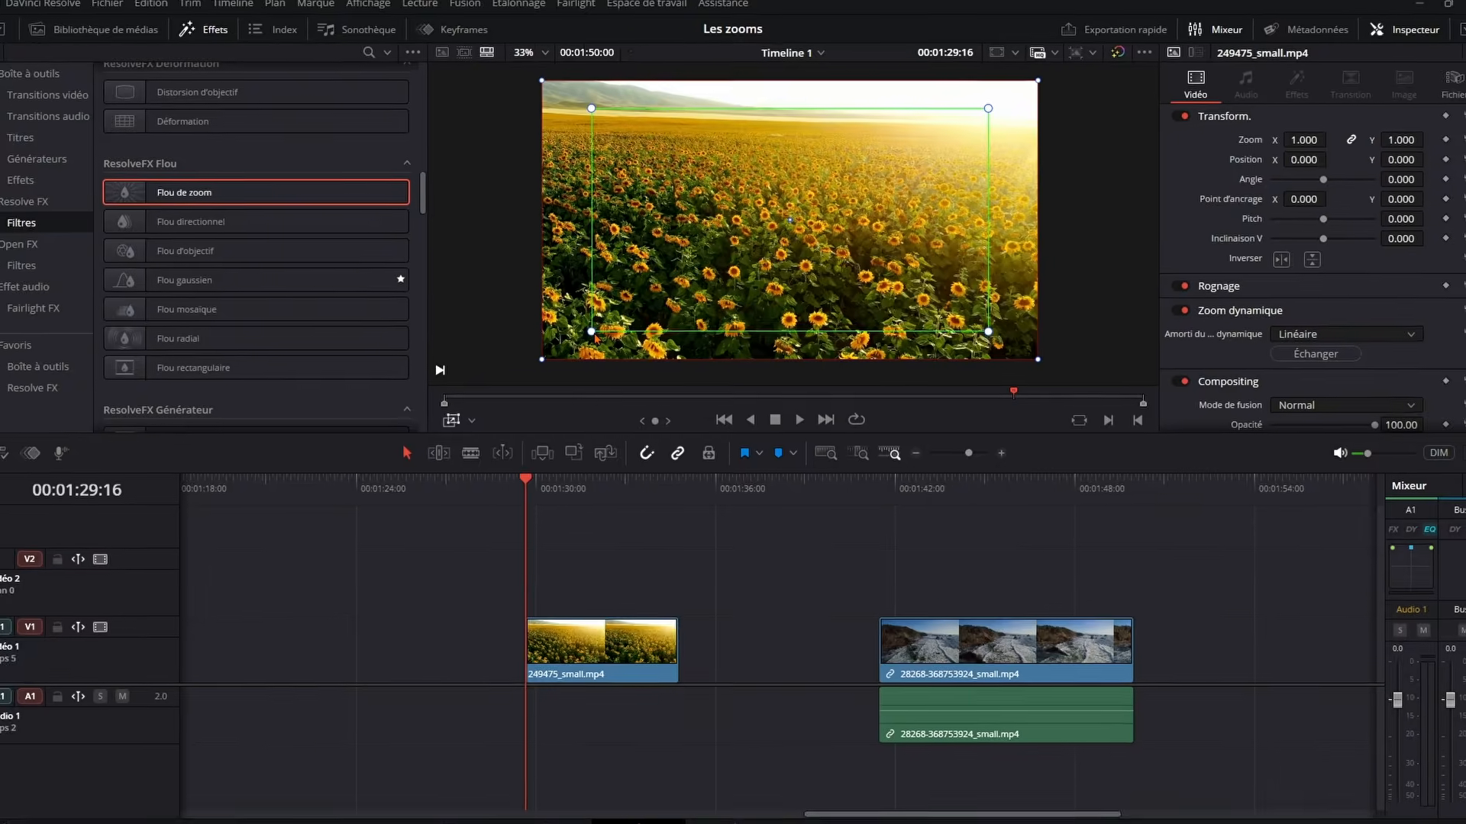
Shrink the green starting frame of the sunflower clip's dynamic zoom, move it up to the picture's upper centre, and play the clip
left_click_drag(604, 323, 678, 283)
left_click_drag(746, 251, 703, 75)
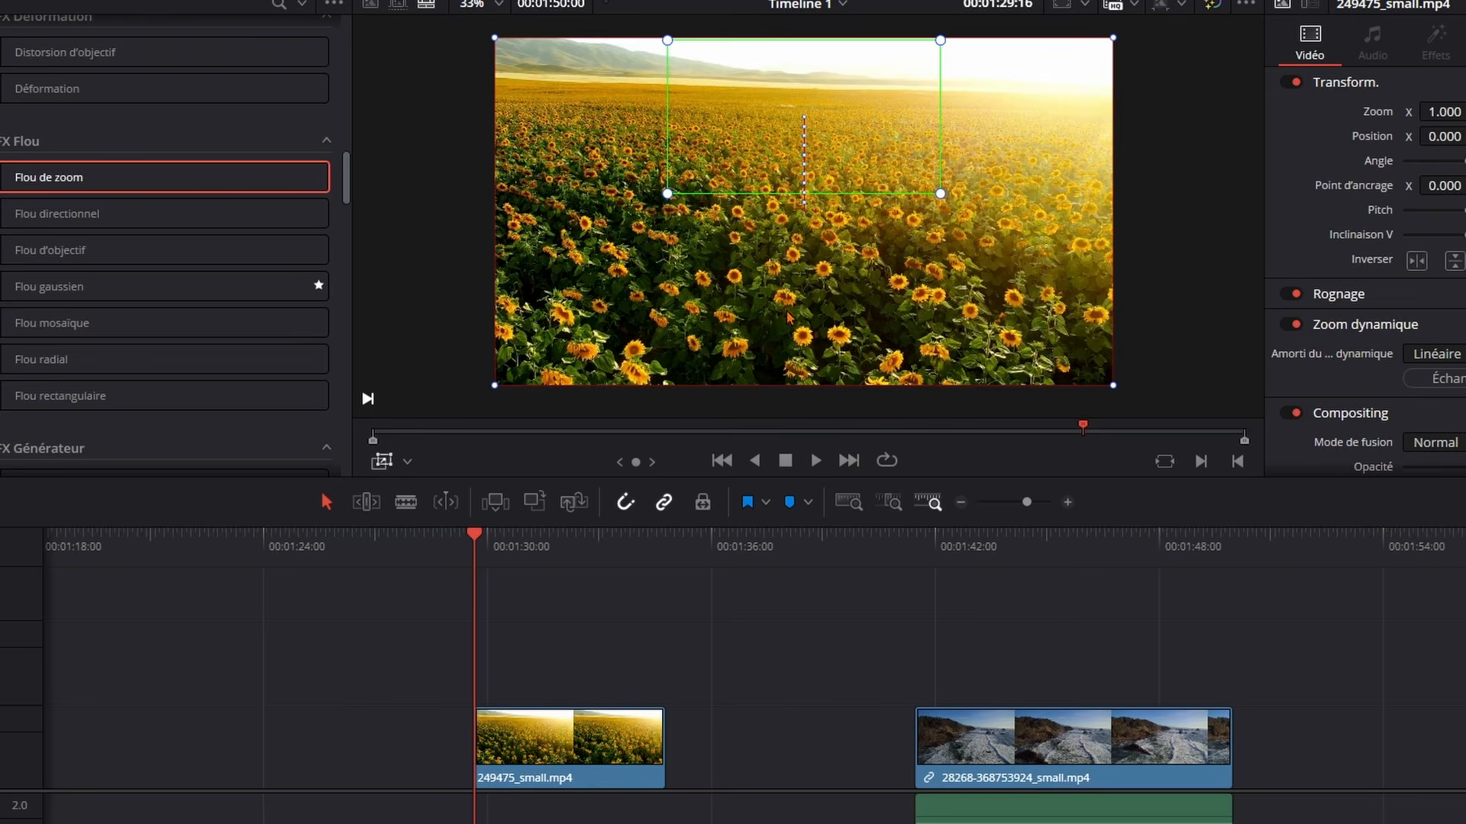
key("space")
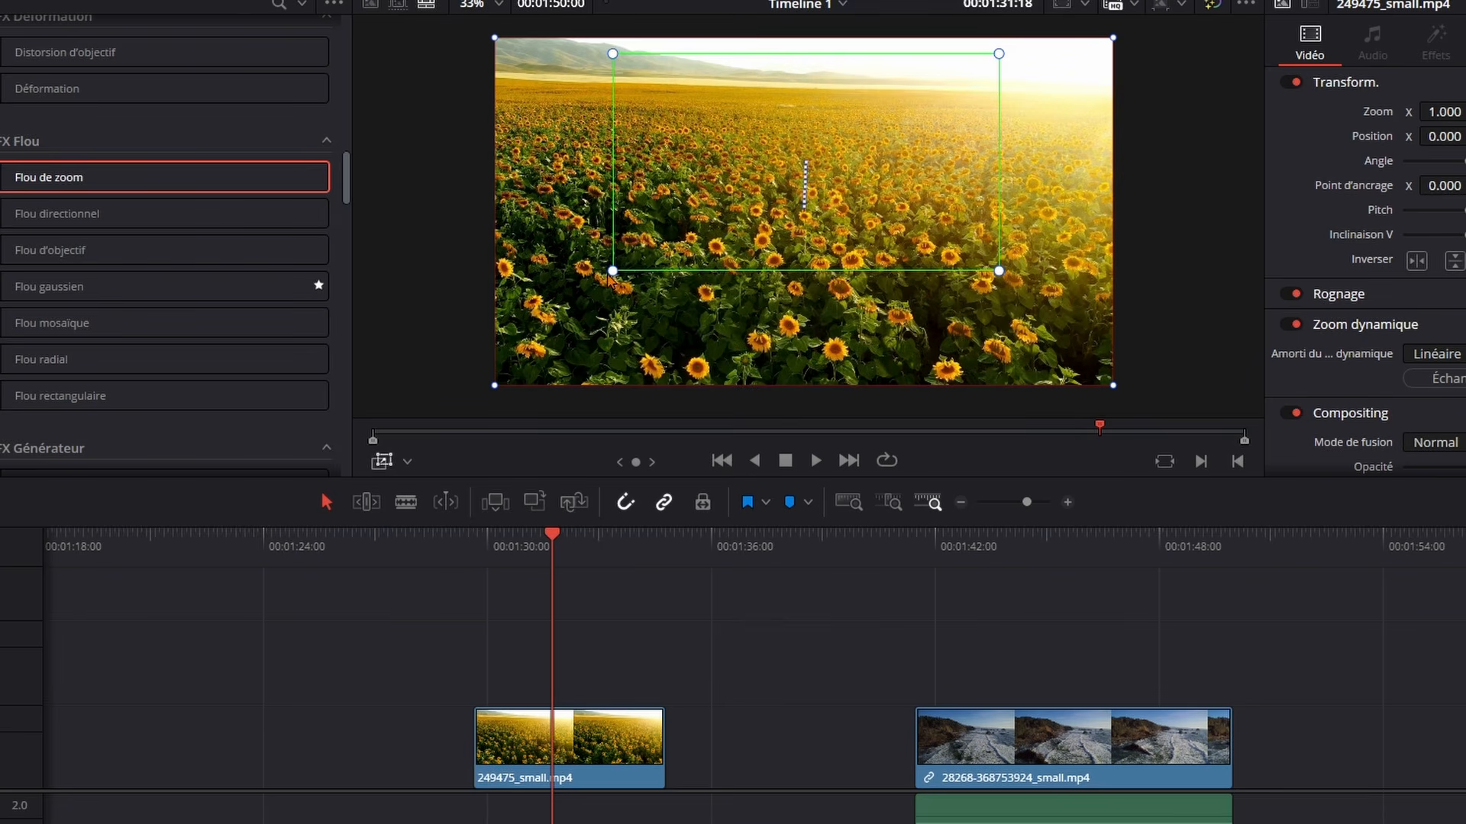
Adjust the green starting frame and slightly shrink the red ending frame, and reset the sunflower clip's dynamic zoom to its defaults
left_click_drag(607, 269, 643, 254)
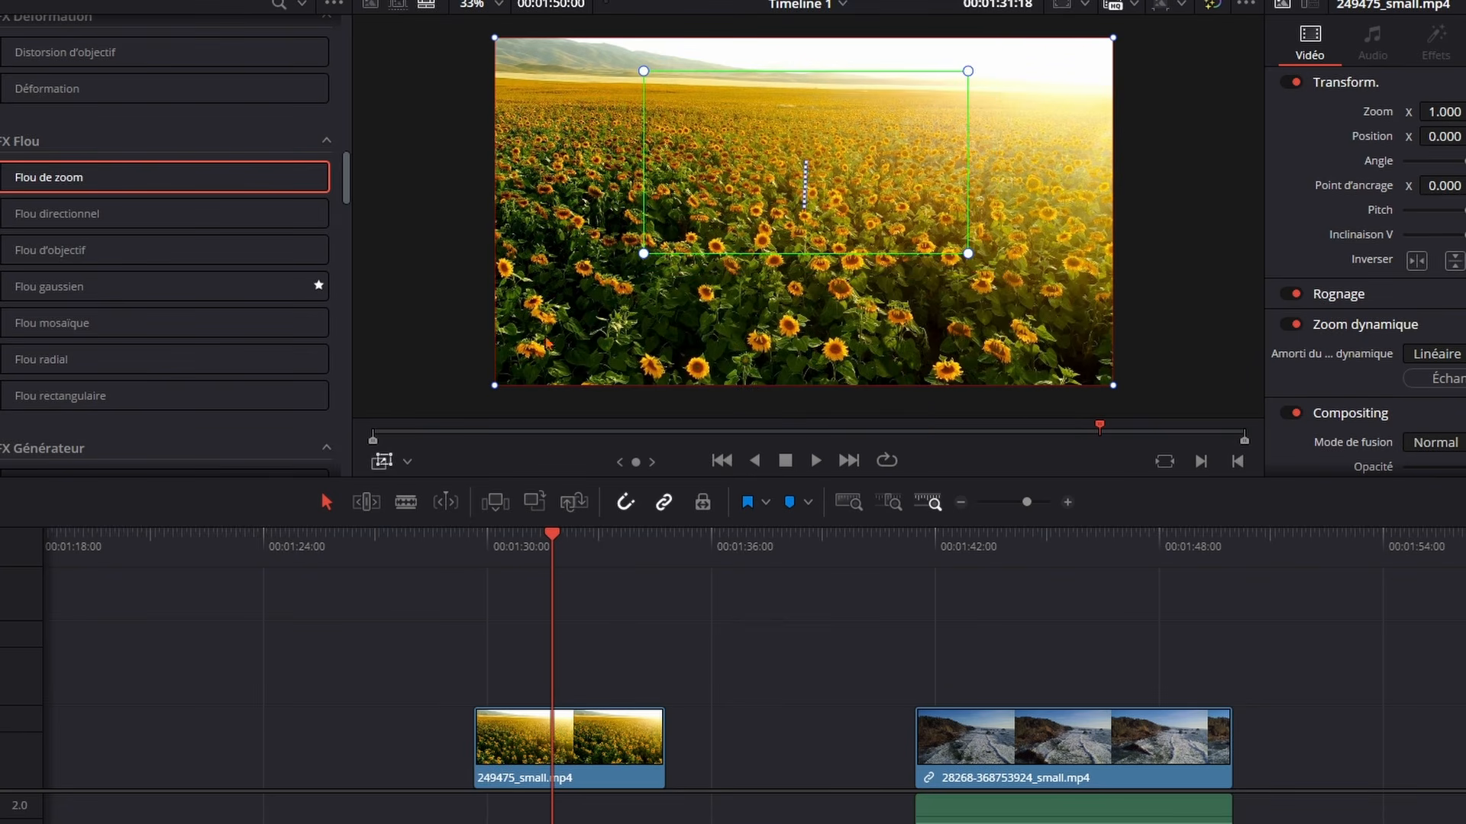
mouse_move(494, 386)
left_mouse_down()
mouse_move(536, 373)
mouse_move(495, 376)
left_mouse_up()
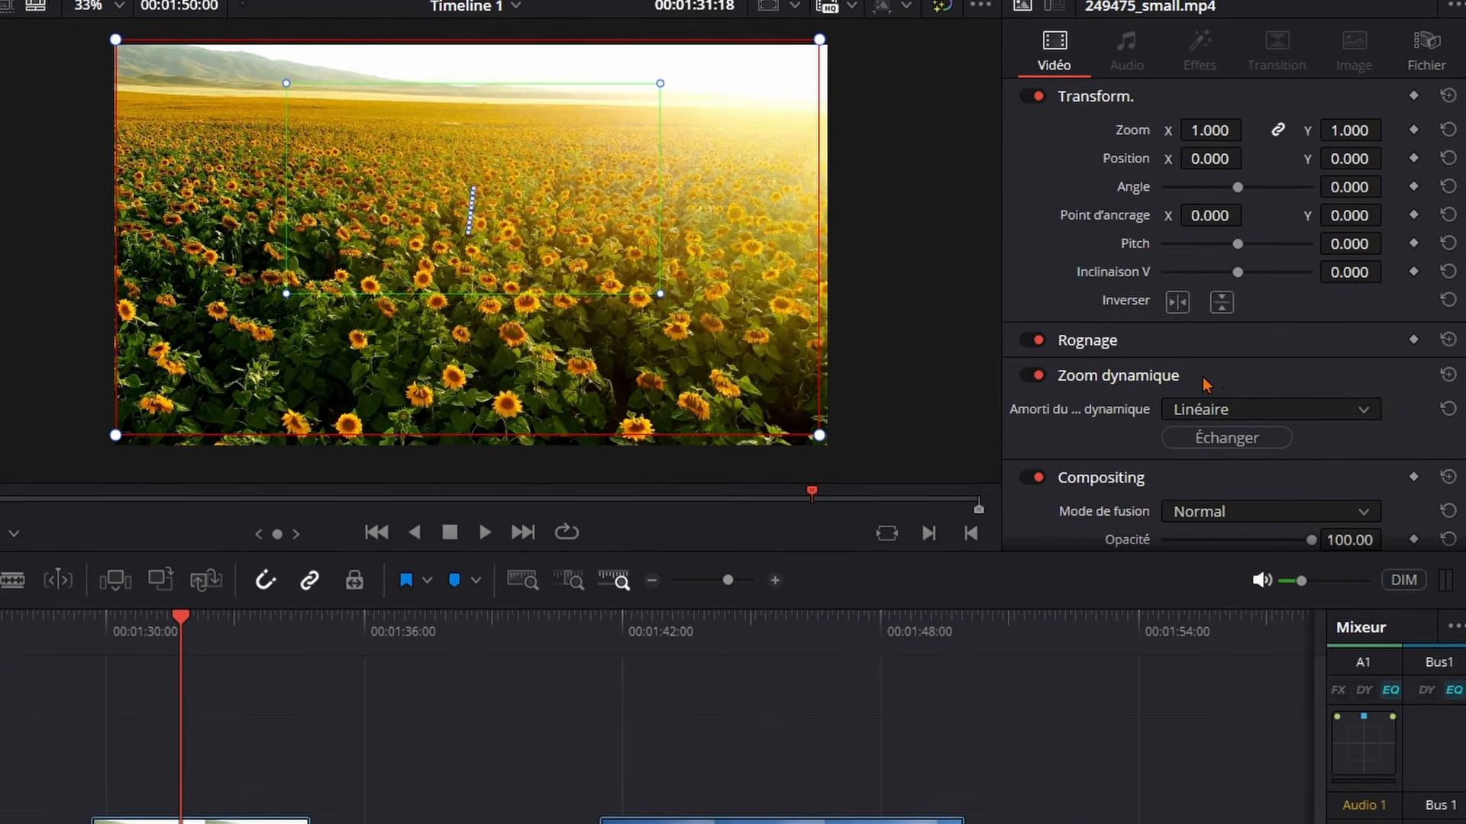
left_click(1441, 377)
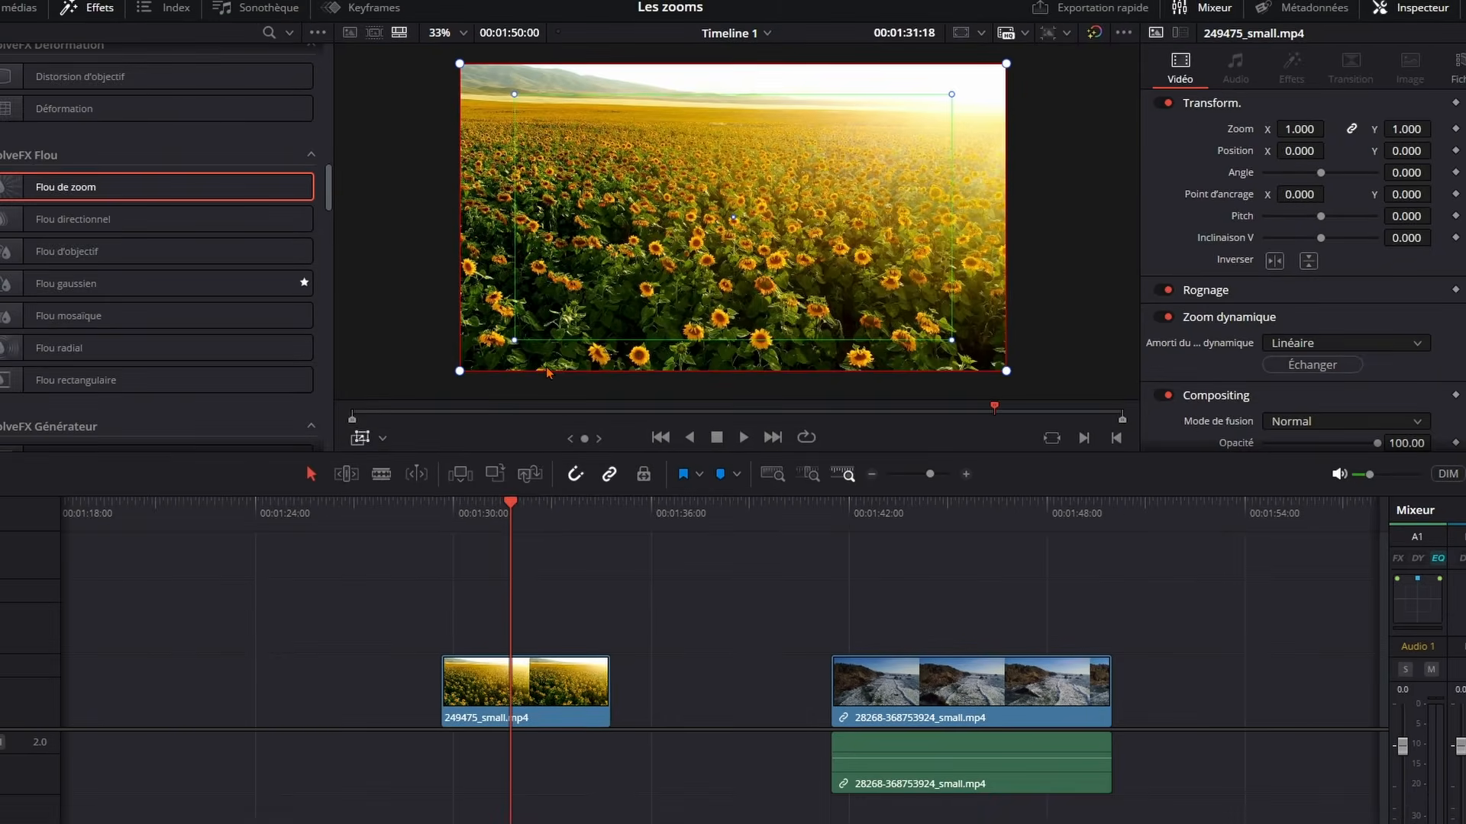
left_click(854, 511)
key("space")
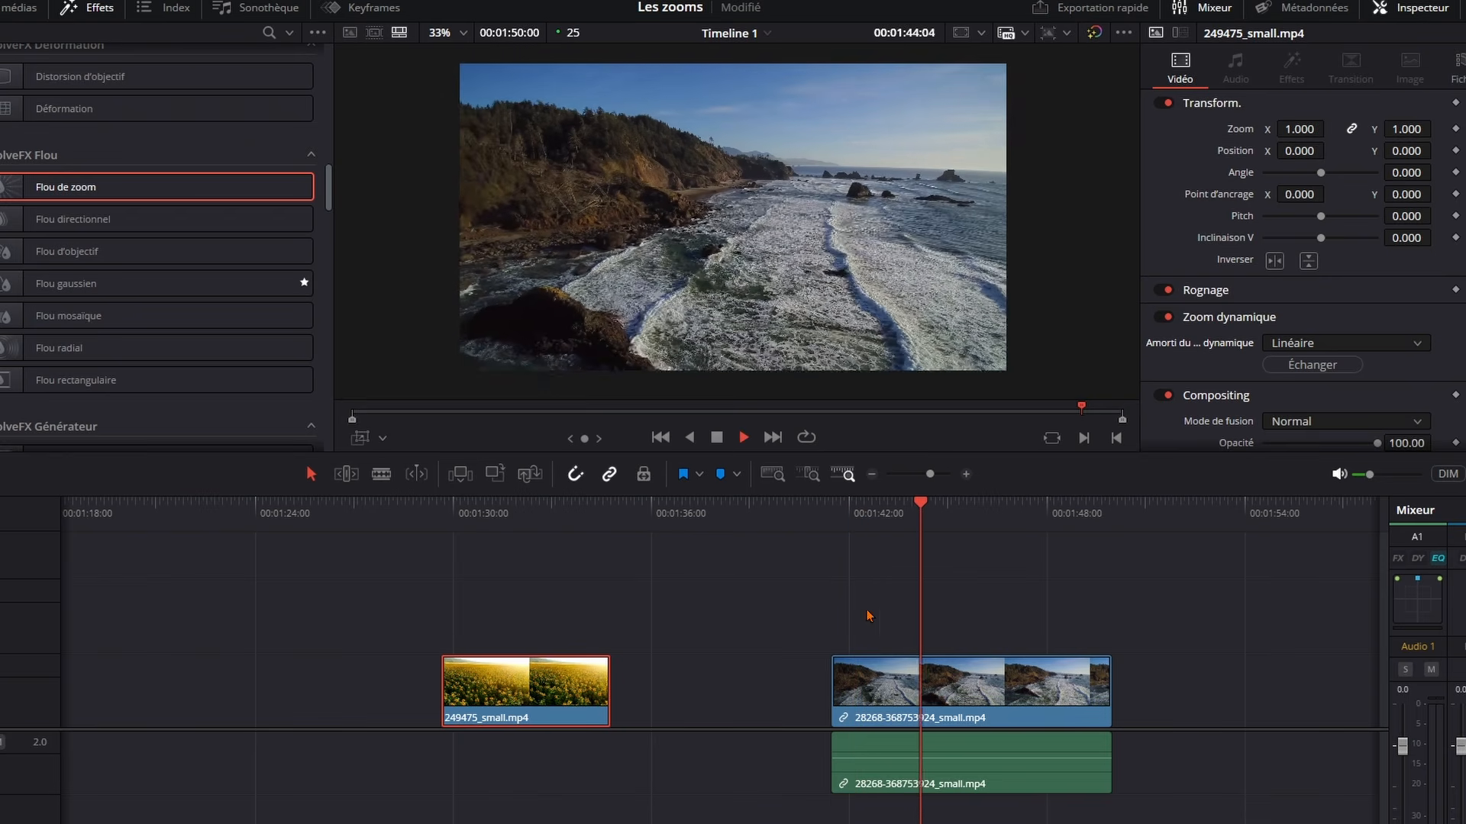
key("space")
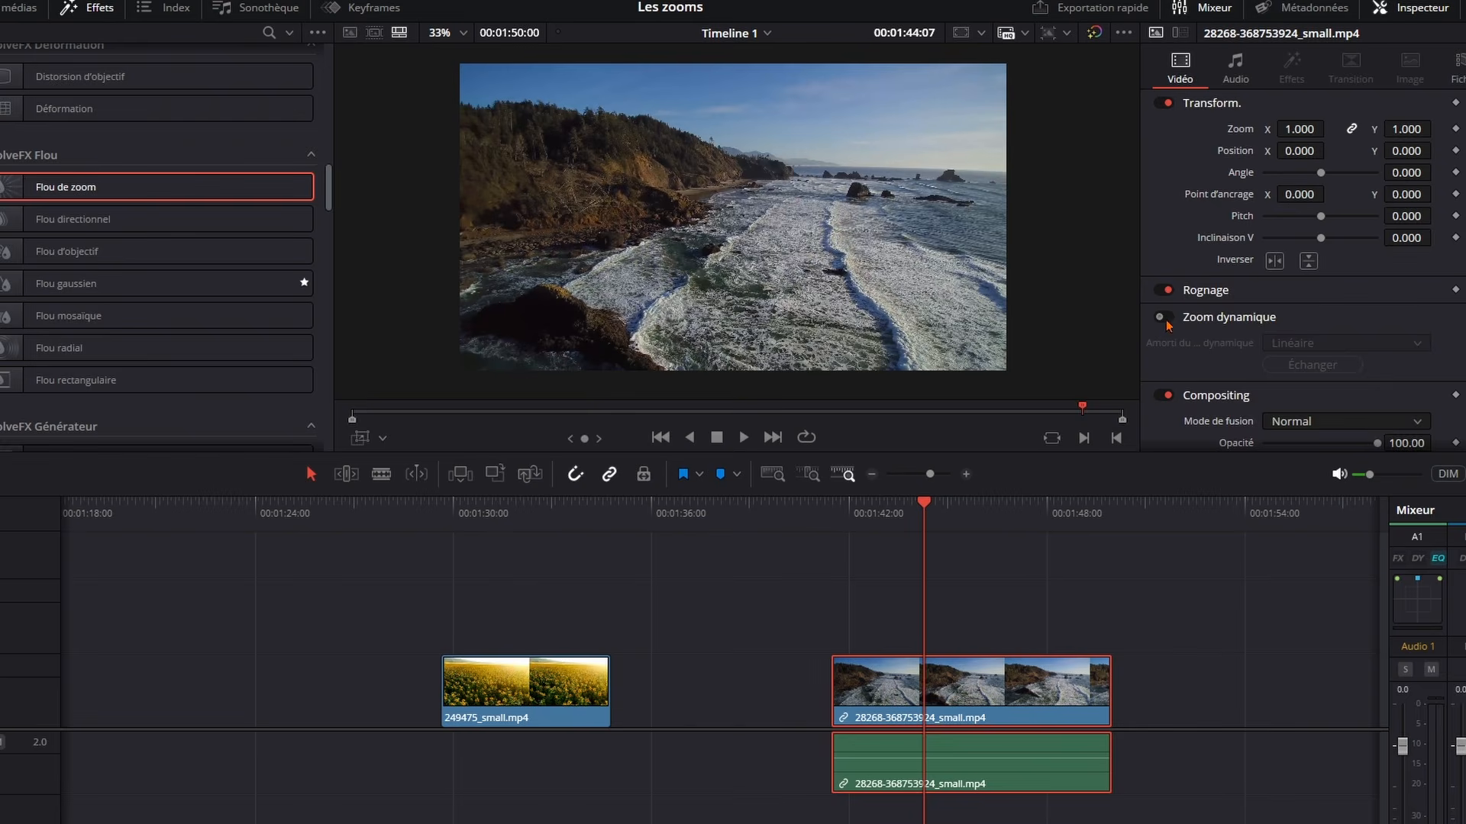
Enable dynamic zoom on the coast clip, display its zoom frames, and swap the starting and ending frames
left_click(1161, 319)
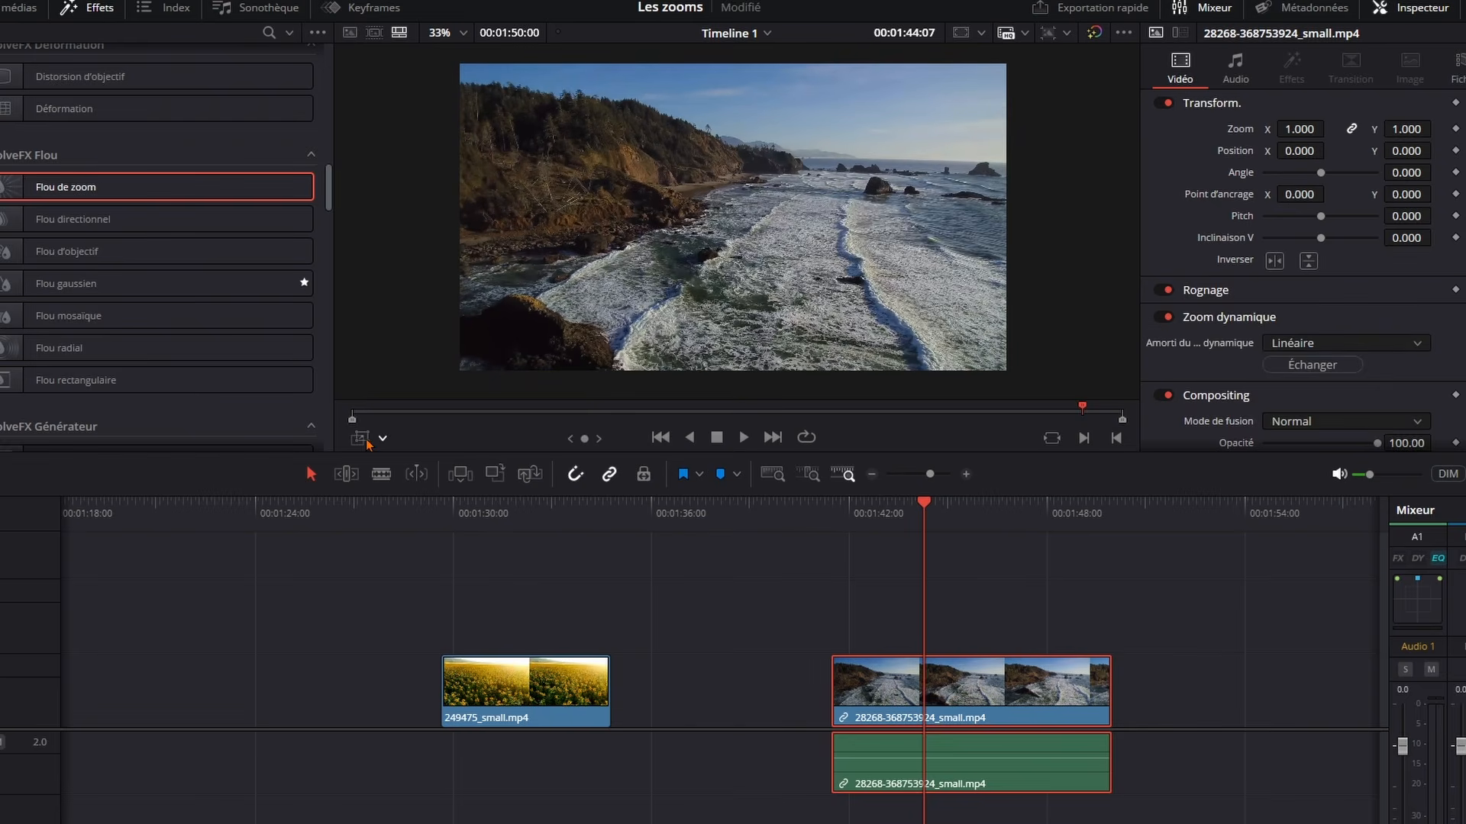
left_click(365, 441)
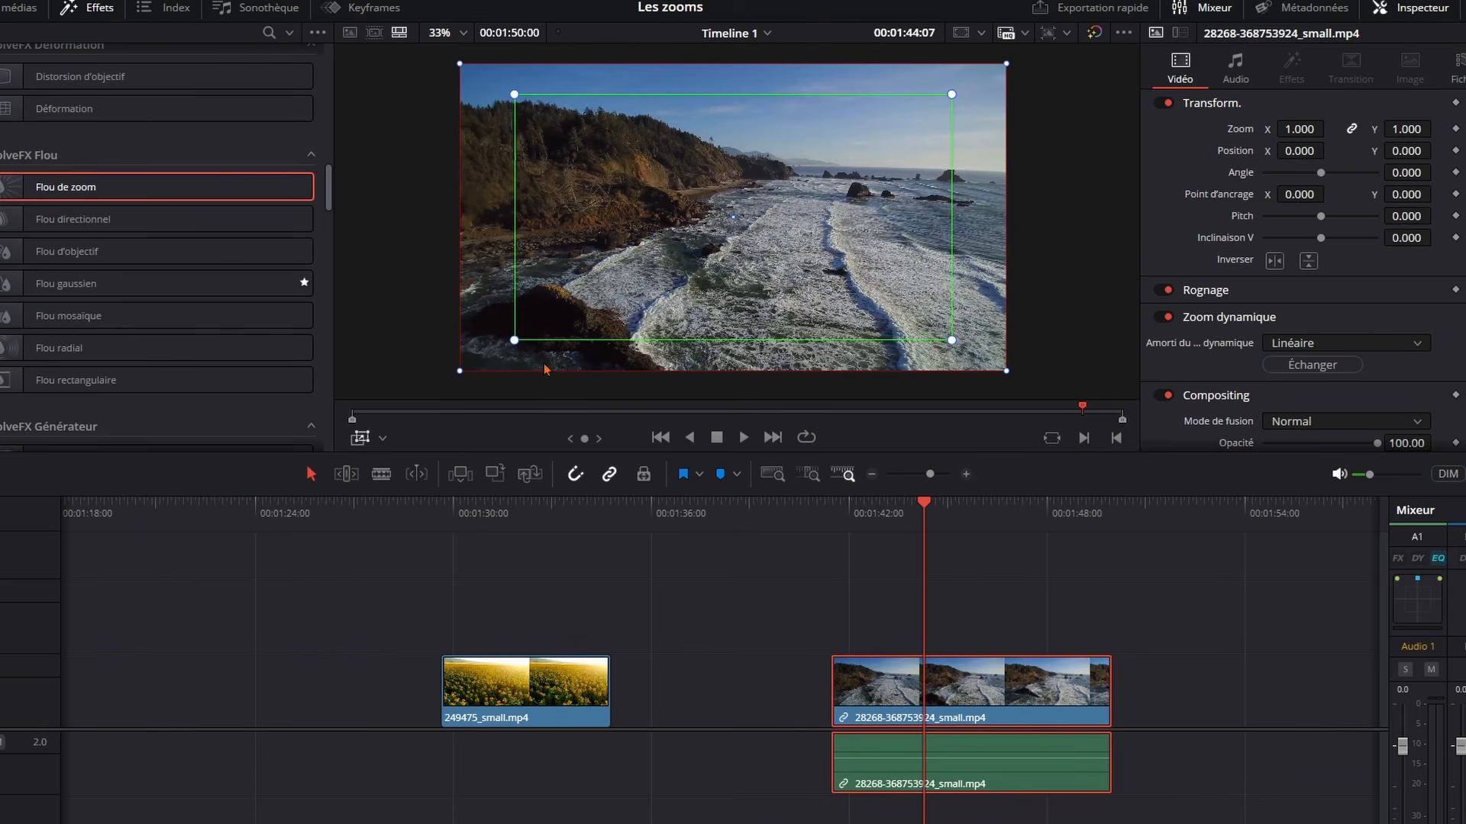
left_click(1301, 364)
Shrink the red ending frame around the picture's centre for a stronger zoom in, and play the coast clip from 00:01:41:12
key("Up")
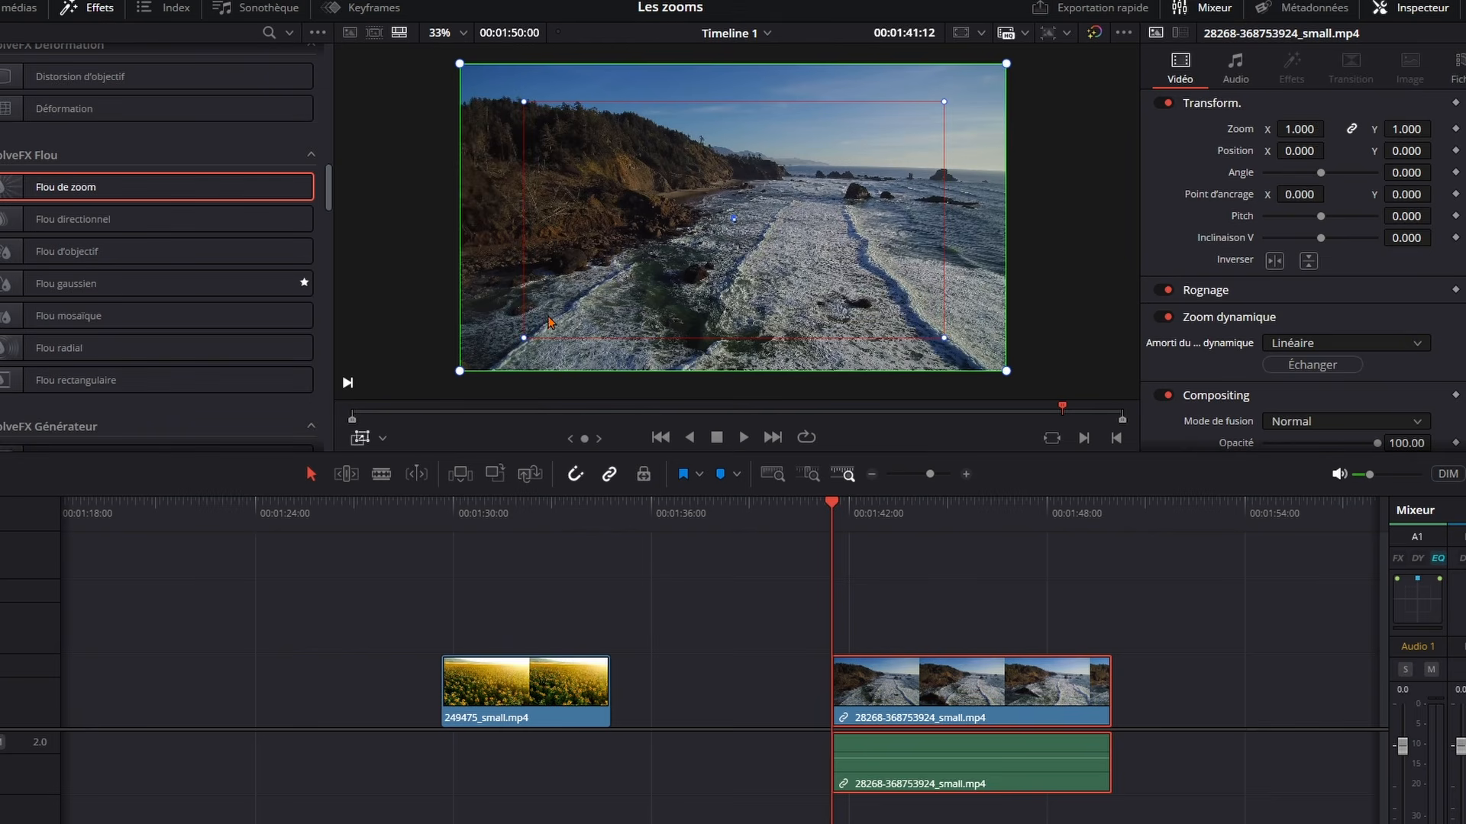
left_click_drag(523, 347, 617, 295)
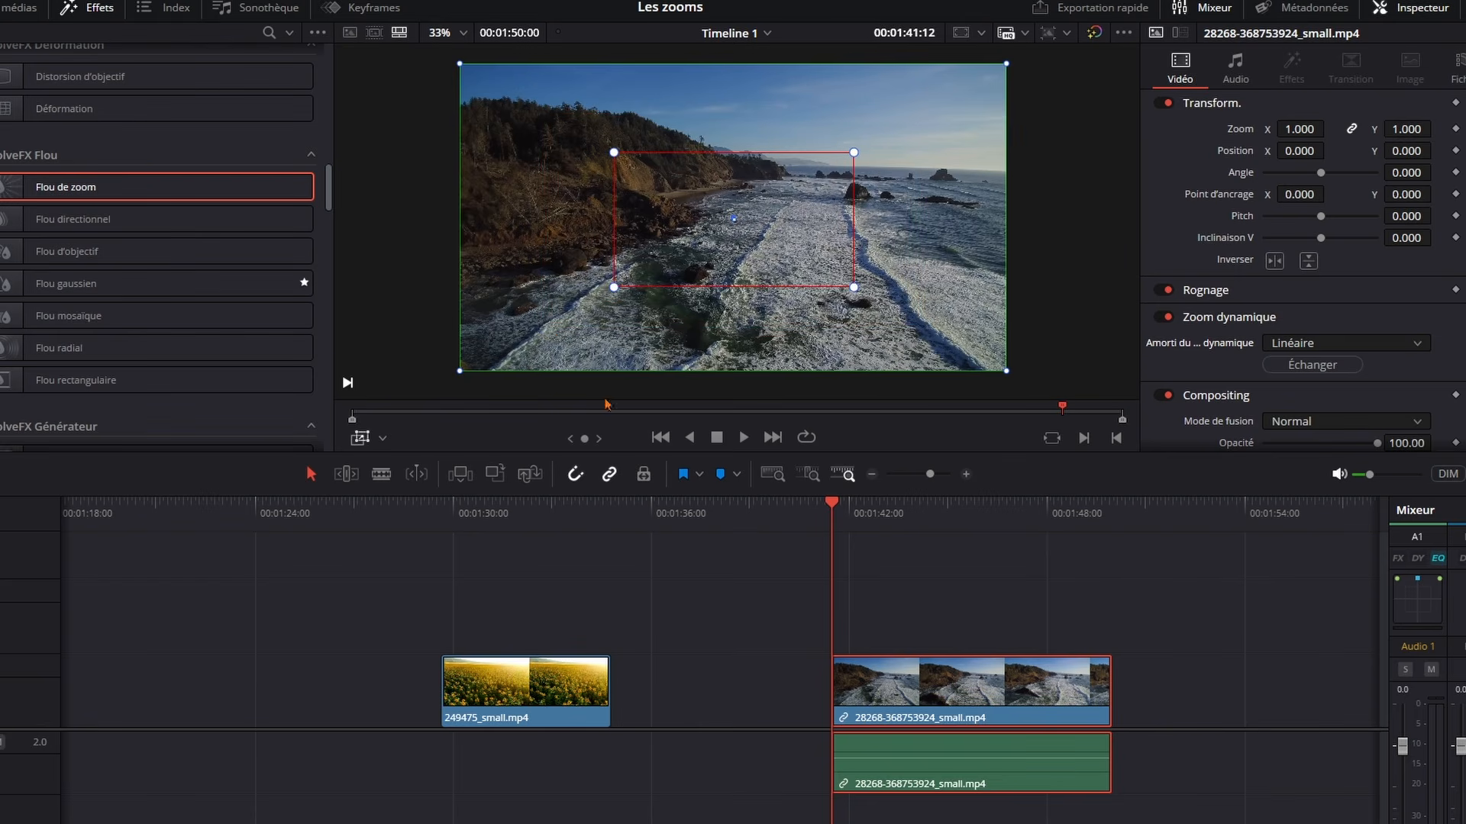
key("space")
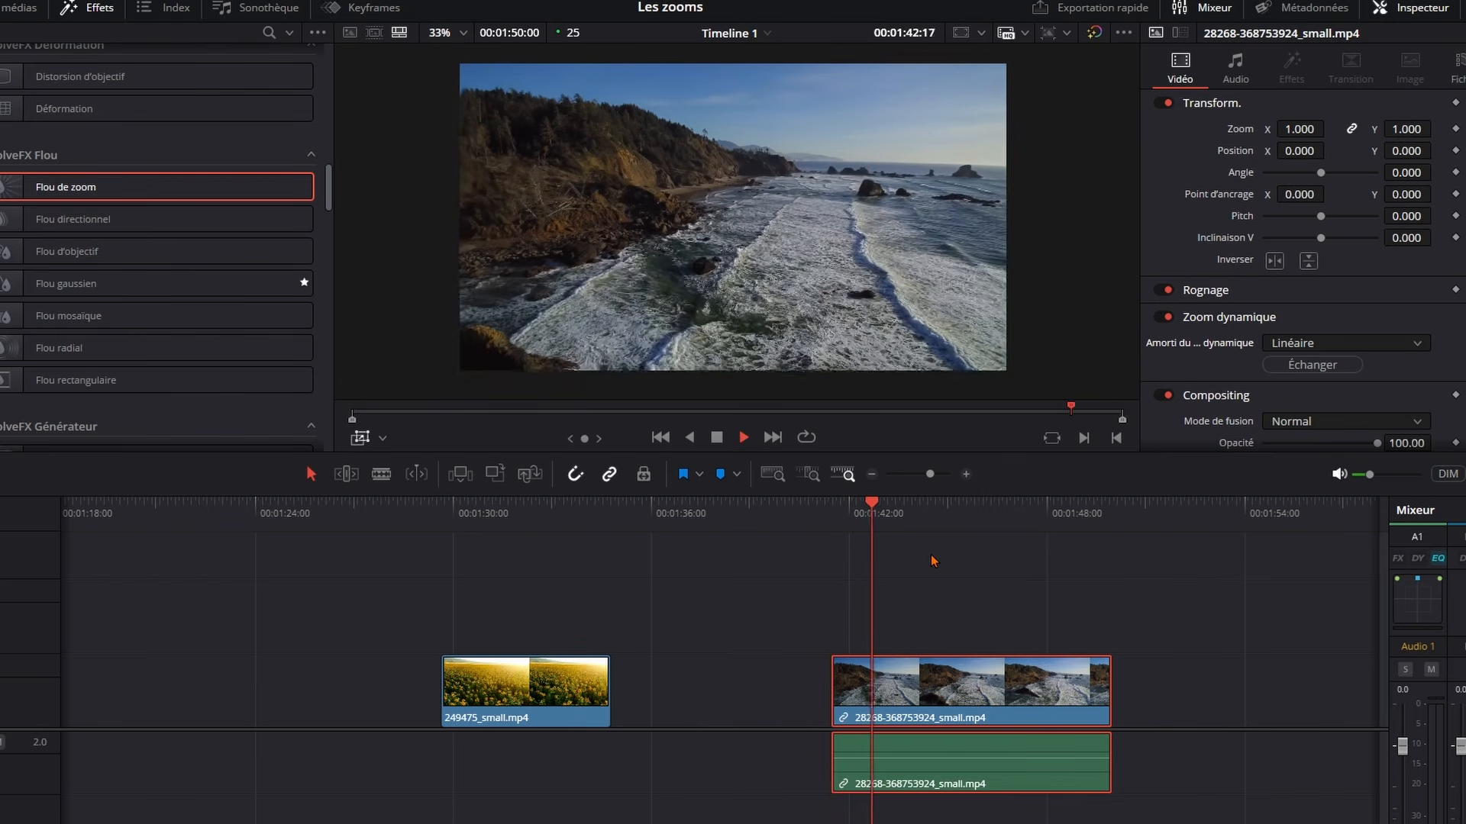